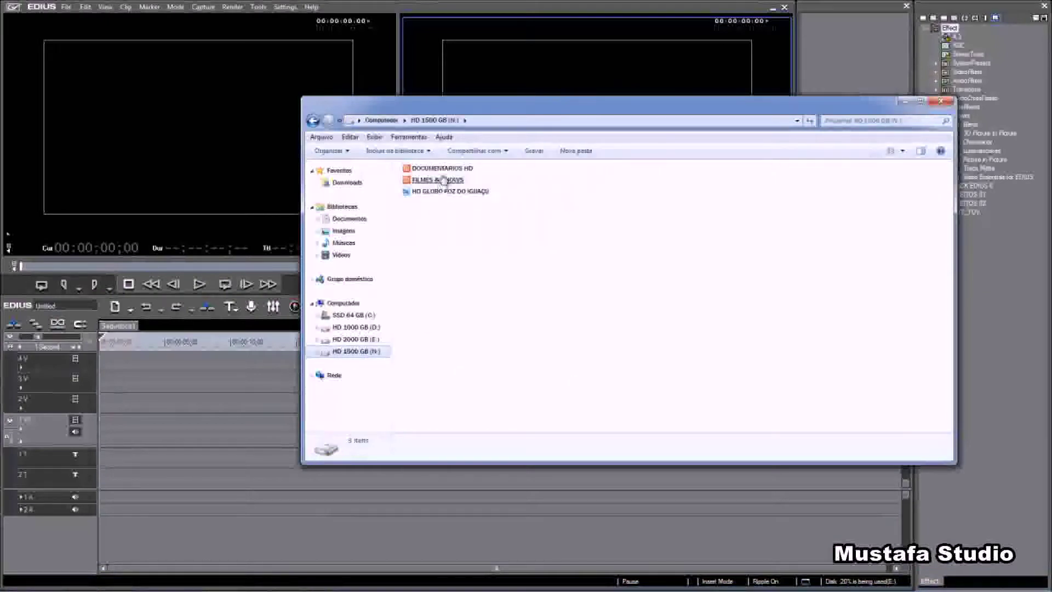
Add the FRENCH RIVIERA video from DOCUMENTARIOS HD, PAISES HD, THE BEST FRANÇA to the start of video track 1VA.
double_click(442, 170)
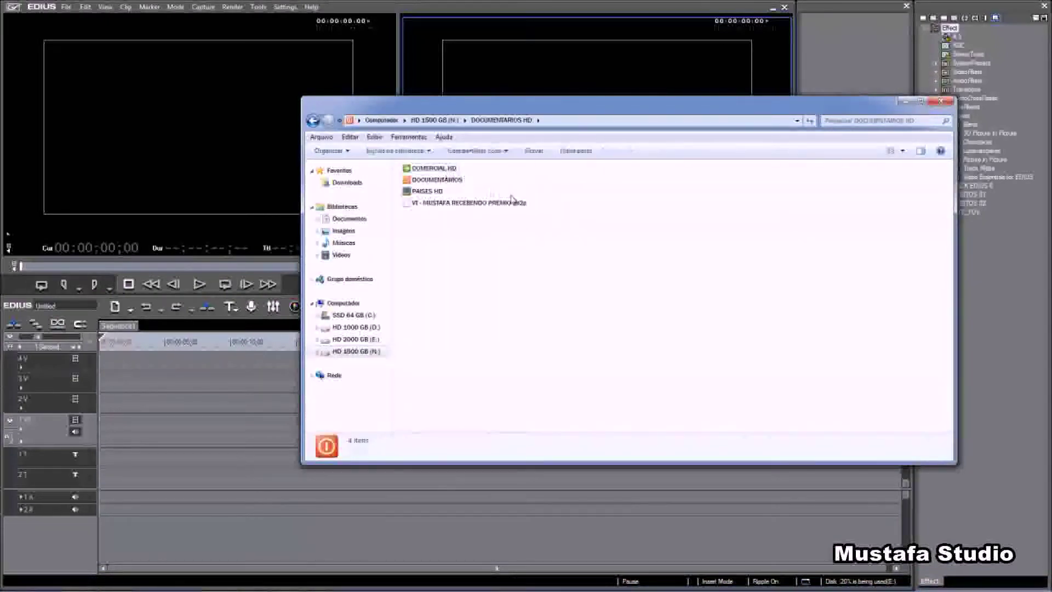
double_click(428, 192)
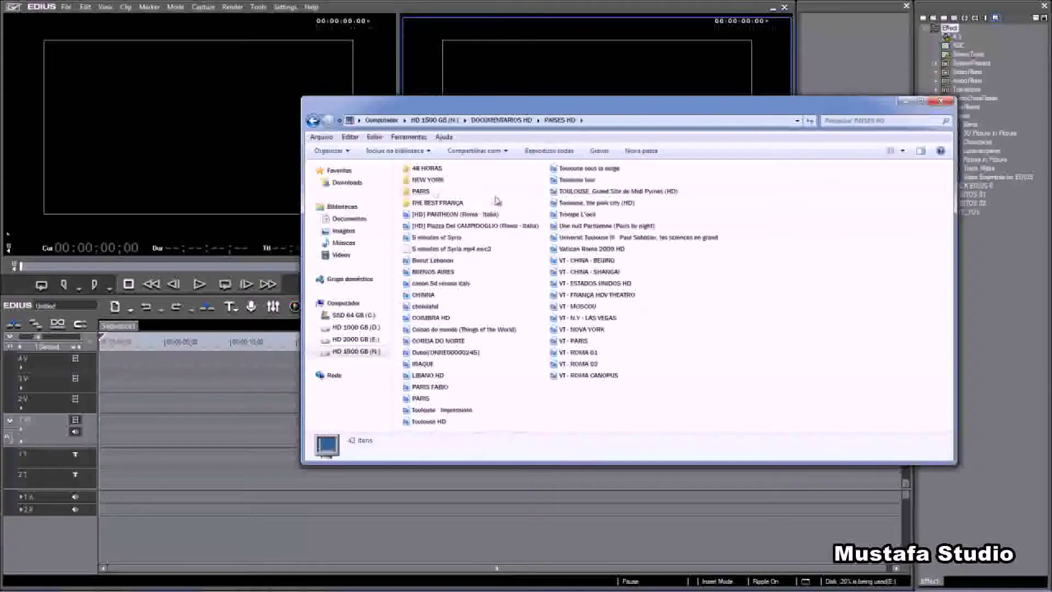
double_click(443, 204)
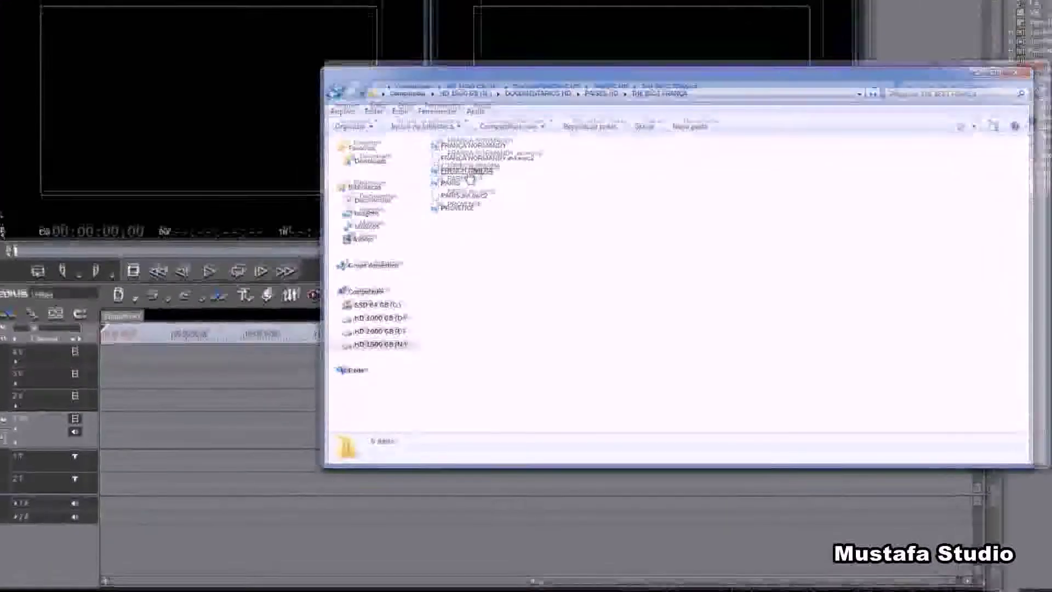
left_click(426, 193)
left_click_drag(529, 127, 241, 431)
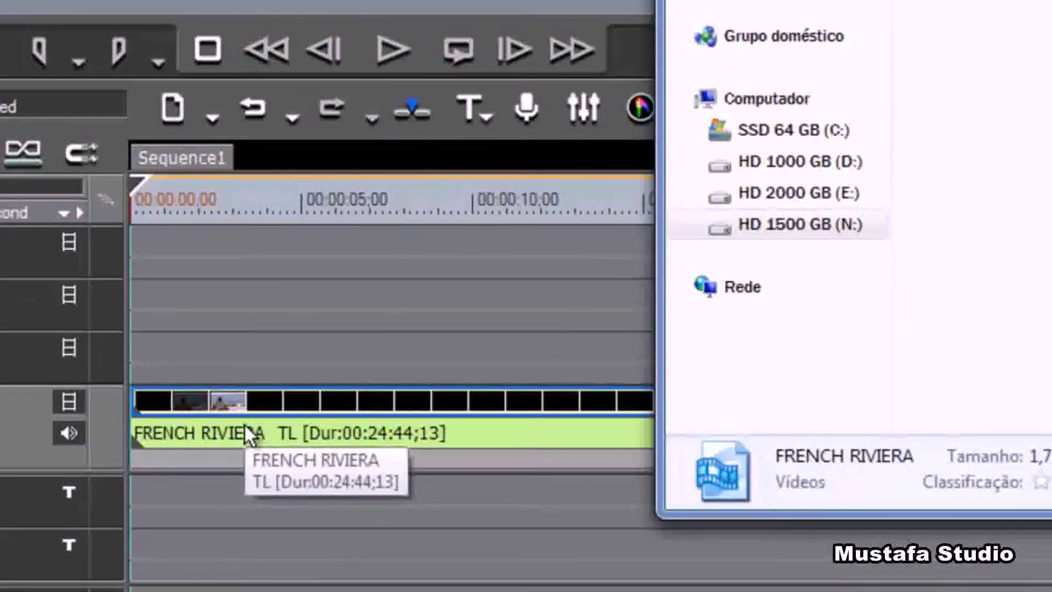
Increase the height of track 1VA to show the FRENCH RIVIERA clip with larger thumbnails.
left_click(1, 441)
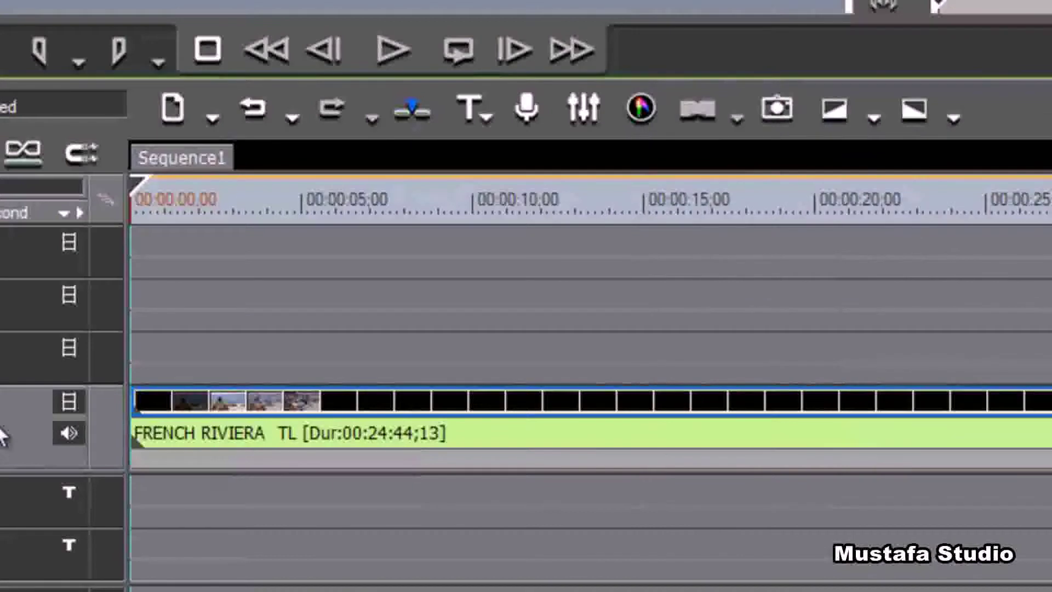
scroll(1, 430, "up", 1)
left_click(2, 434)
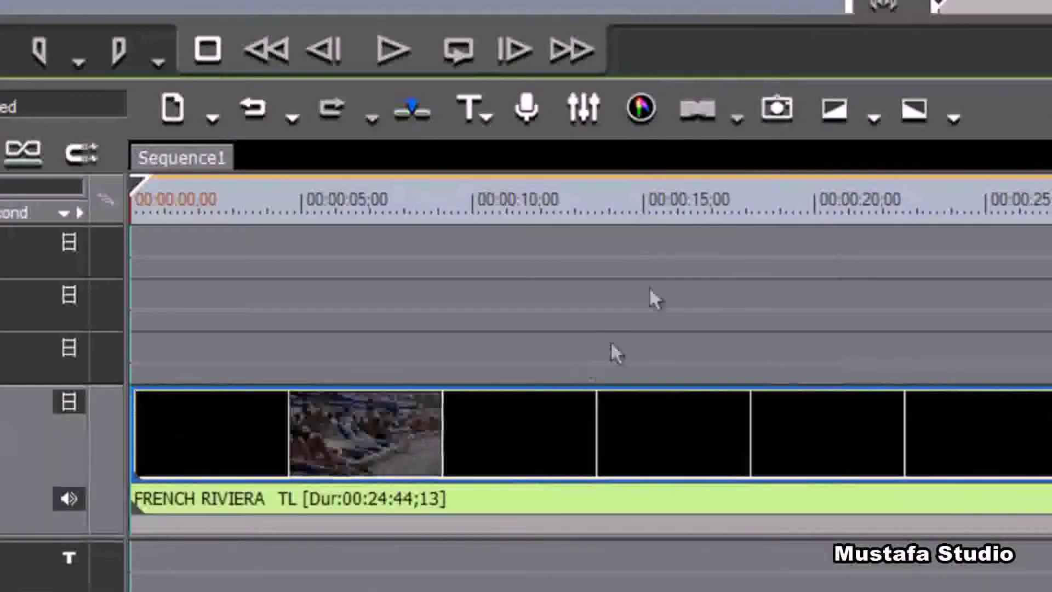
Scrub through the FRENCH RIVIERA clip, play it briefly and stop at 00:00:16;22.
left_click(681, 189)
left_click_drag(680, 186, 478, 233)
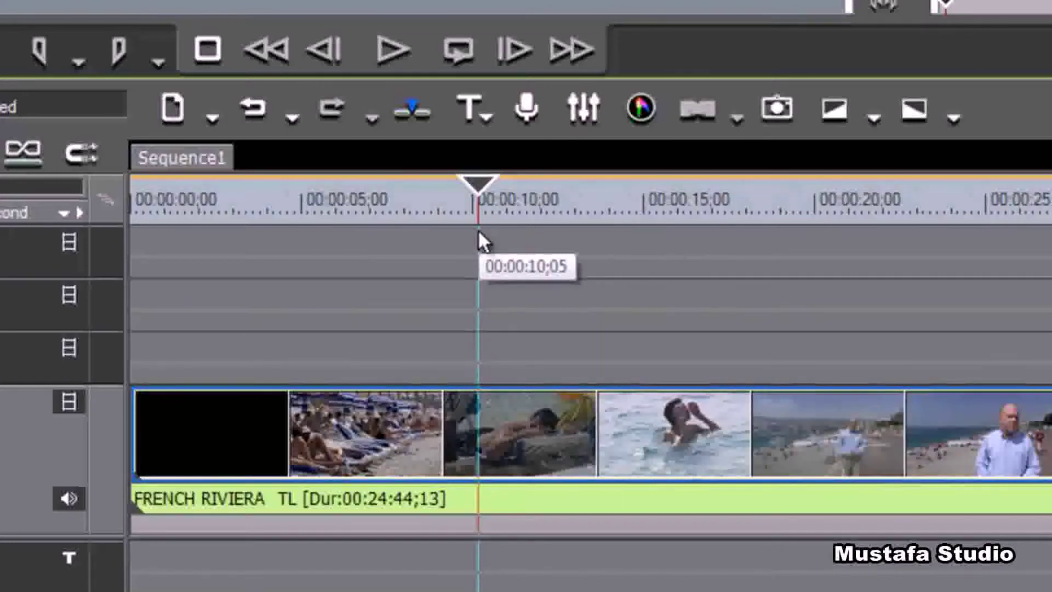
key("space")
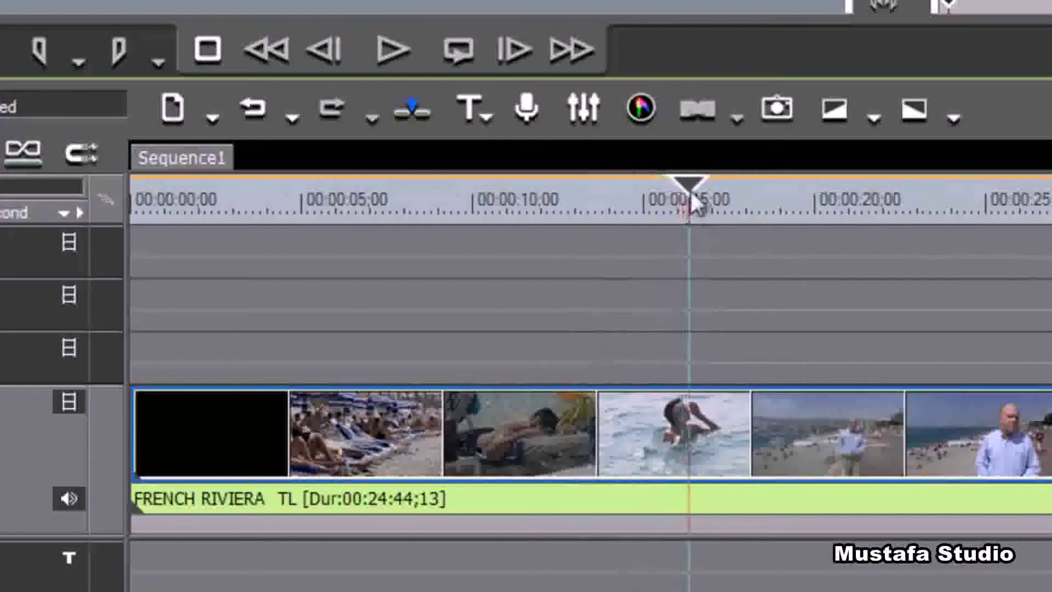
key("space")
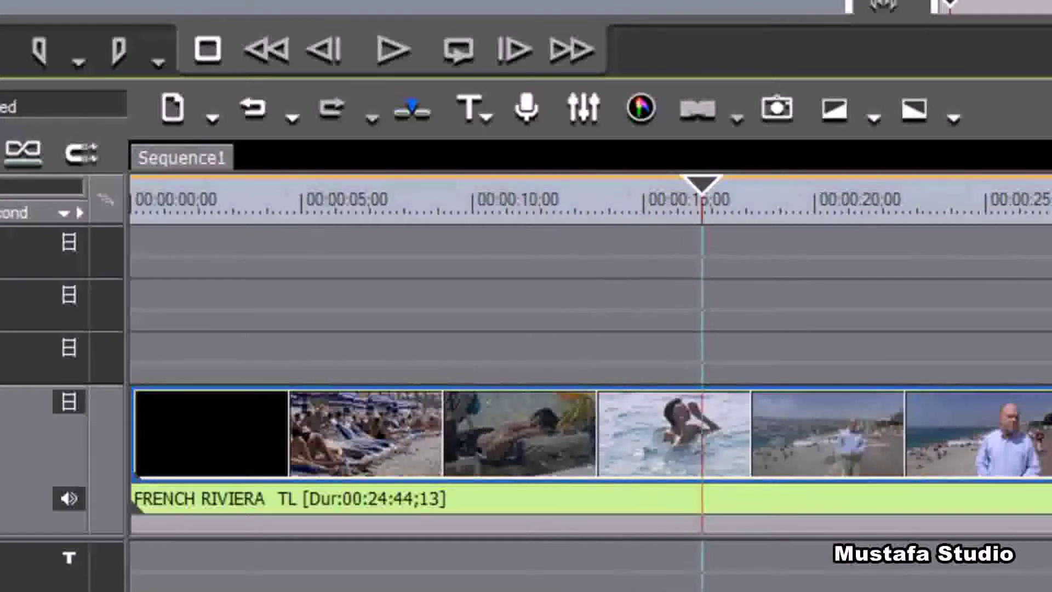
Add the PROVENCE video from the THE BEST FRANÇA folder to track 2V at the playhead, above the FRENCH RIVIERA clip.
key("alt+Tab")
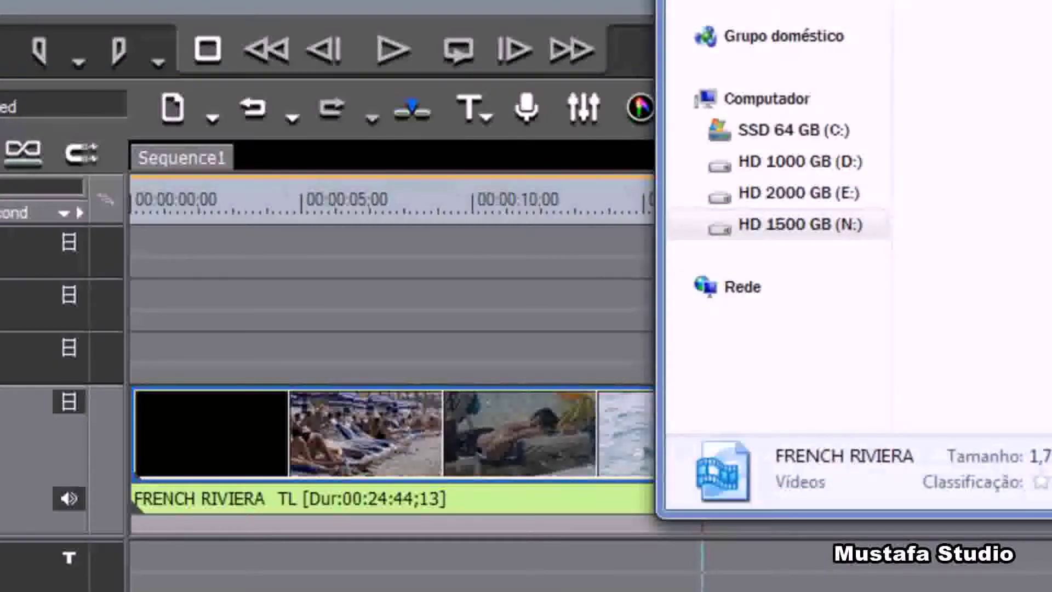
key("alt+Tab")
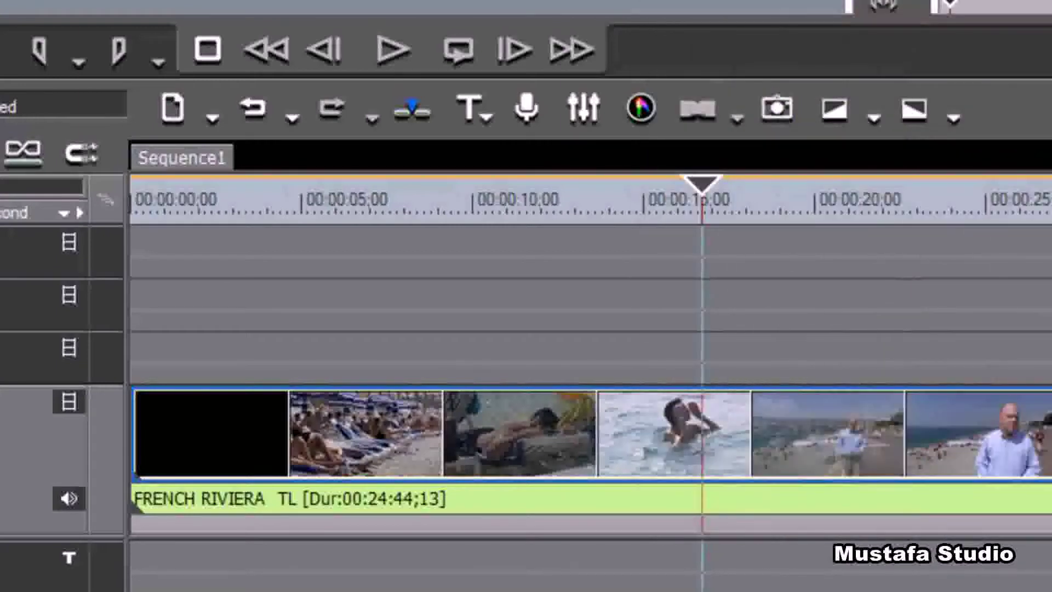
left_click_drag(920, 208, 377, 356)
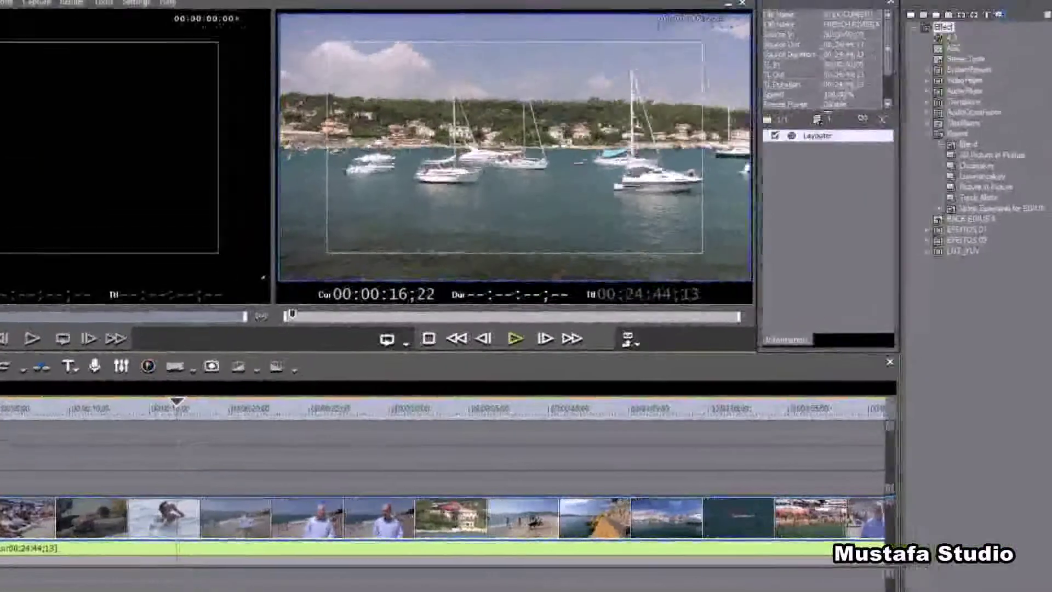
key("alt+Tab")
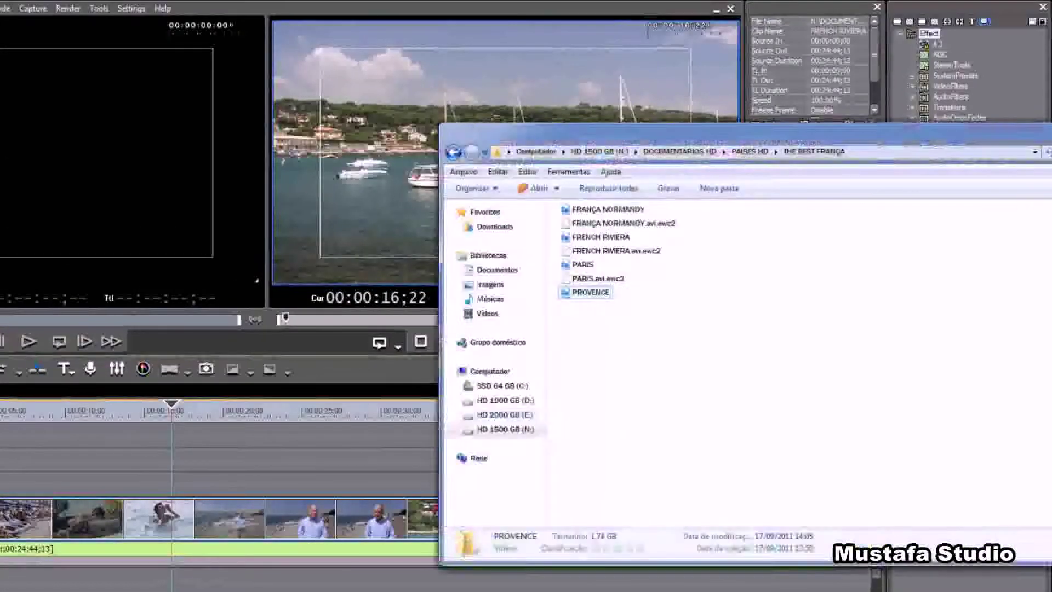
left_click_drag(582, 298, 711, 365)
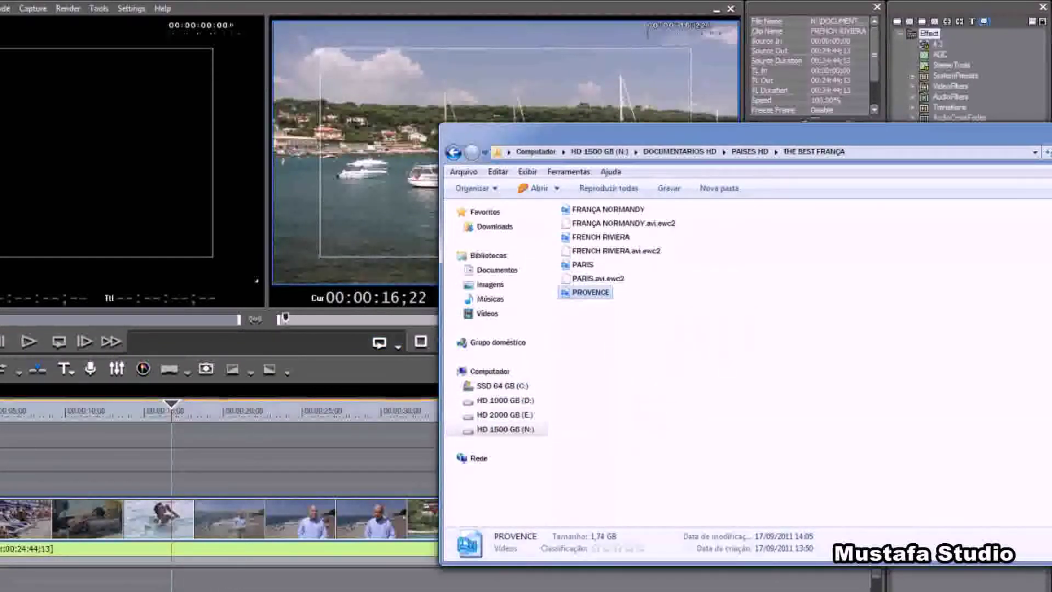
key("alt+Tab")
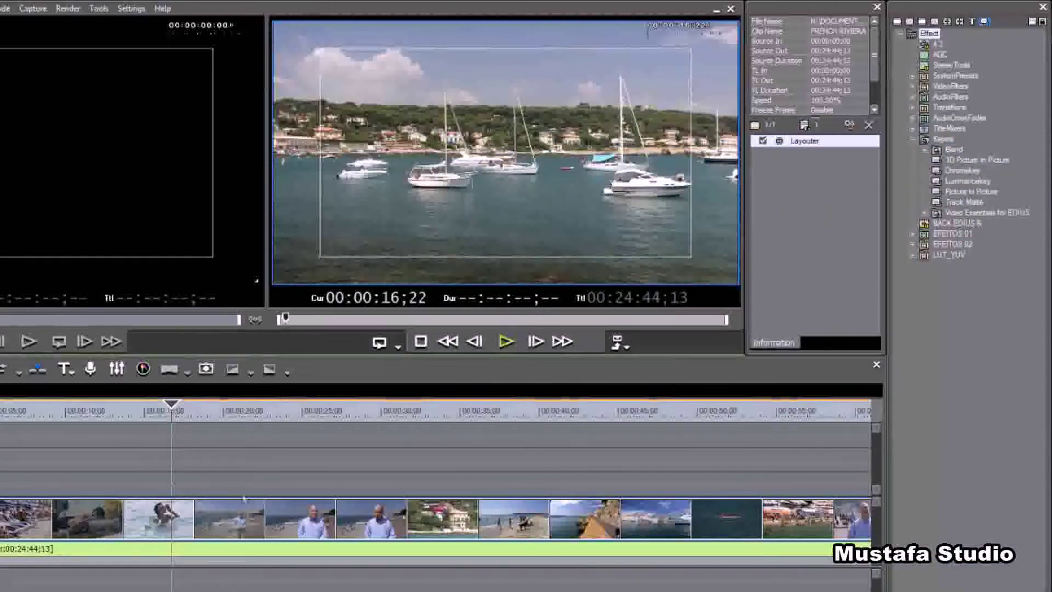
key("alt+Tab")
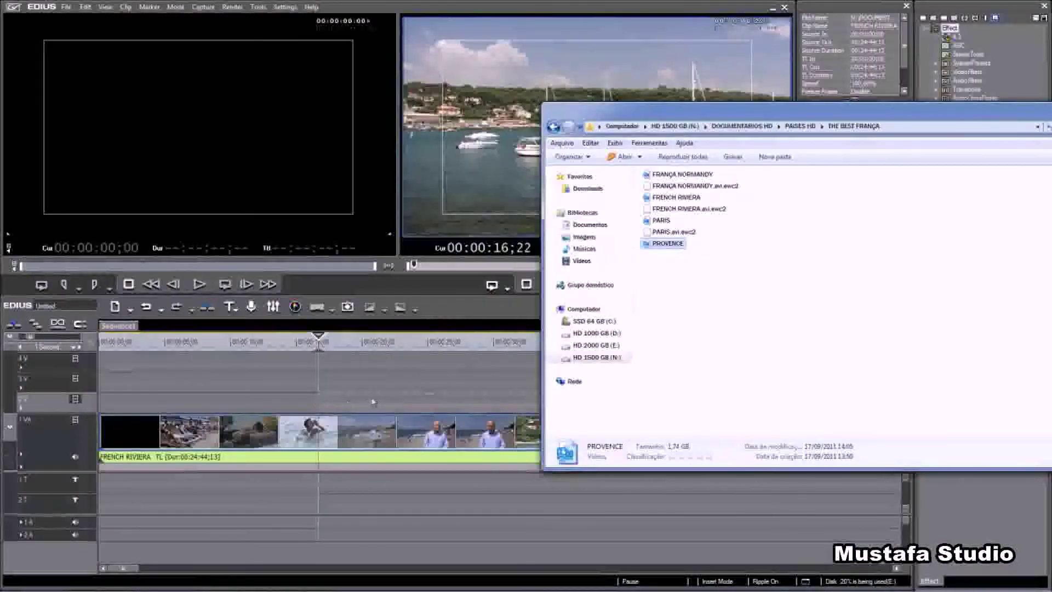
left_click_drag(376, 402, 376, 402)
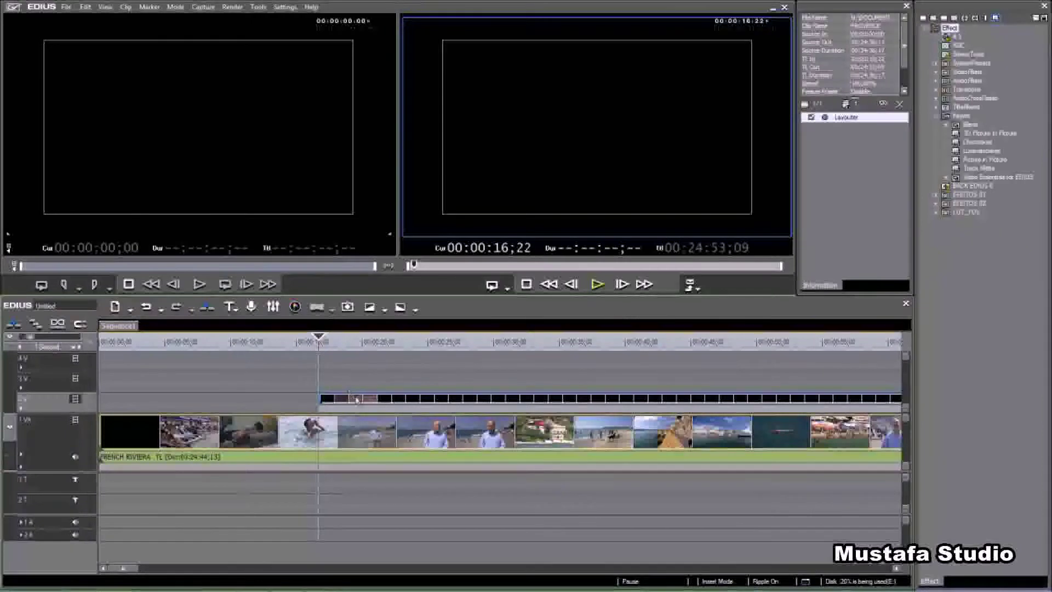
Enlarge track 2V, move the PROVENCE clip to start at about 3 seconds, and put the playhead at 00:00:19;05.
scroll(355, 401, "up", 1)
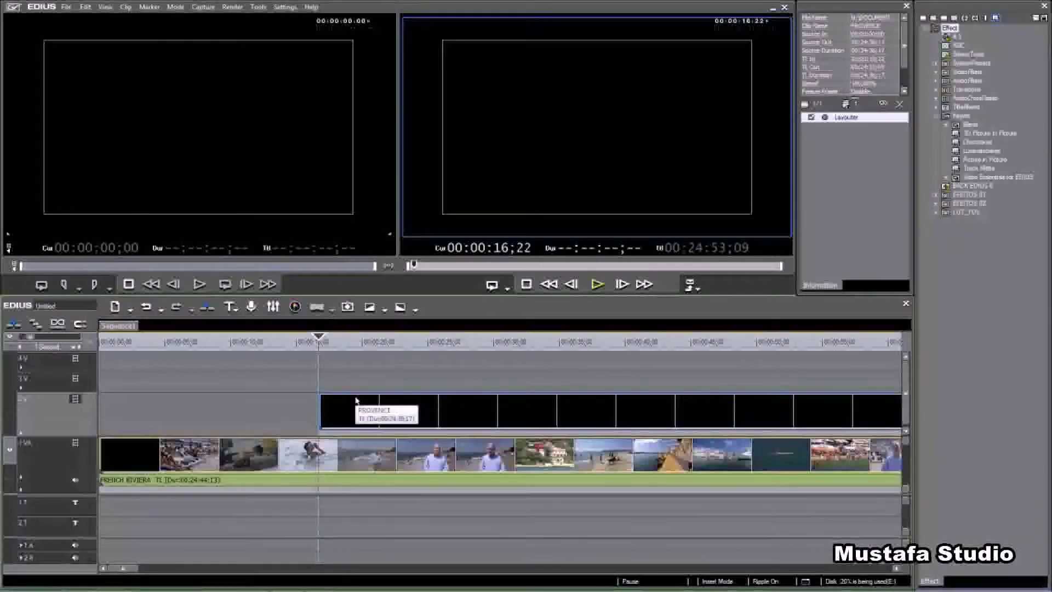
left_click_drag(457, 400, 283, 405)
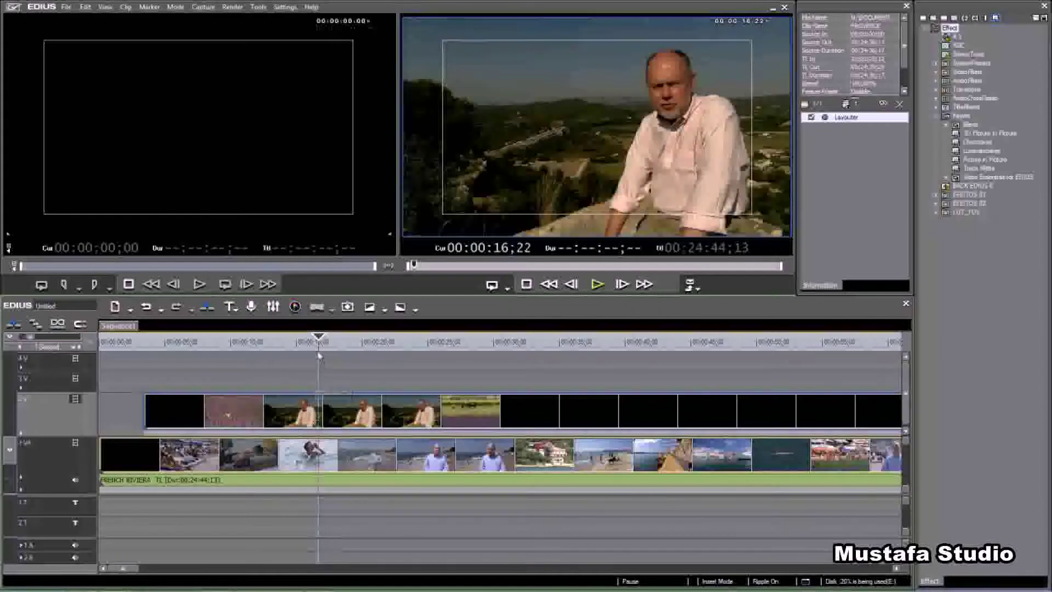
left_click_drag(319, 338, 351, 337)
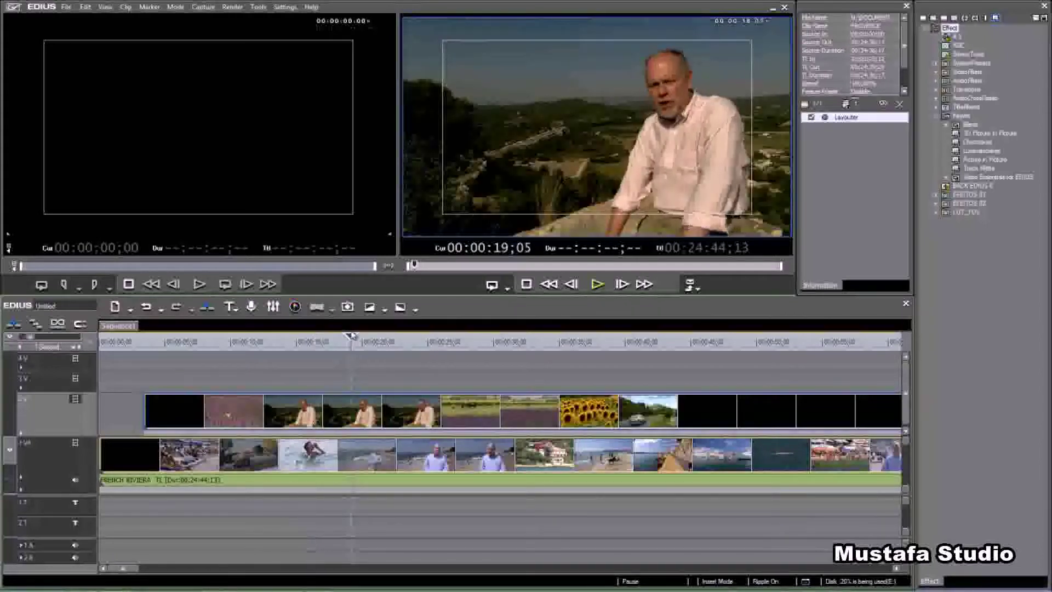
Check the installed program version in the About window and close it.
left_click(288, 97)
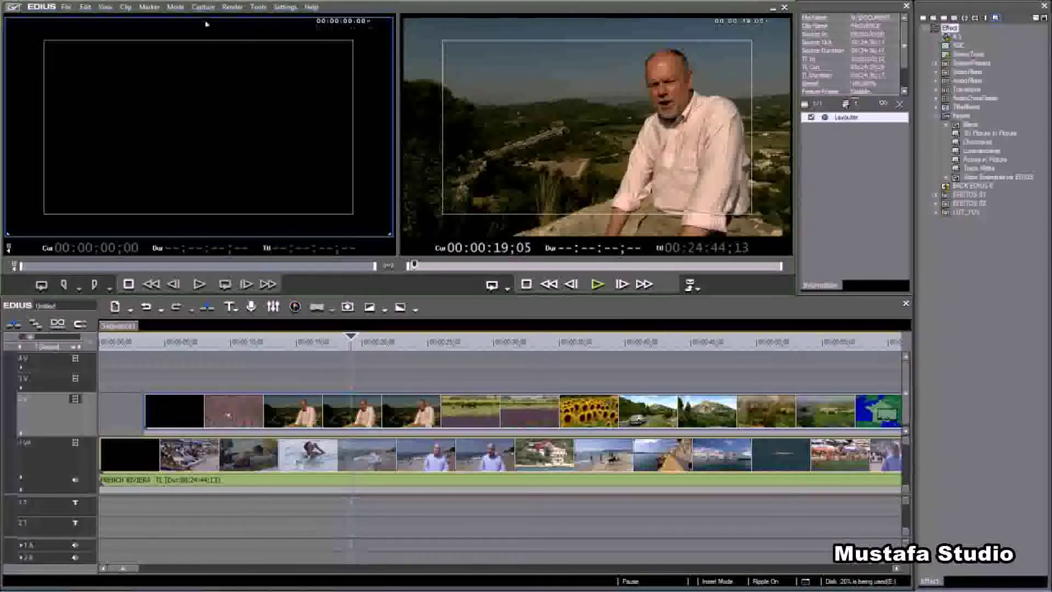
left_click(519, 157)
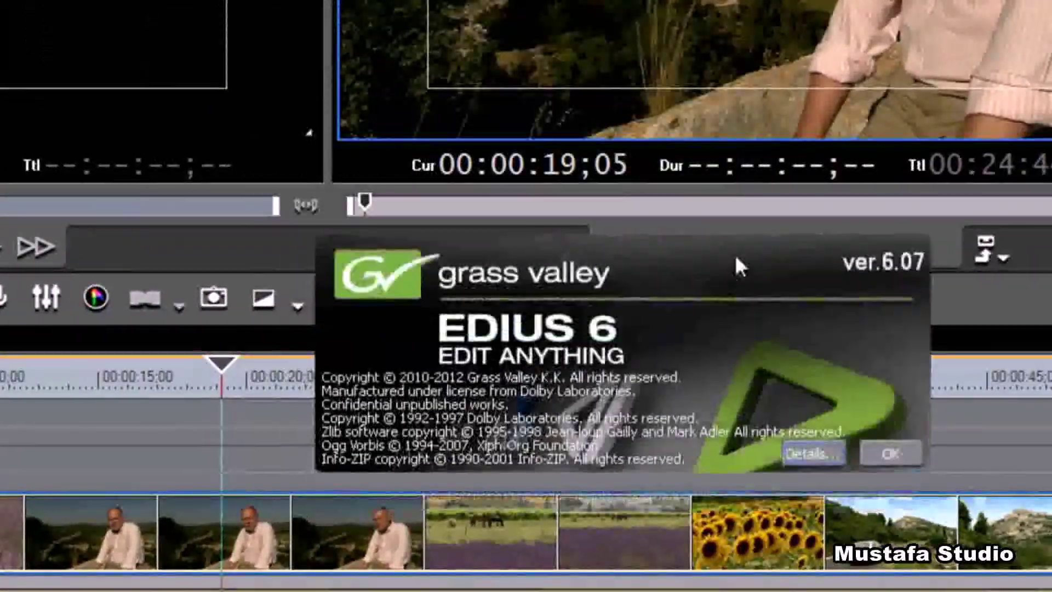
left_click_drag(739, 266, 466, 224)
left_click(618, 412)
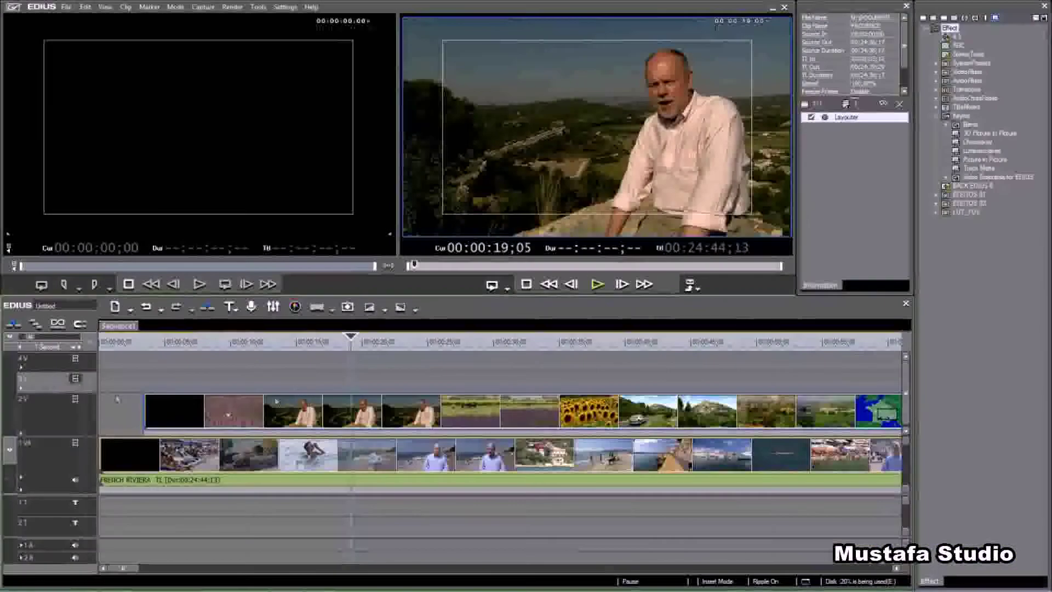
Create a NewBlue Titler Pro title clip on track 3V, above the PROVENCE clip.
right_click(360, 377)
mouse_move(411, 383)
left_click(554, 435)
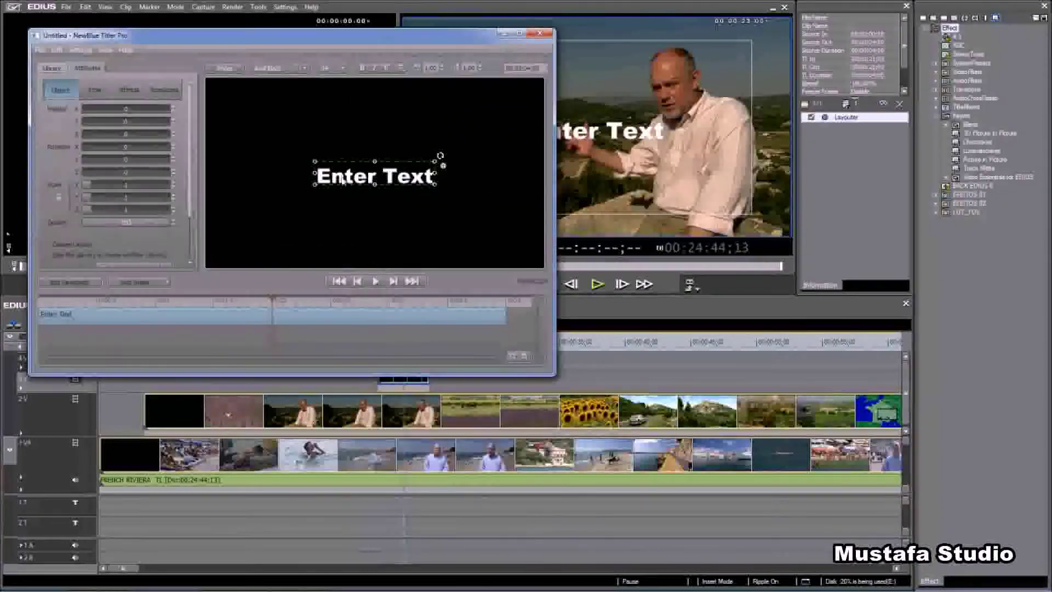
Replace the title's default text with "Mustafa Studio".
type("M")
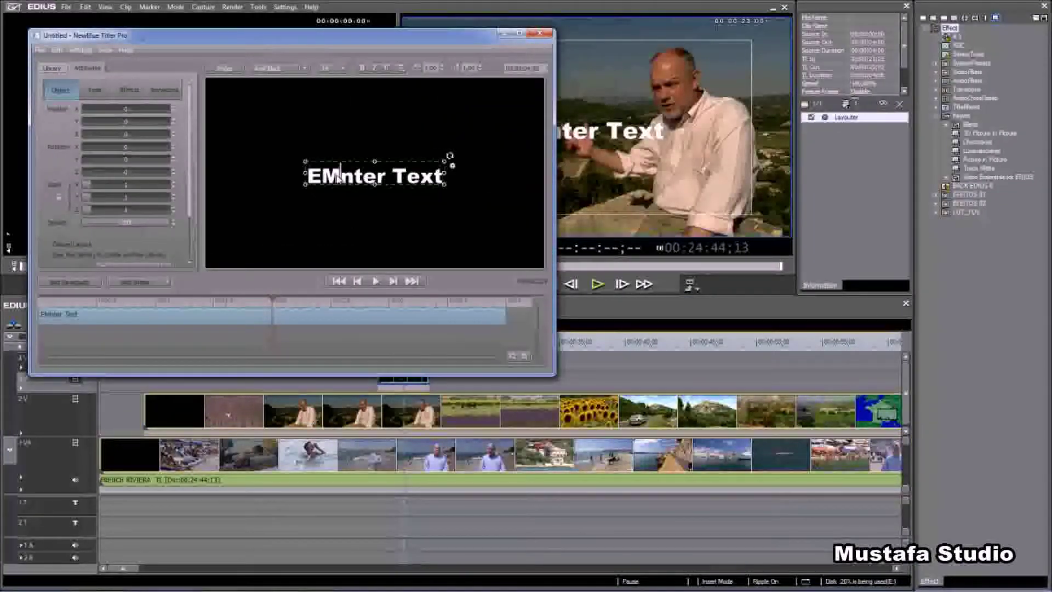
key("BackSpace")
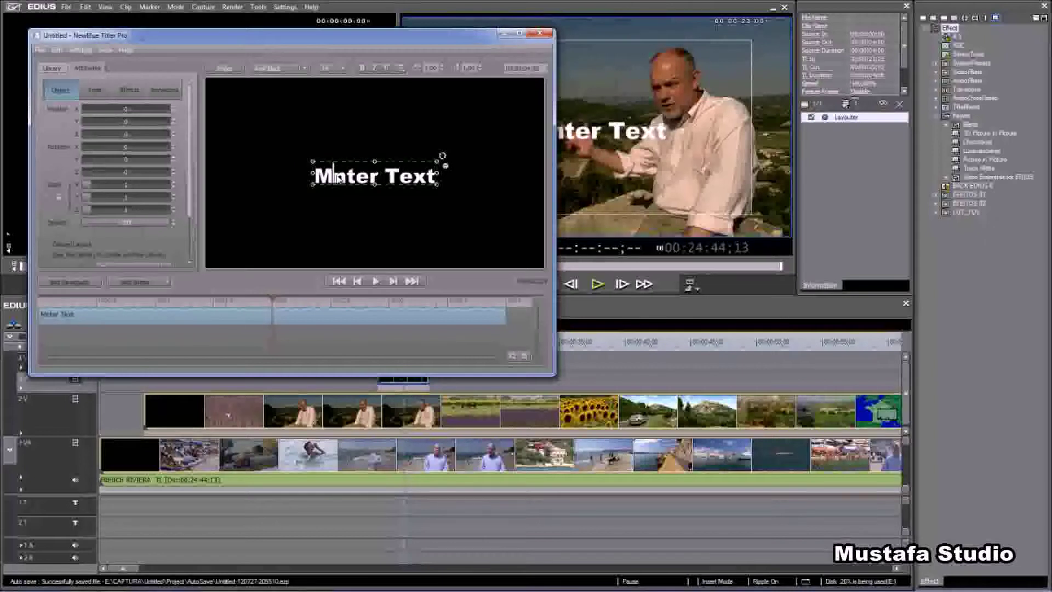
type("ustafa Stud")
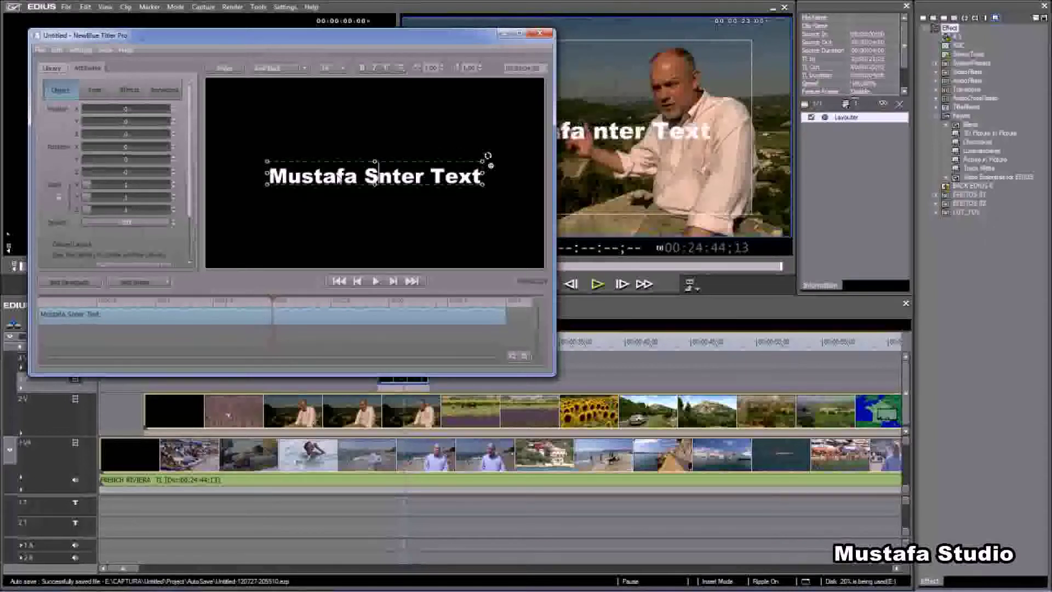
type("io")
key("Delete")
key("Delete")
key("Delete")
key("Delete")
key("Delete")
key("Delete")
key("Delete")
key("Delete")
key("Delete")
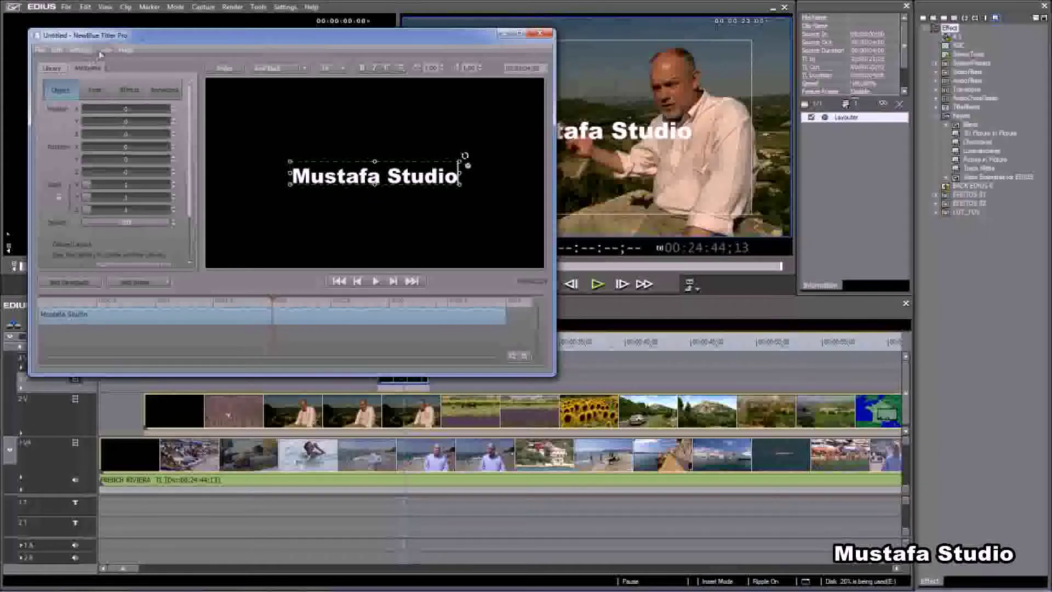
Display the safe-area guides in the title preview and apply the orange style from the library's Styles to the title text.
left_click(103, 50)
left_click(116, 114)
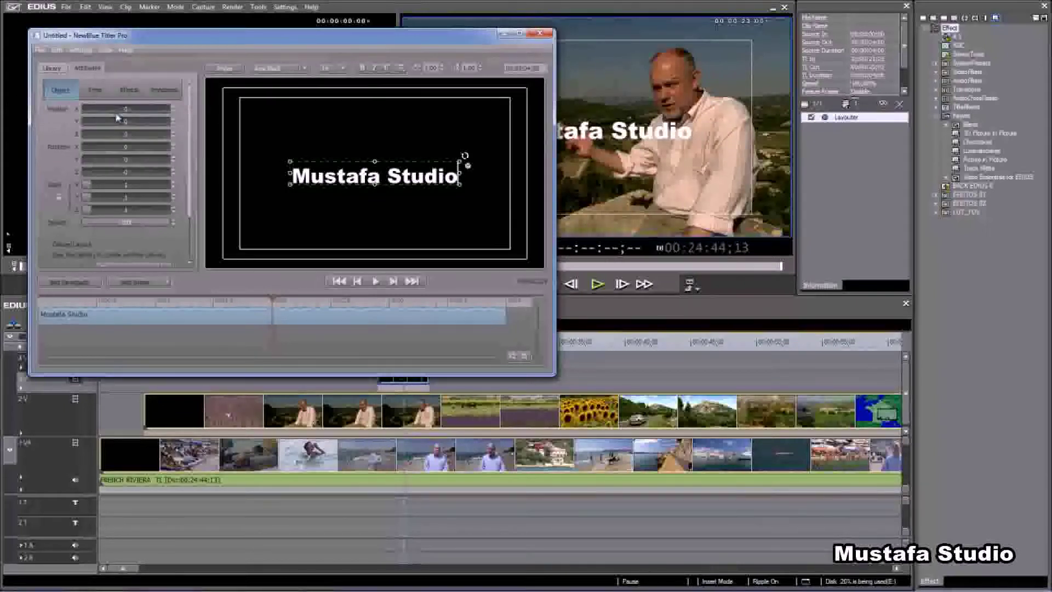
left_click(52, 68)
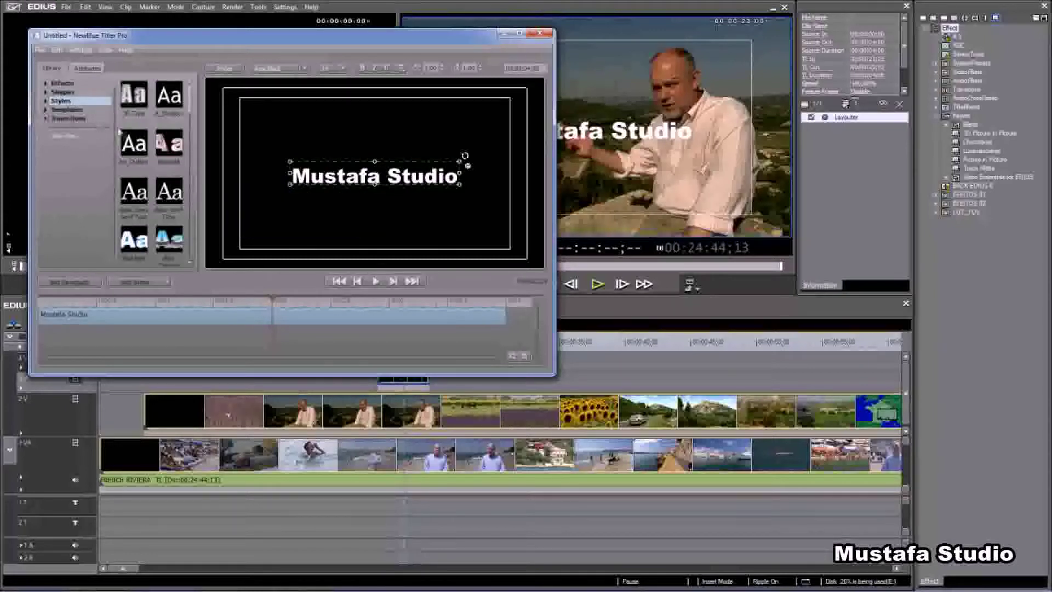
left_click_drag(189, 104, 198, 149)
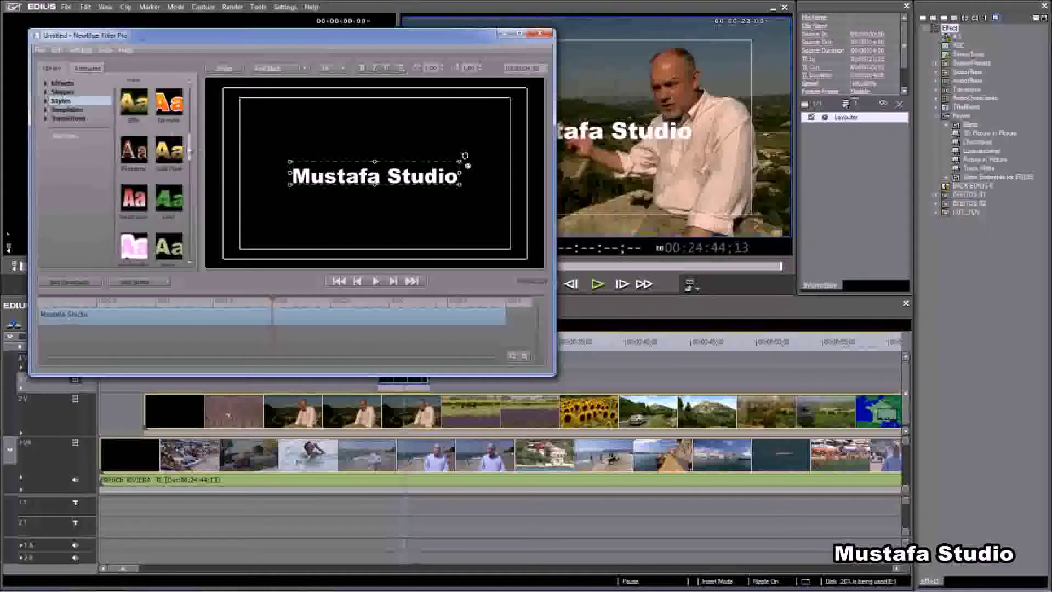
double_click(169, 104)
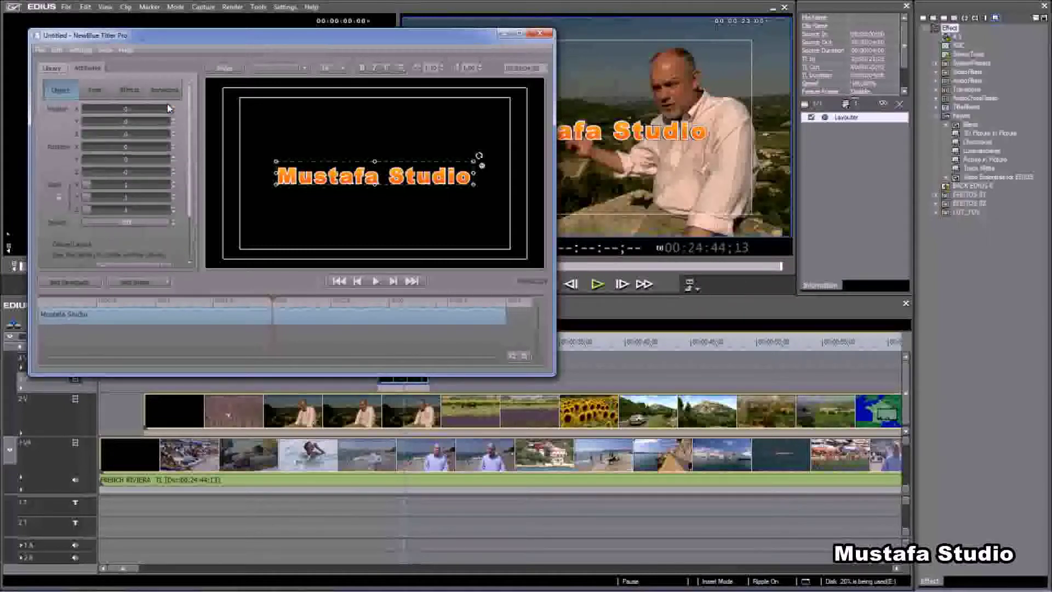
Apply the Drop In animation from the library's Float And Pop transitions to the start of the title text.
left_click_drag(416, 42, 408, 48)
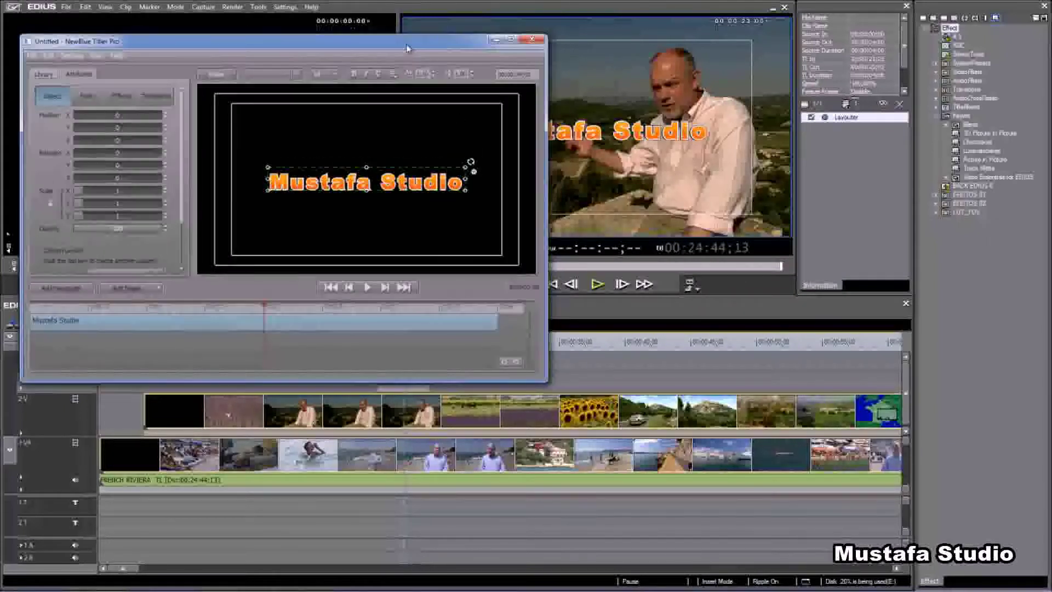
left_click(43, 75)
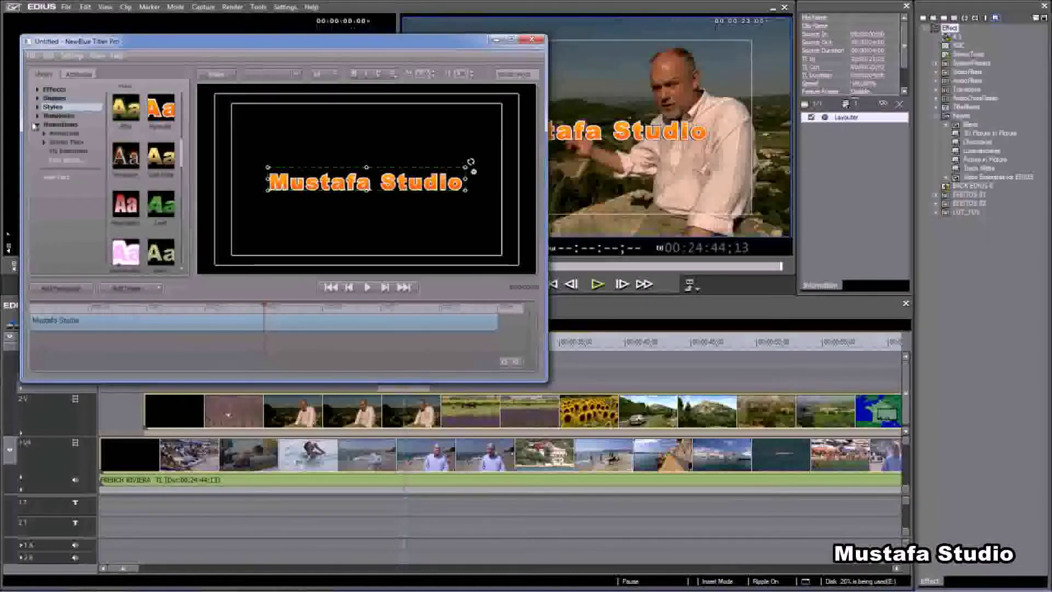
left_click(50, 135)
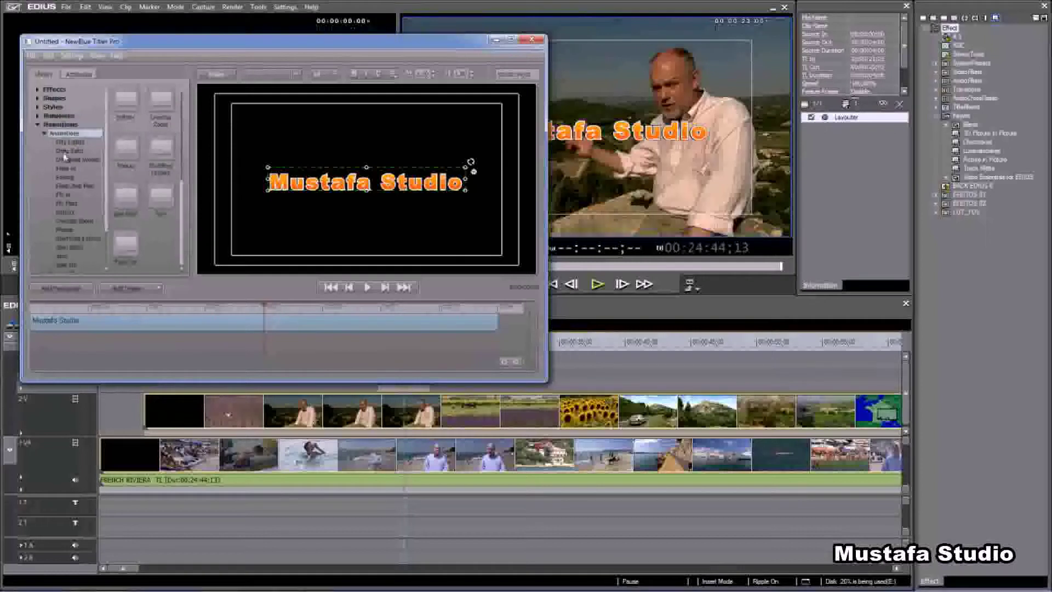
left_click(67, 187)
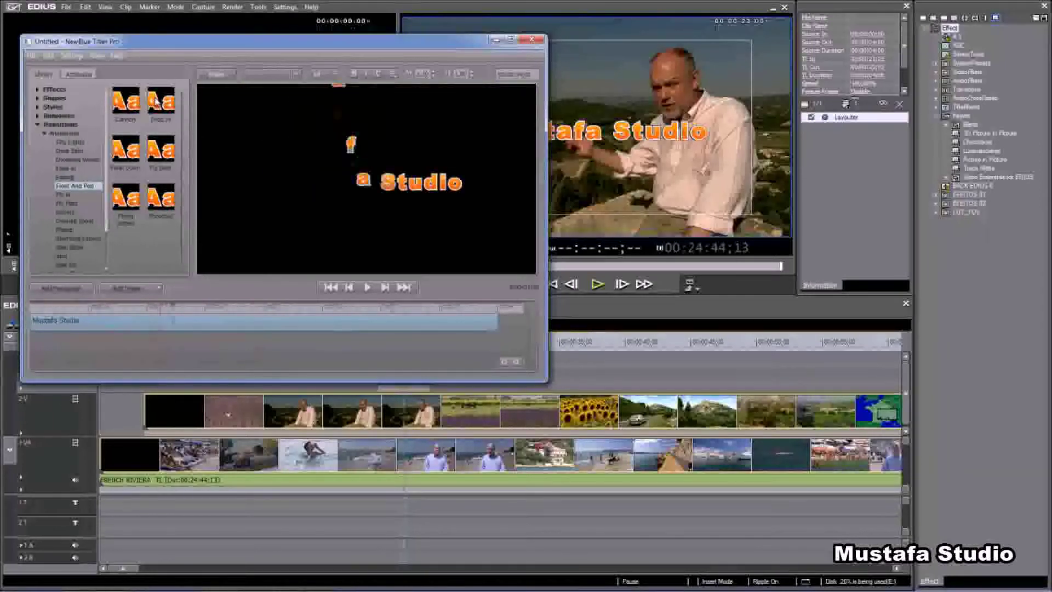
double_click(155, 101)
Save the title project in the Documents library as "fff".
left_click(33, 56)
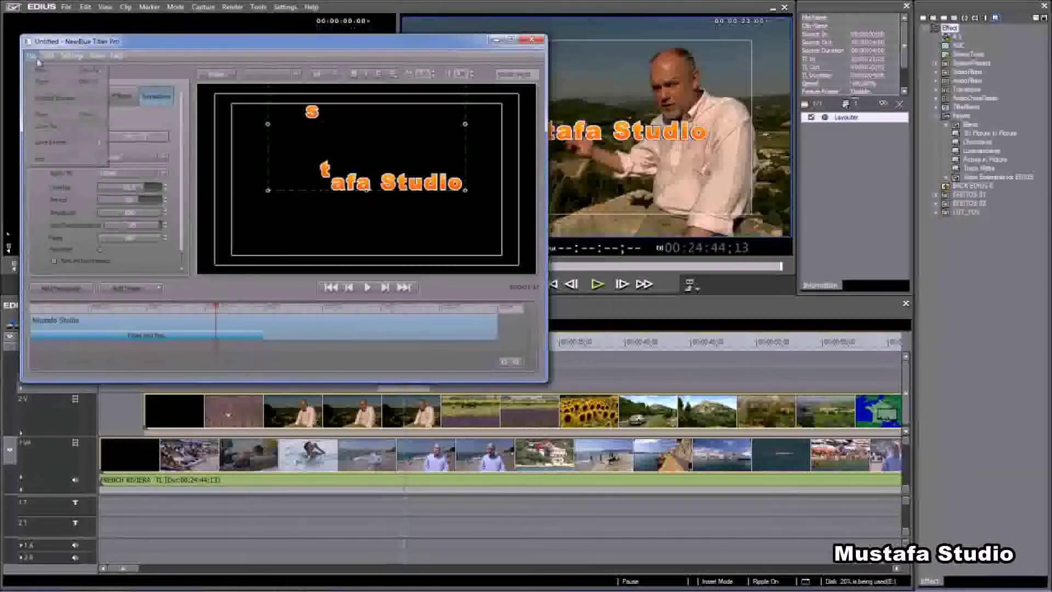
left_click(47, 127)
key("ctrl+s")
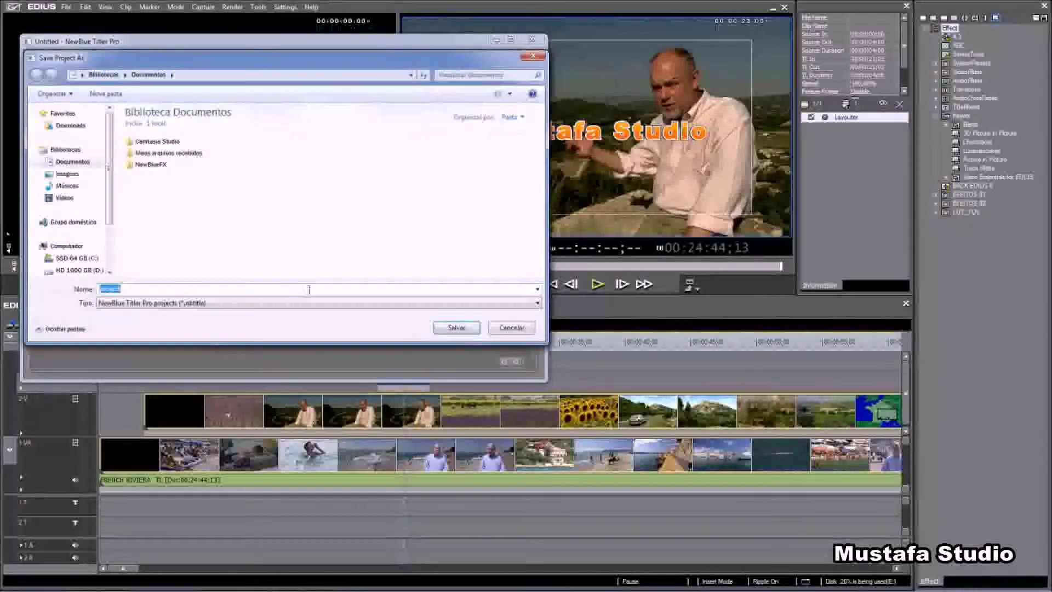
type("fff")
left_click(456, 328)
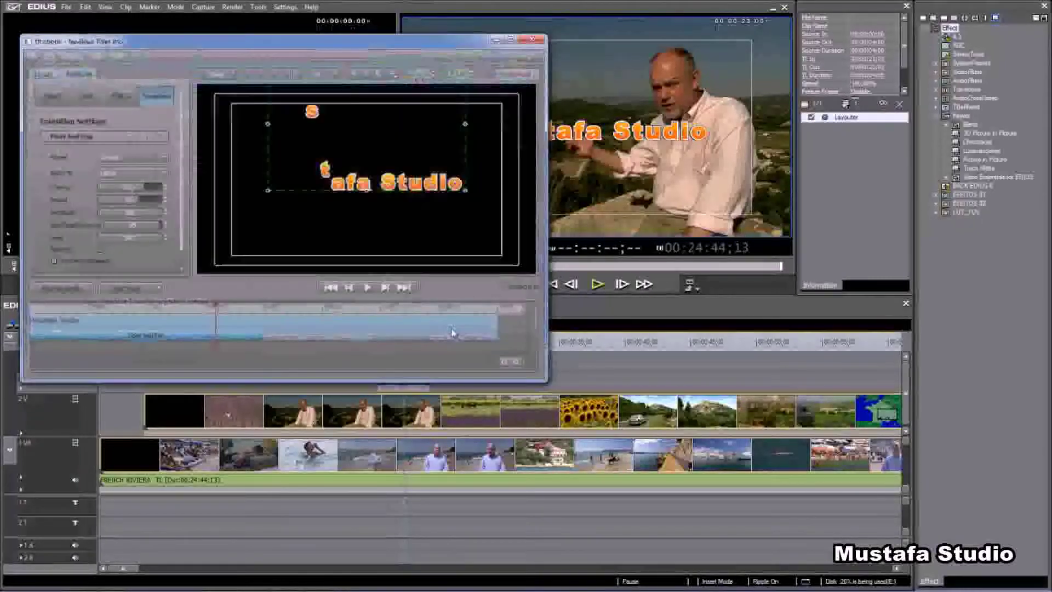
Close the title editor and play the animated title back over the timeline video.
left_click(532, 39)
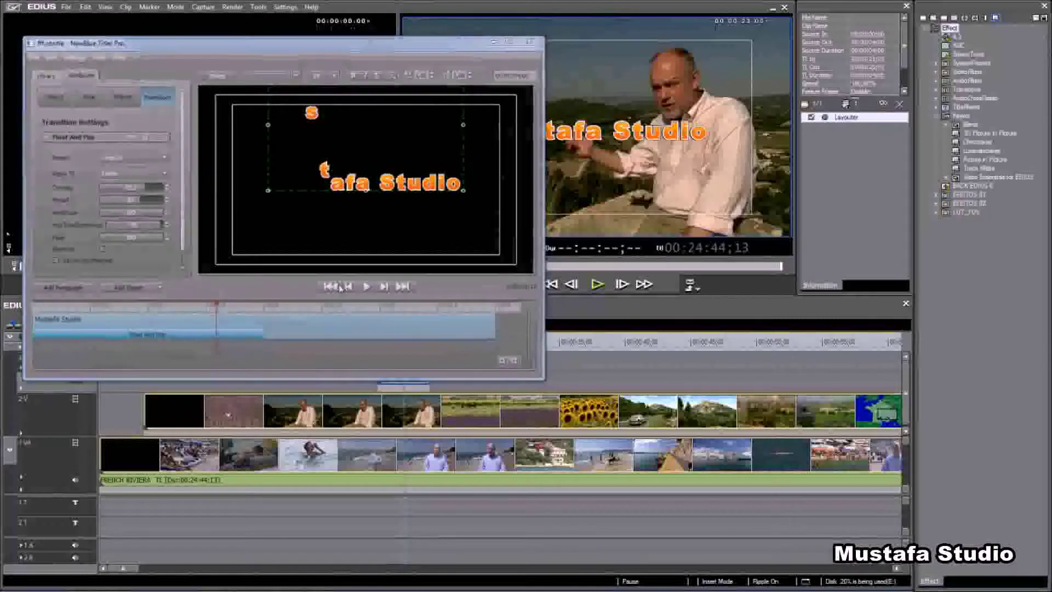
left_click(372, 342)
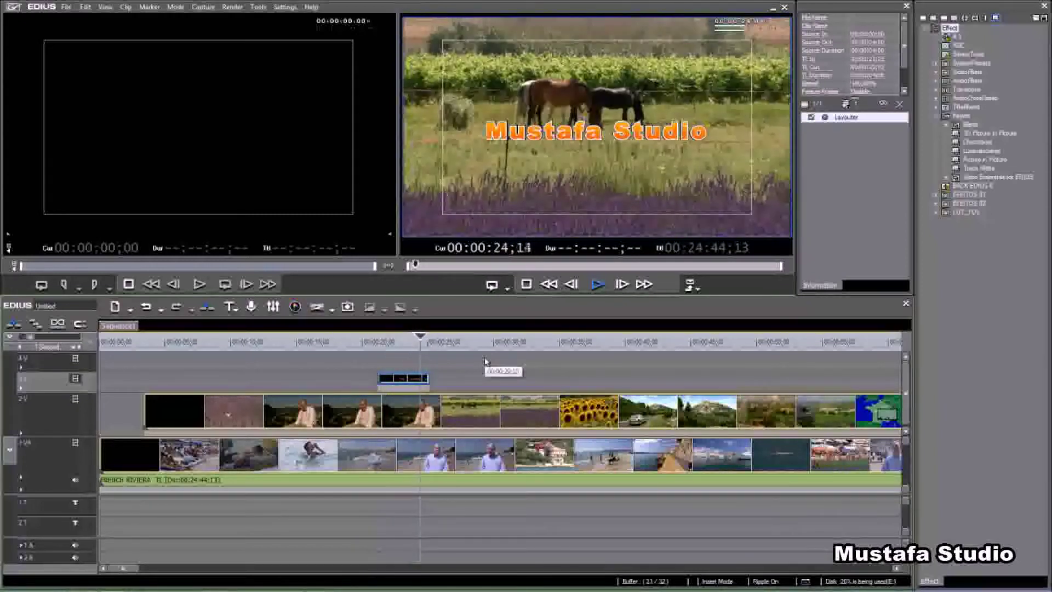
key("space")
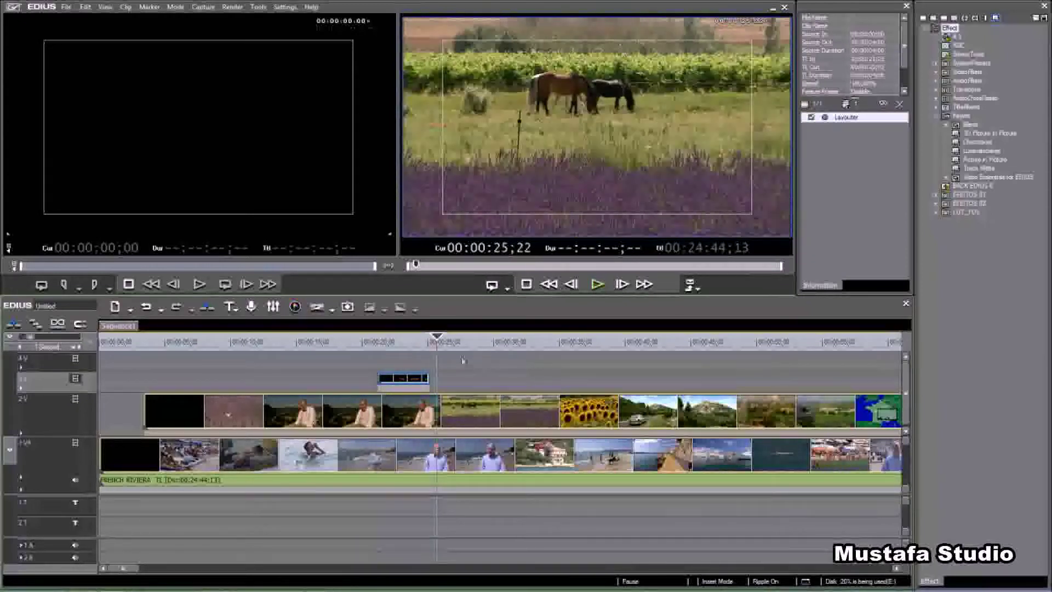
Create a proDAD Heroglyph title clip on track 3V just after the first title and start its Templates wizard.
right_click(464, 380)
mouse_move(499, 385)
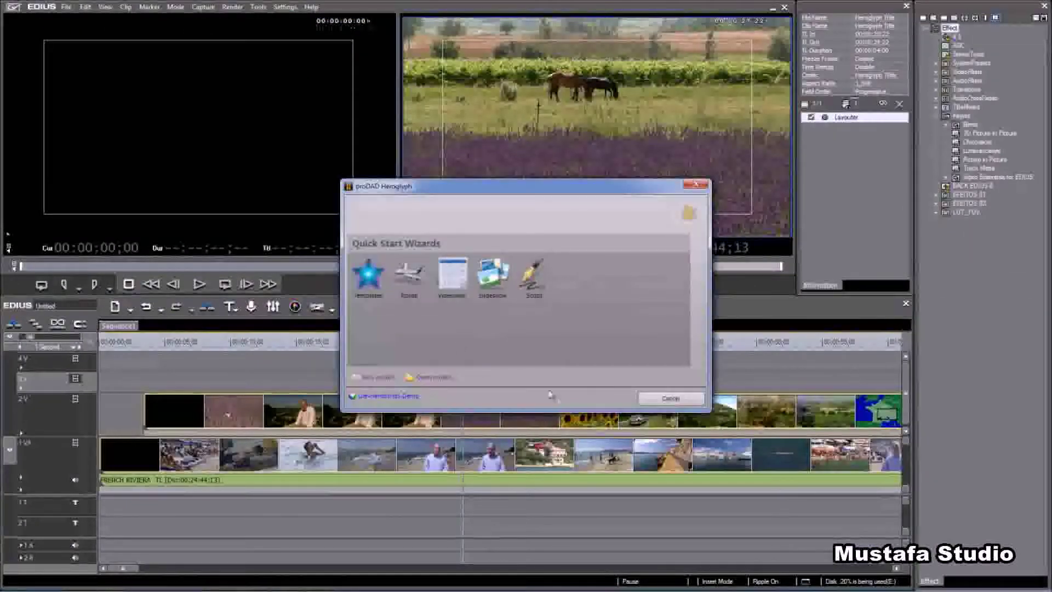
left_click(382, 280)
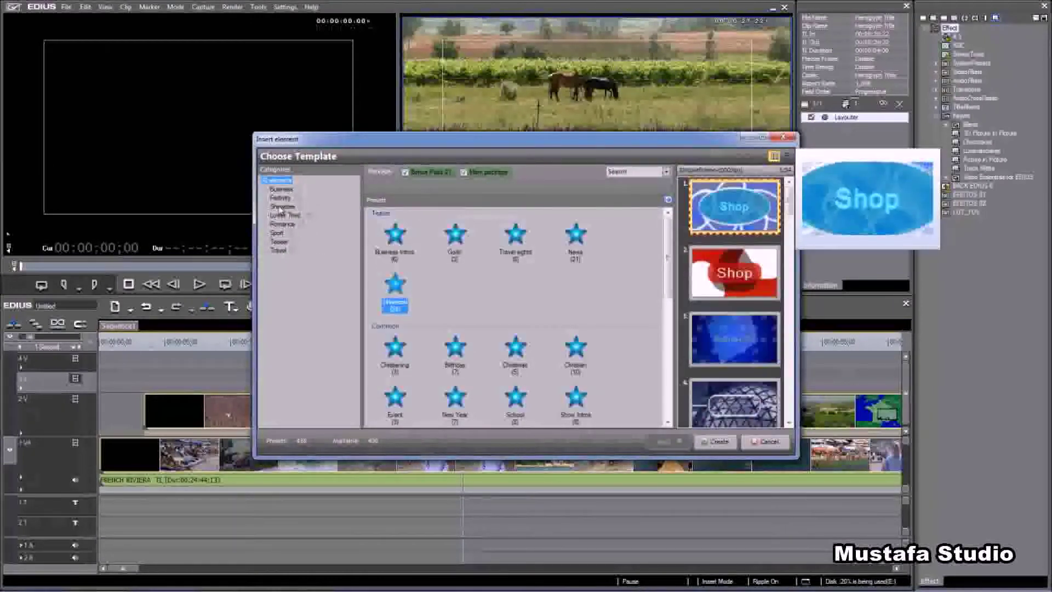
Create the title from the clapperboard film-strip template in the Lower Third category's Classic + Logo presets.
left_click(289, 217)
mouse_move(512, 242)
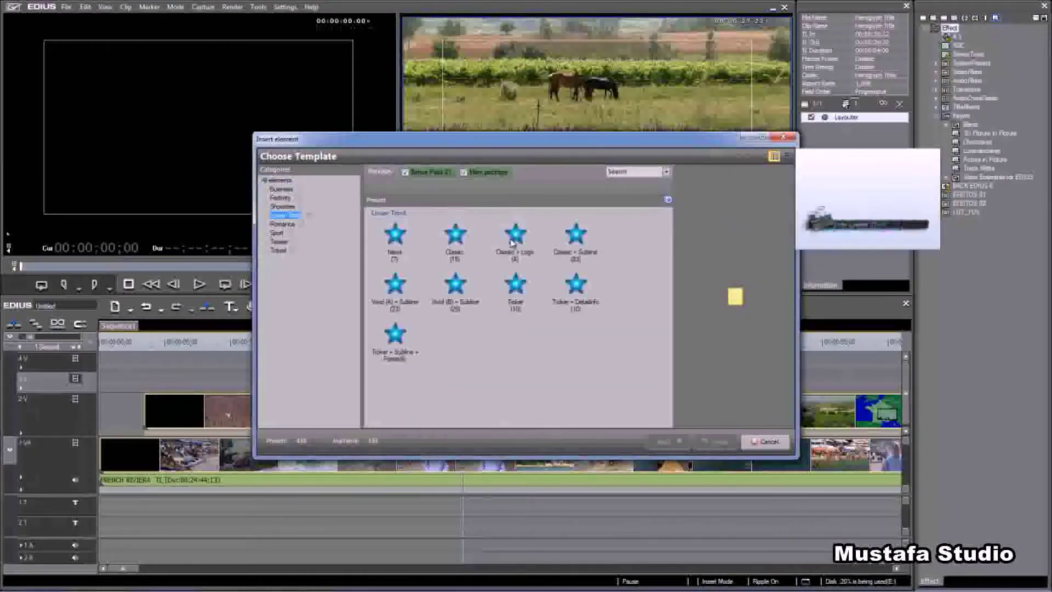
left_click(512, 243)
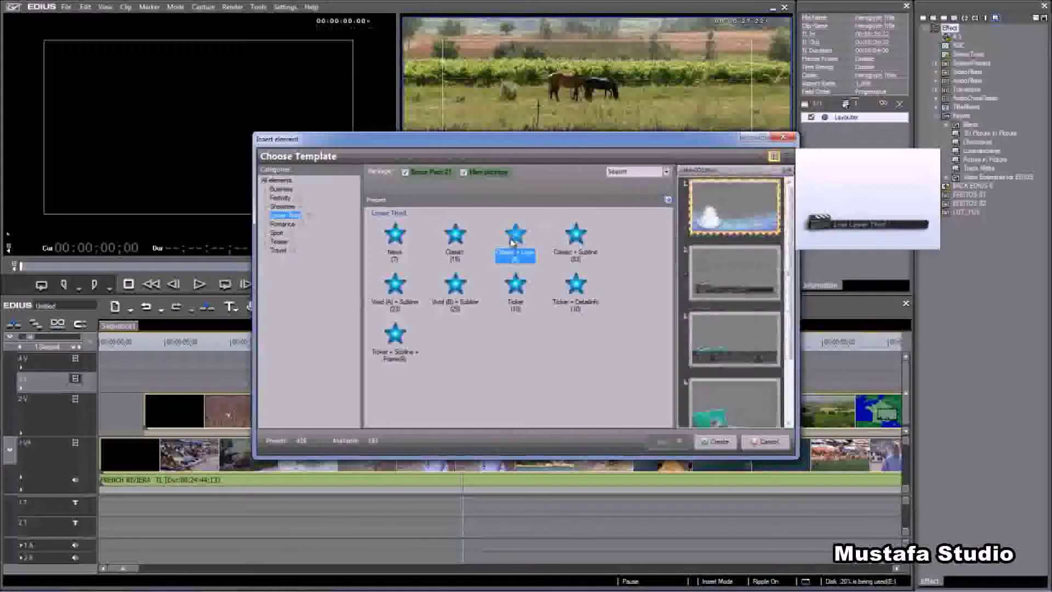
left_click(724, 291)
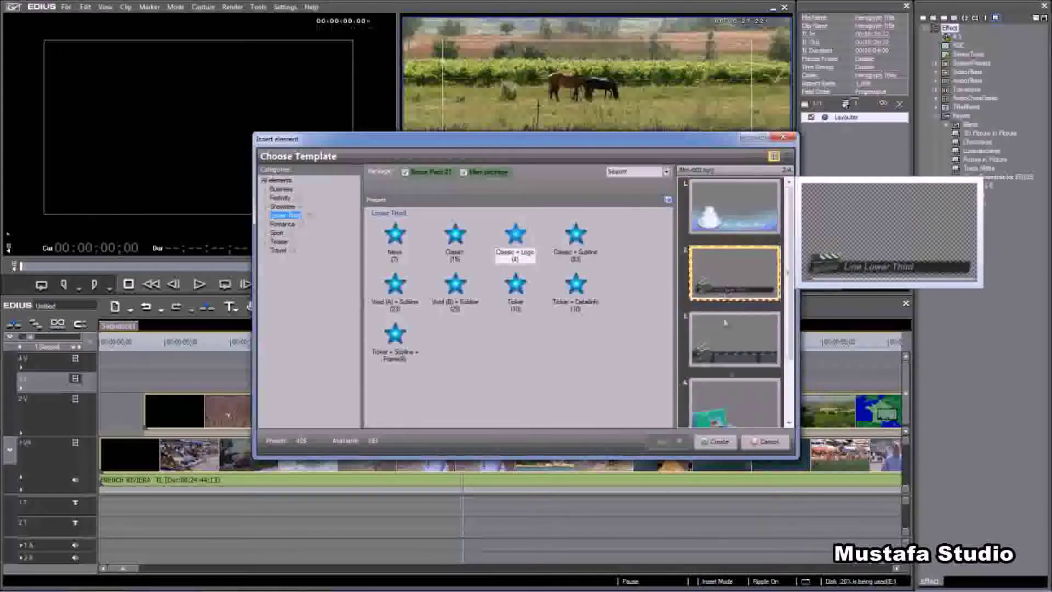
left_click(717, 442)
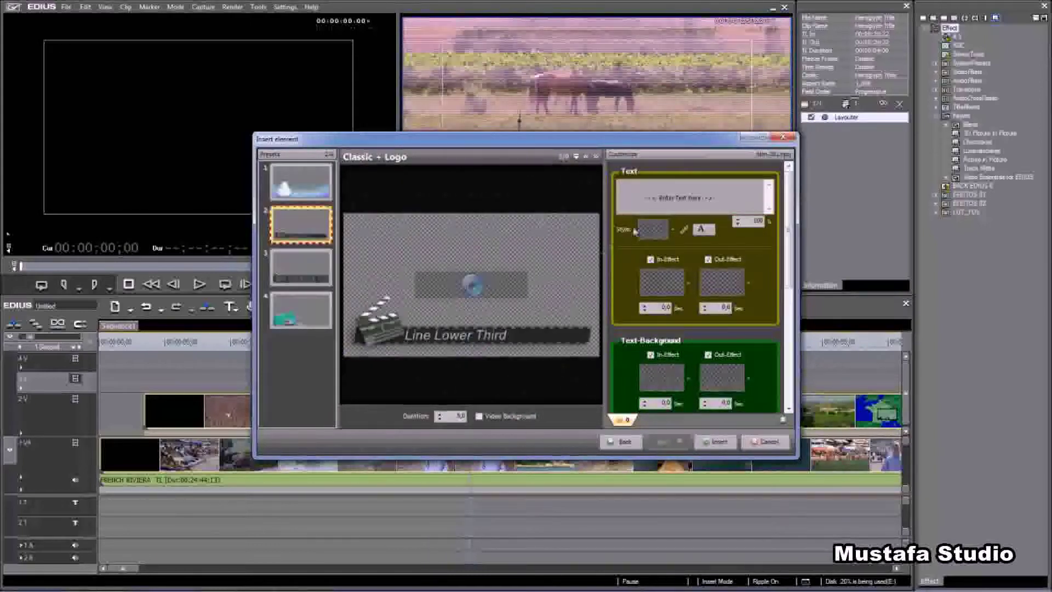
Set the lower third's text to "Mustafa Studio", insert the template, and shift the text slightly right along the dark bar.
left_click(659, 197)
type("Mustafa Studio")
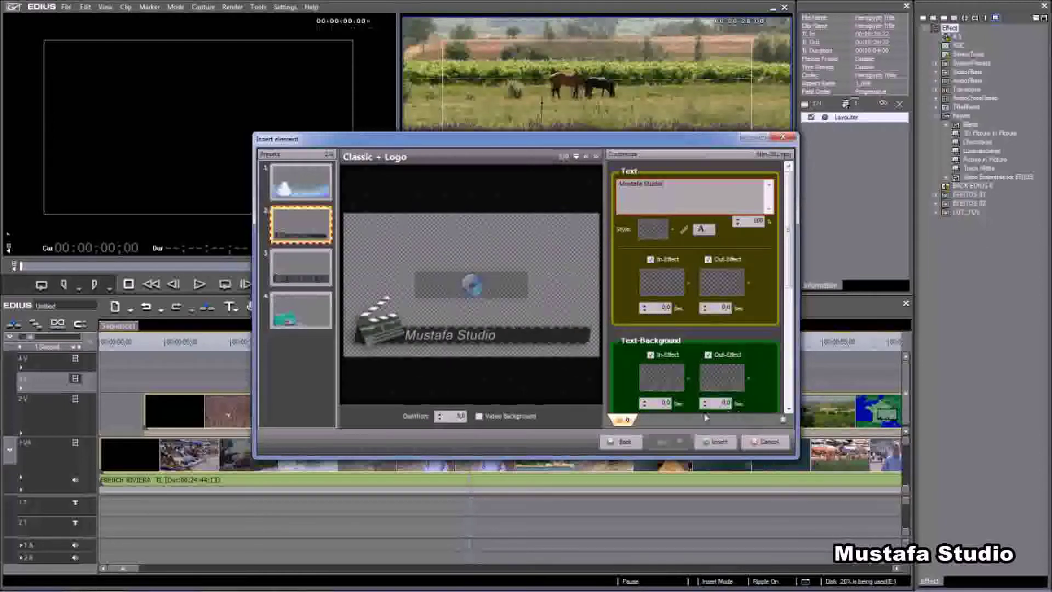
left_click(719, 441)
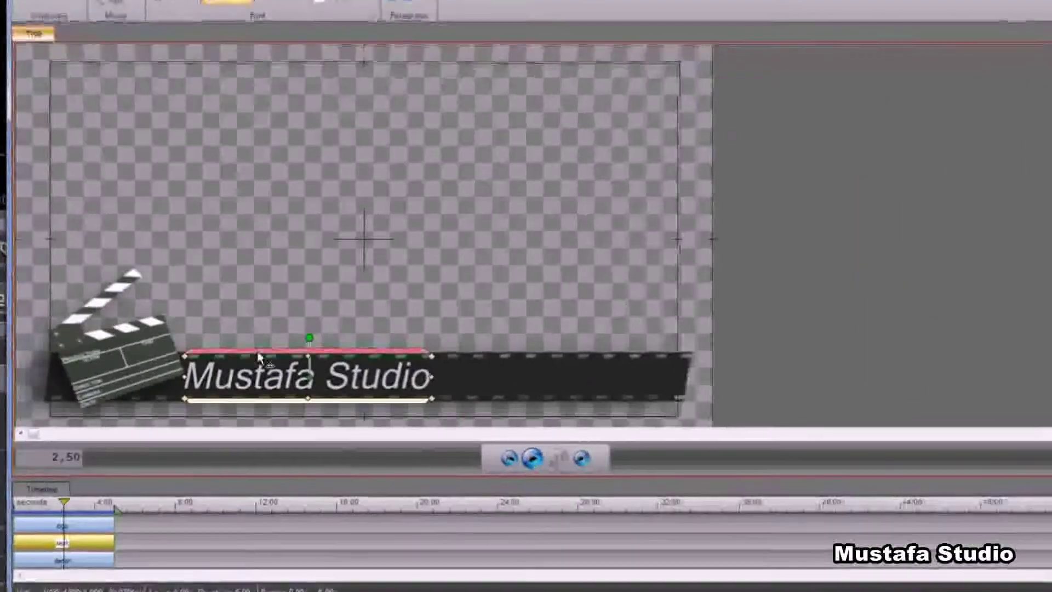
left_click_drag(258, 356, 291, 352)
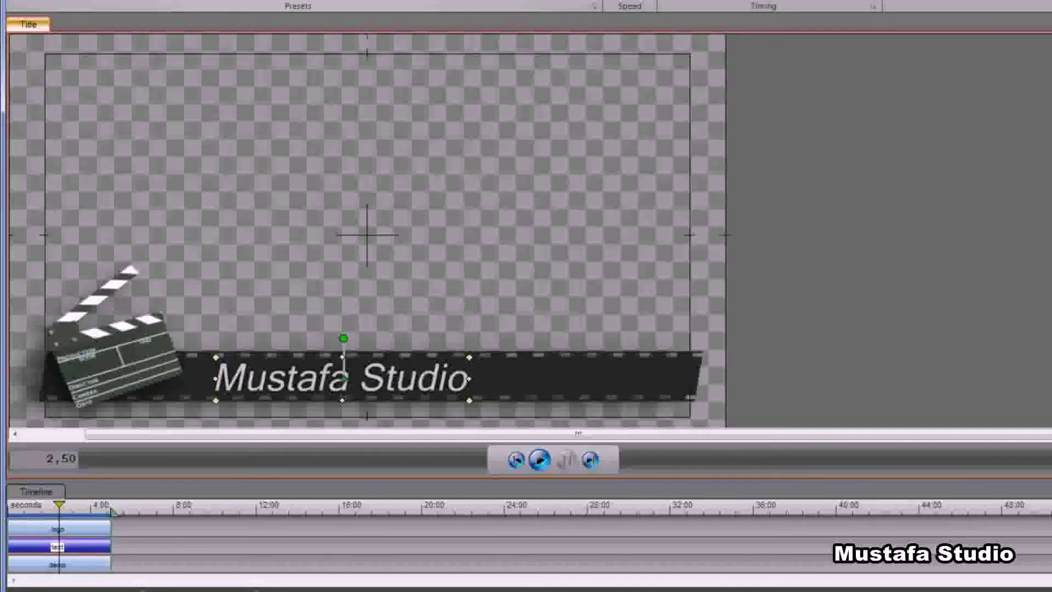
Apply a letter-by-letter Fade-In Effect preset to the lower-third text and return to the EDIUS timeline.
key("space")
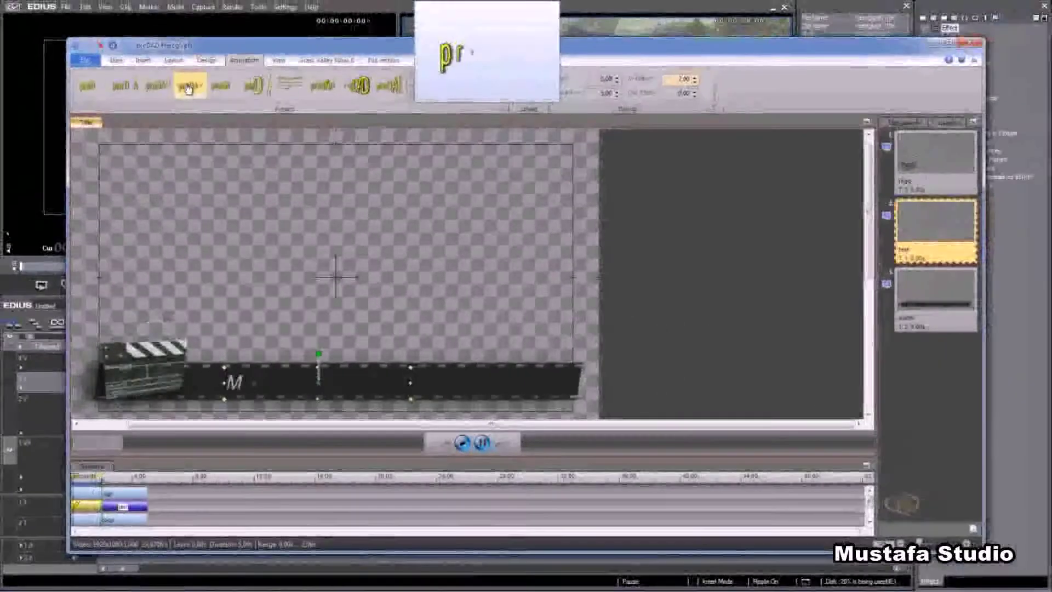
left_click(187, 88)
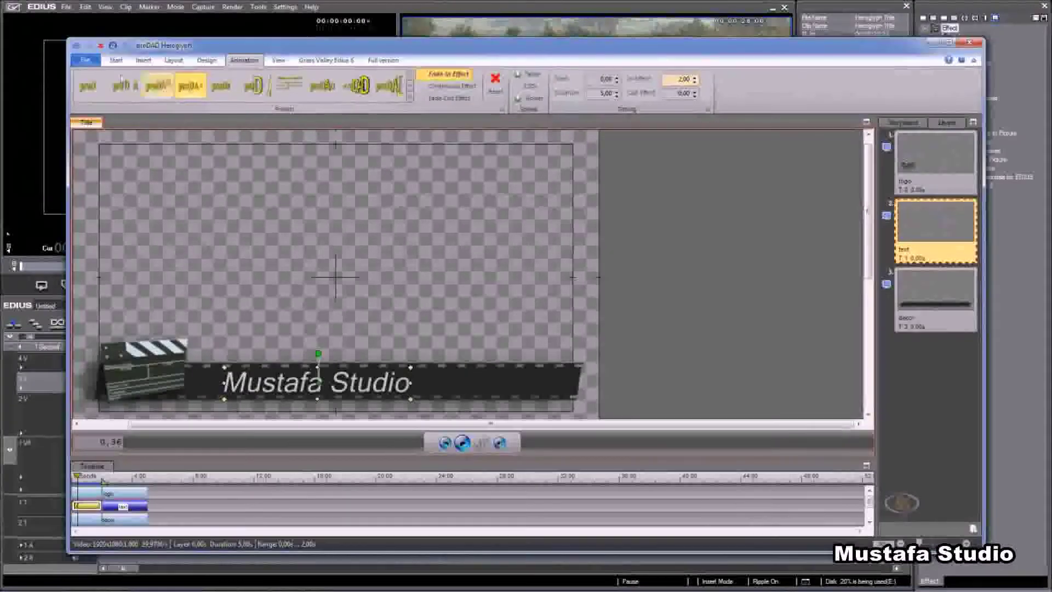
left_click(112, 45)
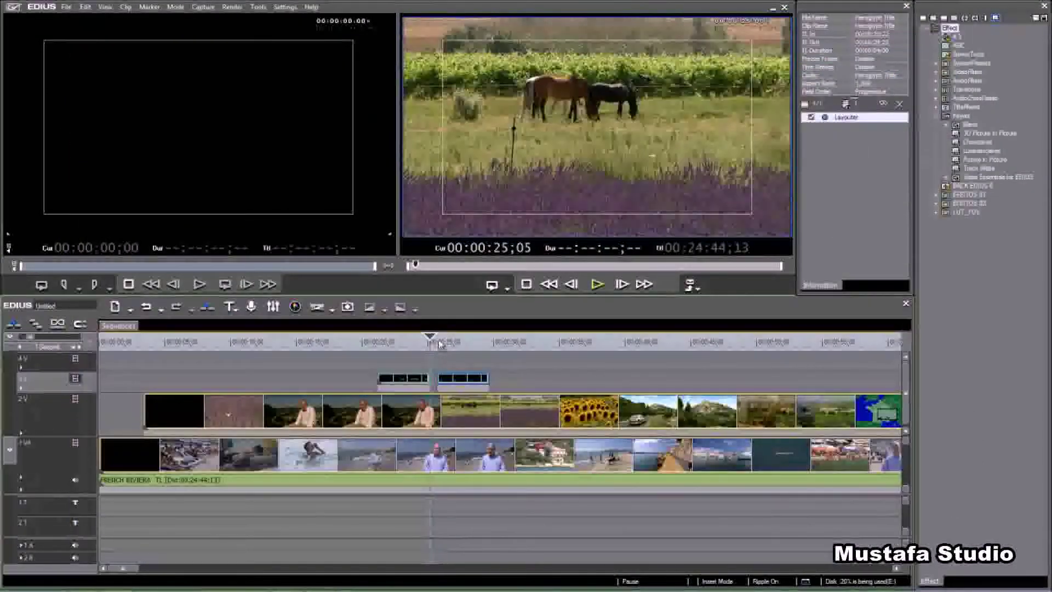
Play the lower-third title back on the timeline and place the playhead at 00:00:28;28 near its end.
key("space")
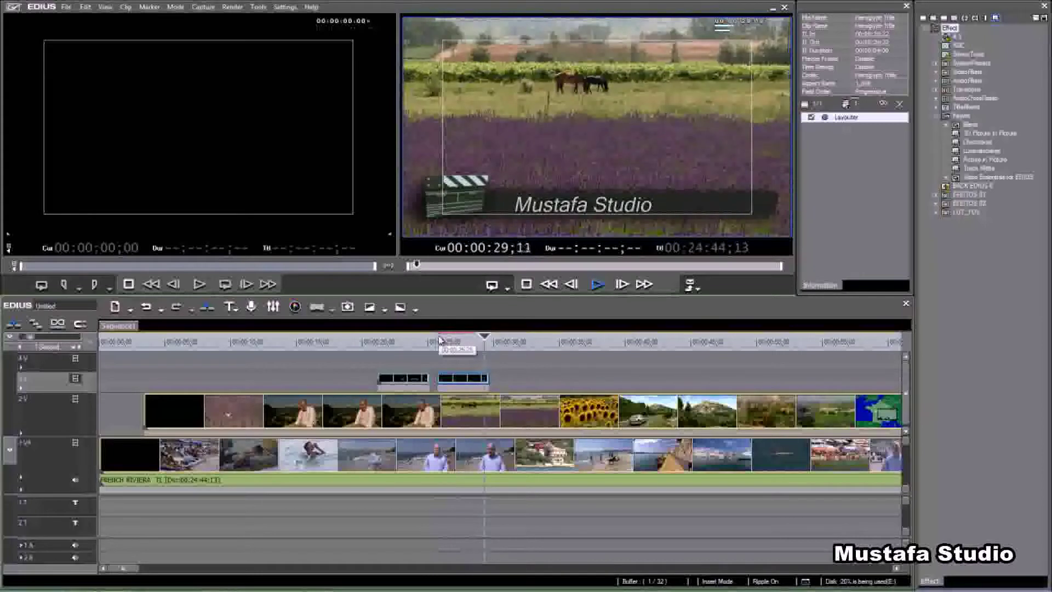
key("space")
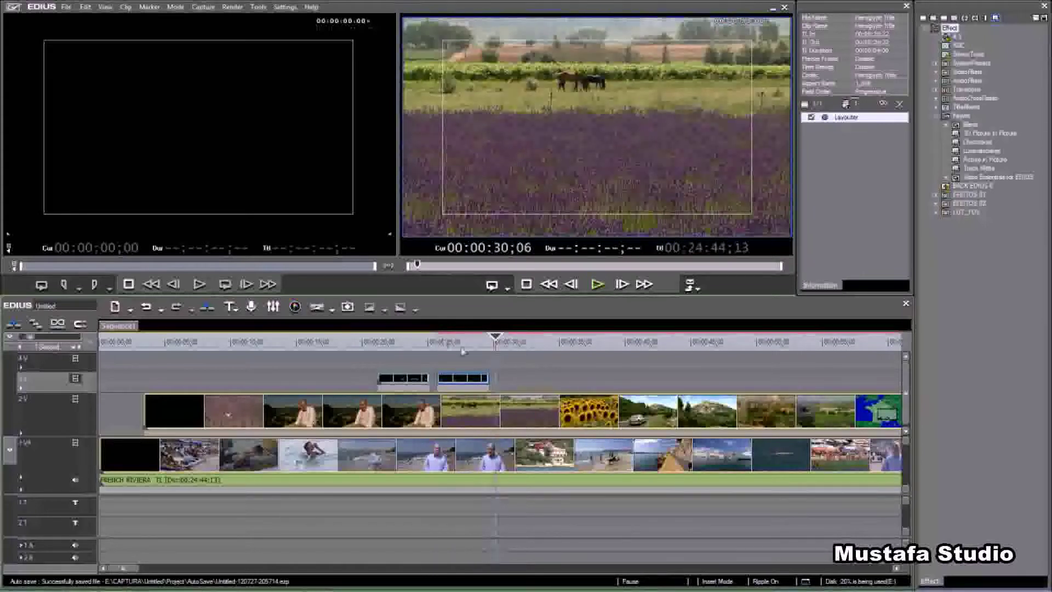
left_click_drag(500, 341, 480, 341)
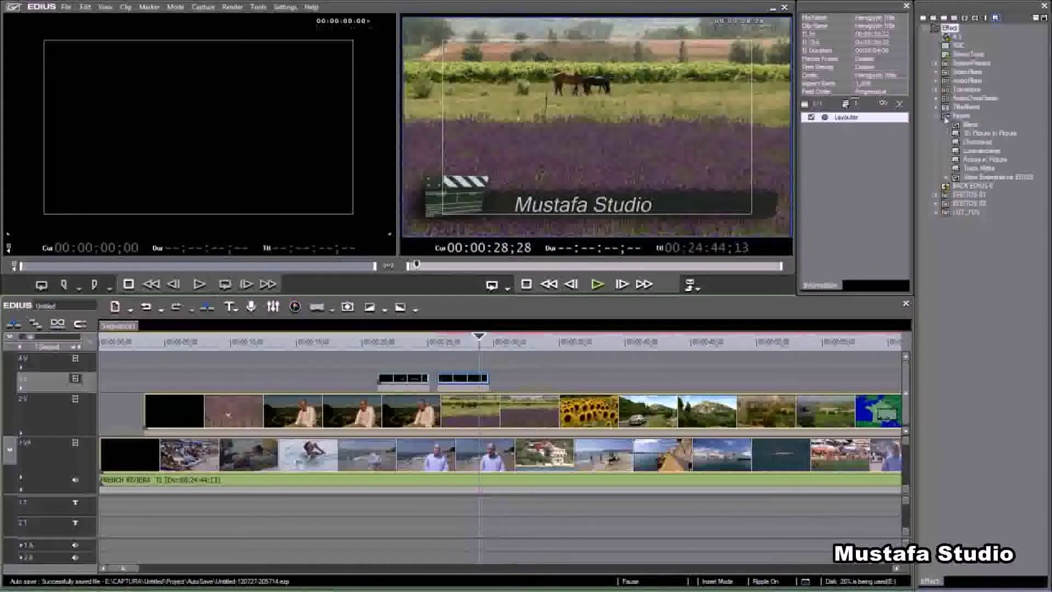
Add a leftward Peel Out transition from the GPU Peel group to the end of the lower-third clip on track 3V.
left_click(935, 89)
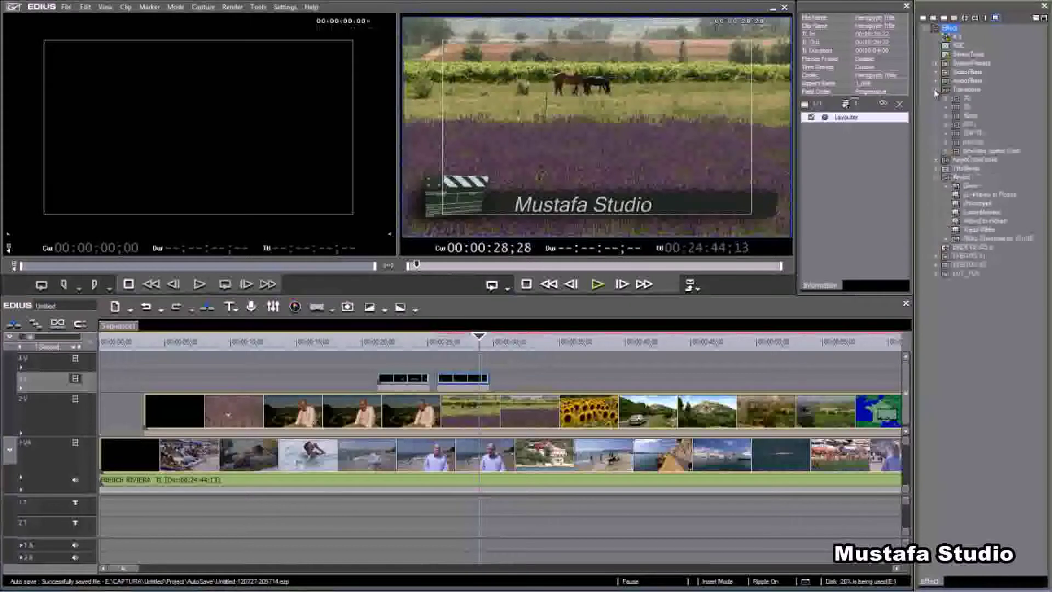
left_click(946, 152)
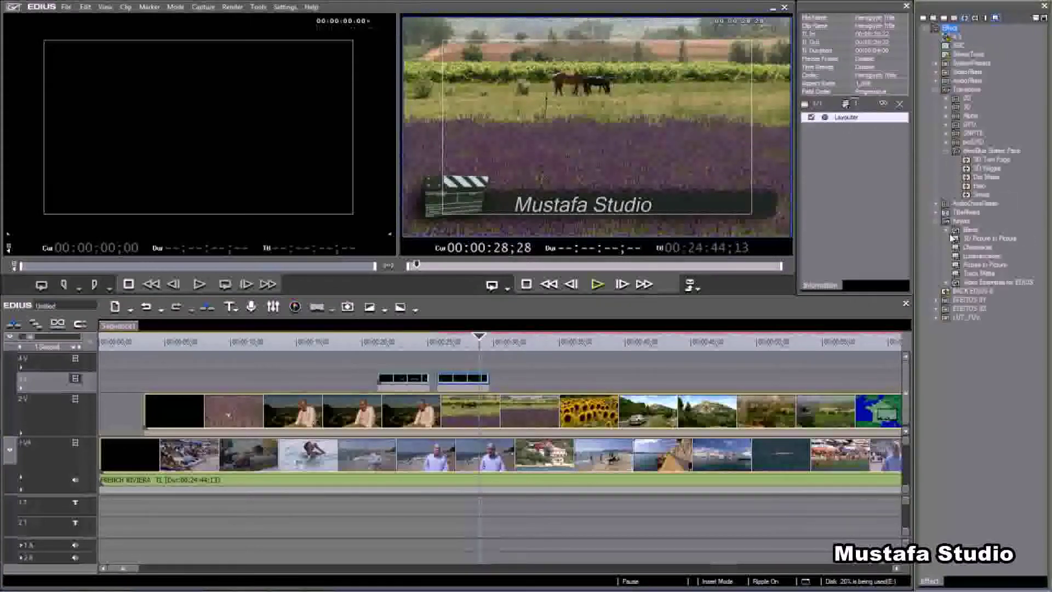
left_click(946, 125)
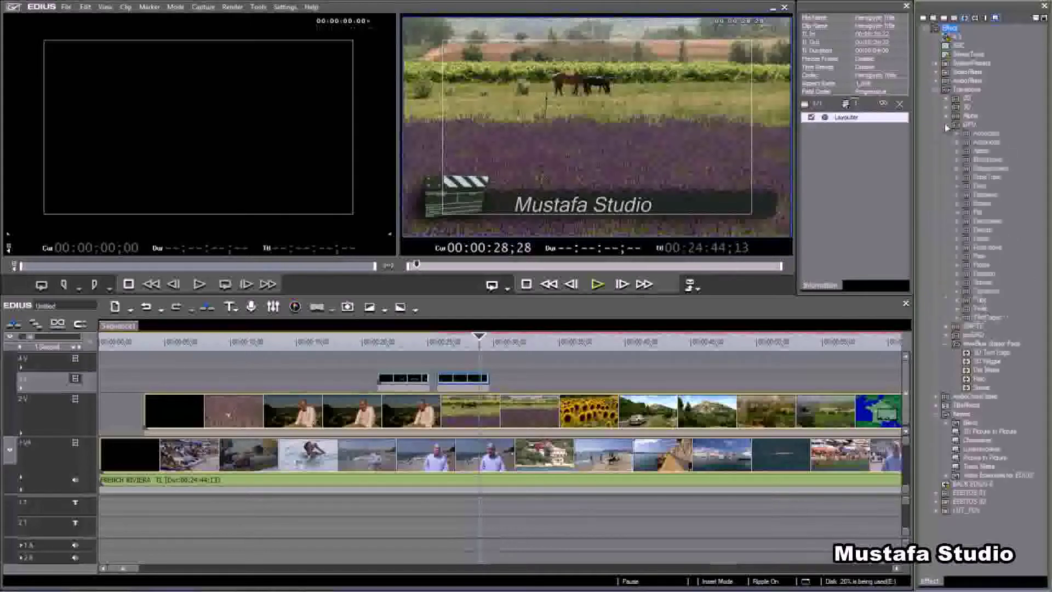
left_click(960, 259)
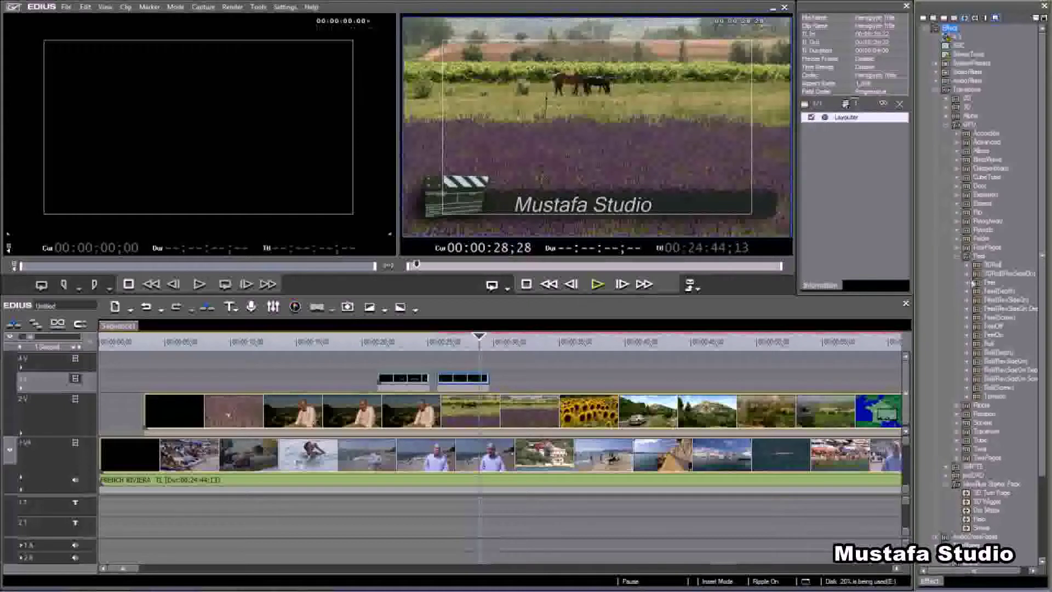
left_click(968, 282)
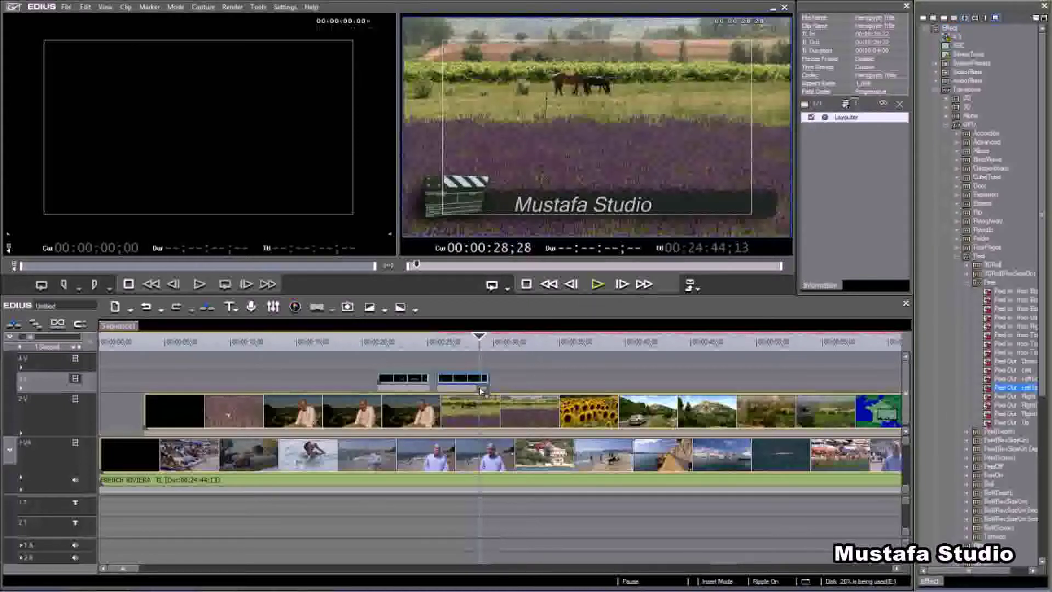
left_click_drag(482, 391, 482, 391)
Play the end of the lower-third clip from 00:00:28;07 to review its peel-out transition.
left_click(472, 347)
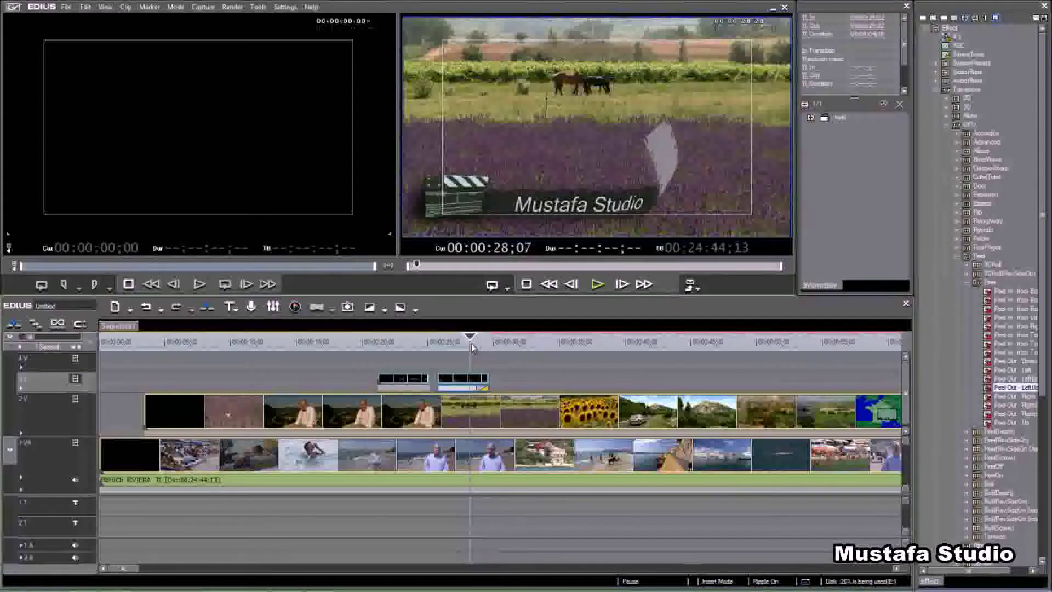
key("space")
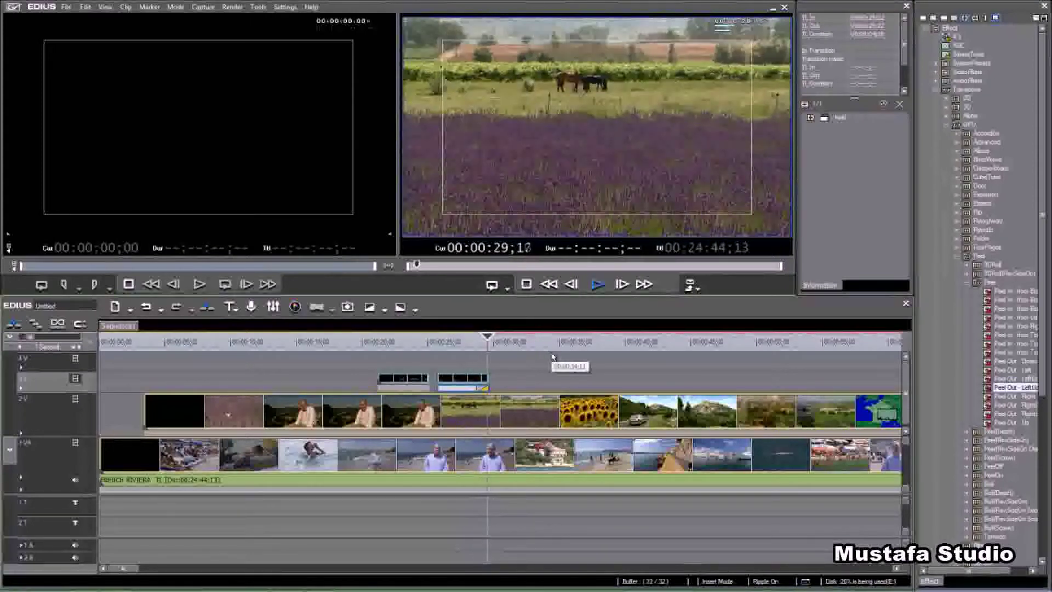
key("space")
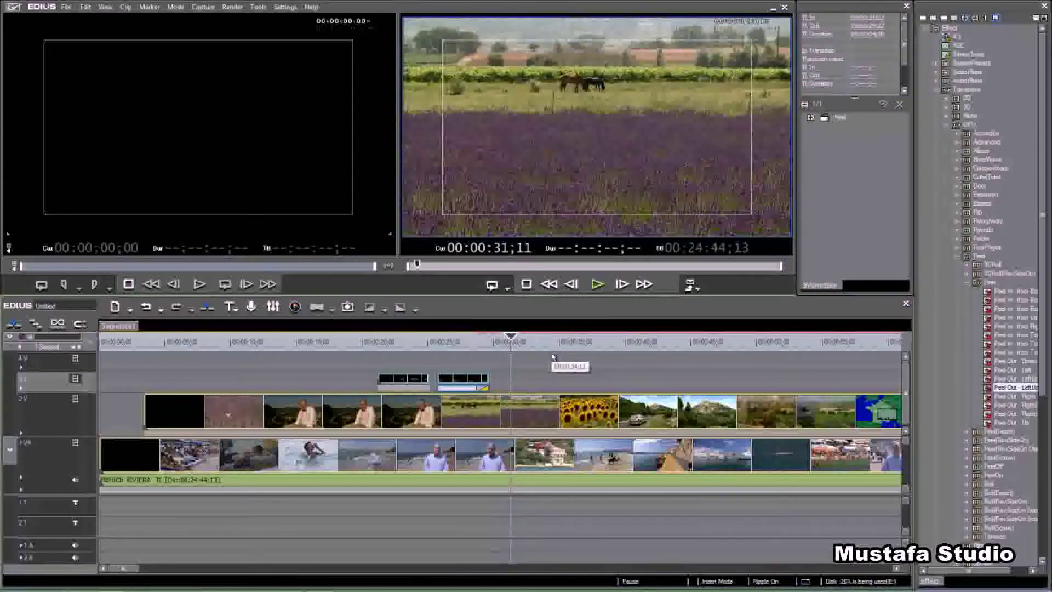
Collapse the GPU transitions and apply the LUT_CURVE effect to the video clip on track 2V.
left_click(946, 125)
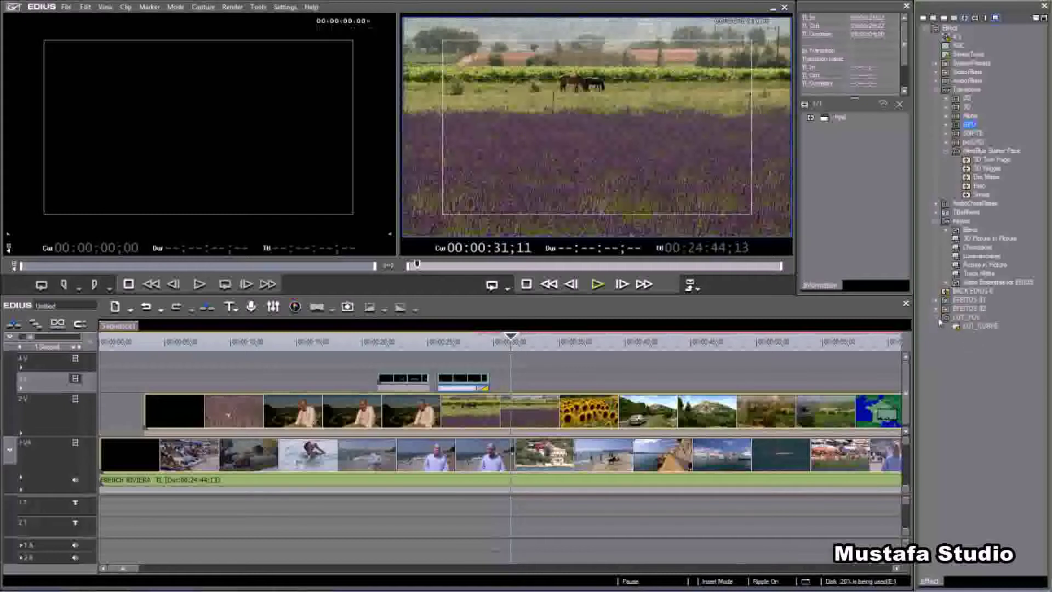
left_click_drag(637, 340, 534, 412)
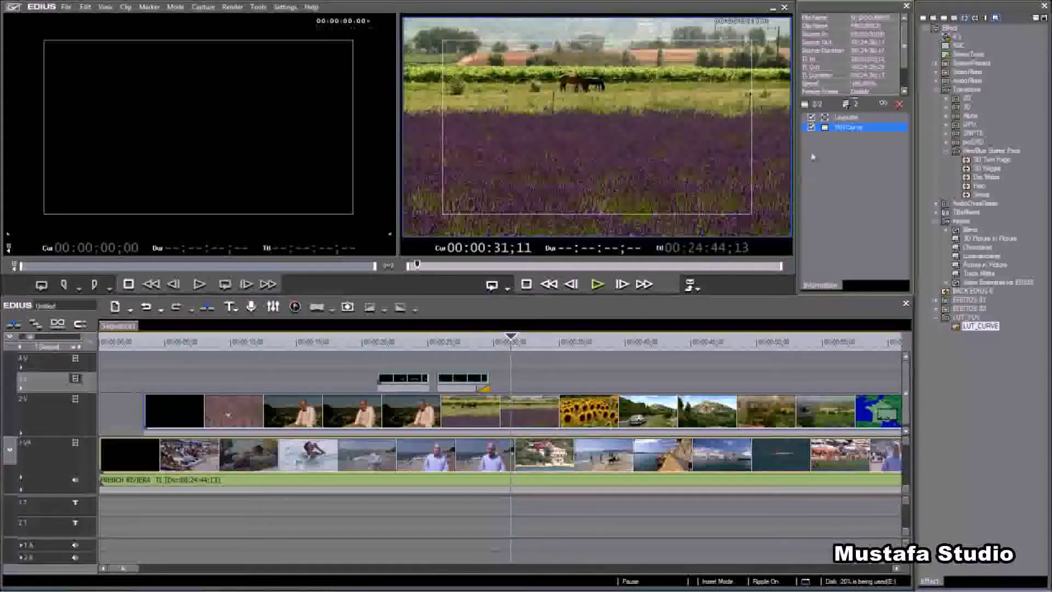
double_click(843, 127)
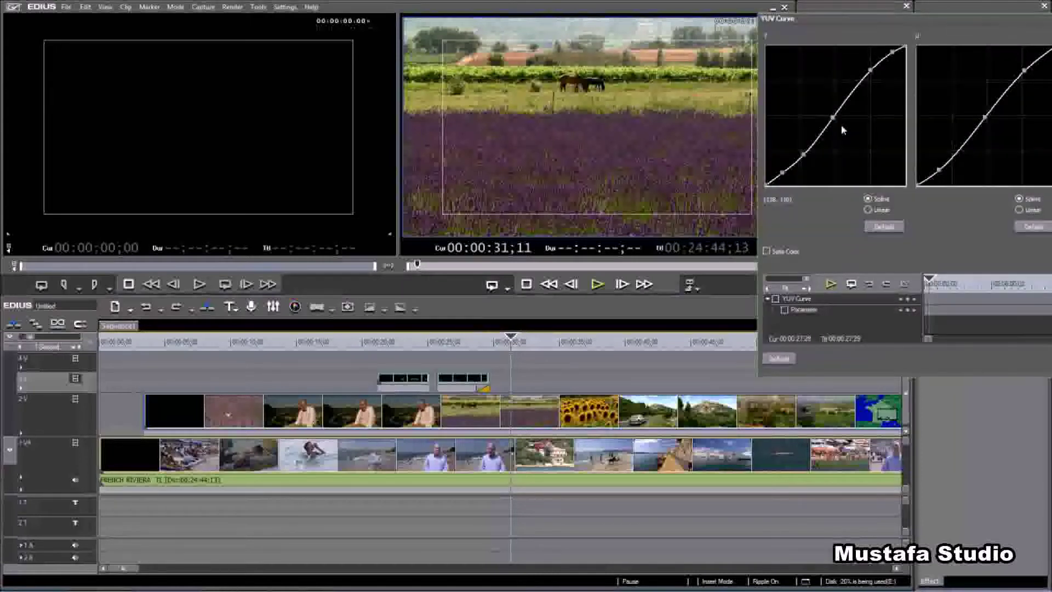
left_click_drag(831, 13, 195, 99)
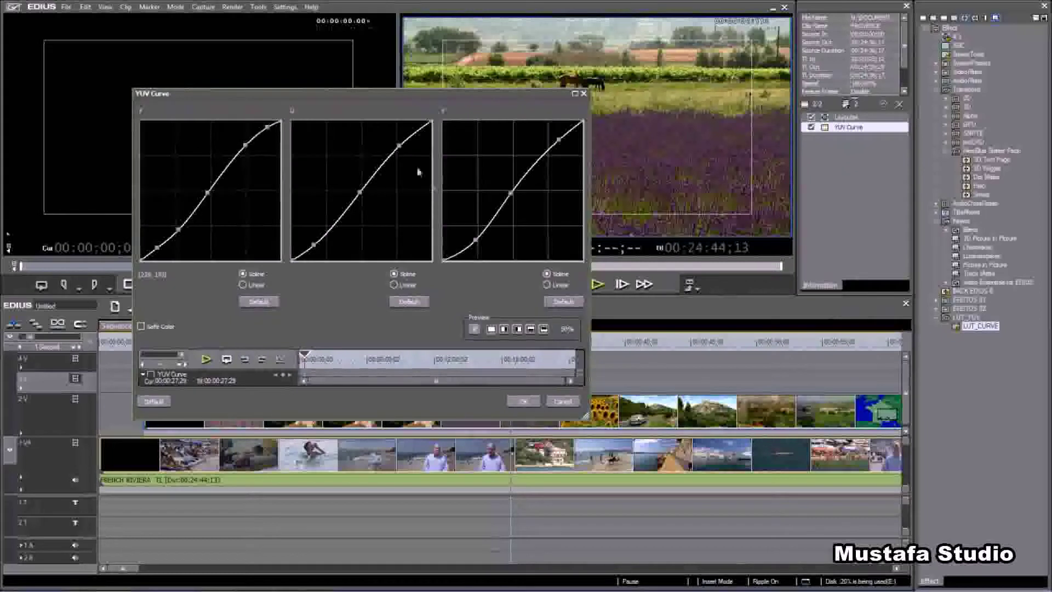
left_click_drag(402, 95, 298, 41)
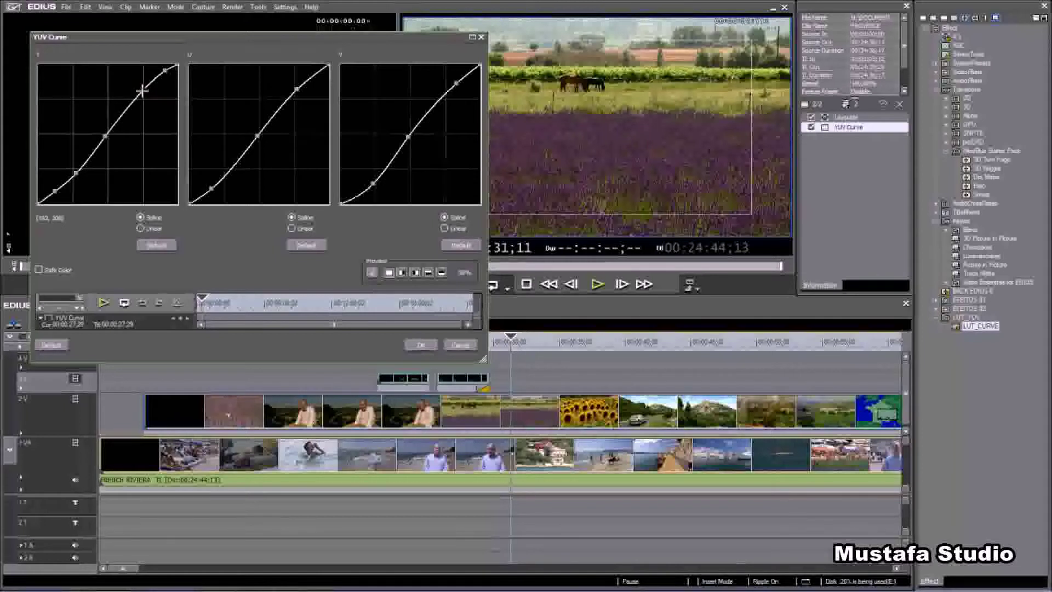
mouse_move(142, 99)
left_mouse_down()
mouse_move(134, 87)
mouse_move(137, 100)
left_mouse_up()
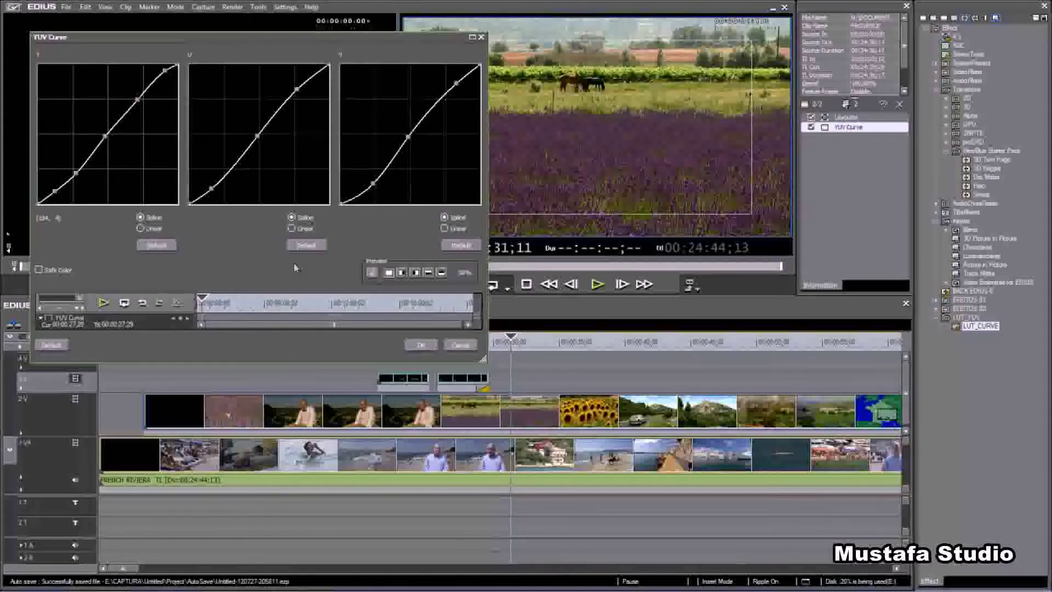
left_click(464, 346)
Remove the YUV Curve effect from the video clip on track 2V.
left_click(899, 103)
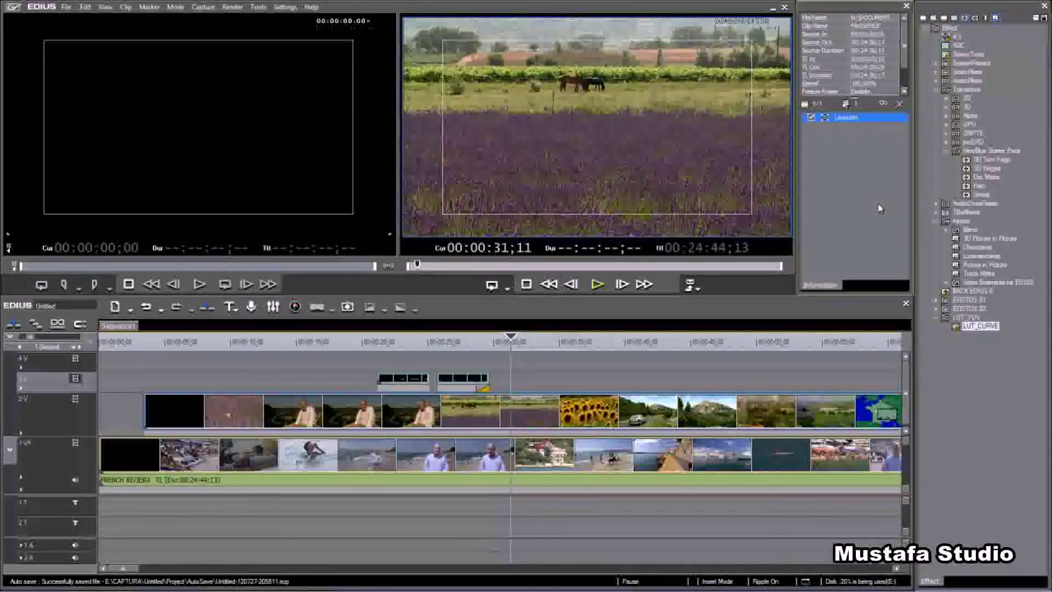
Split the video clip on track 2V at 00:00:35;00 and at a second point, and delete the section between the cuts.
left_click_drag(513, 349, 568, 351)
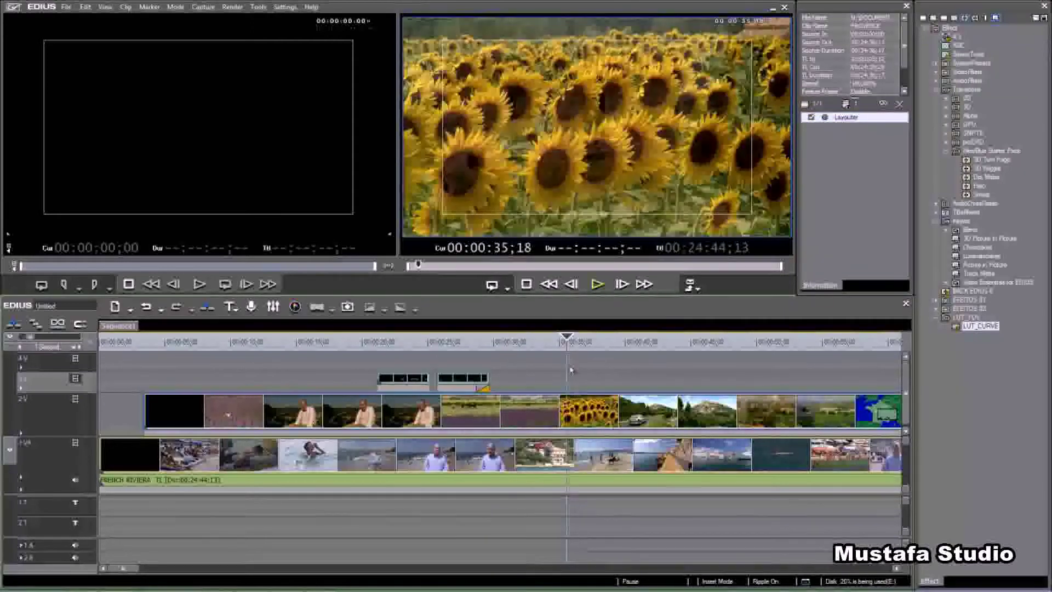
left_click_drag(567, 349, 559, 349)
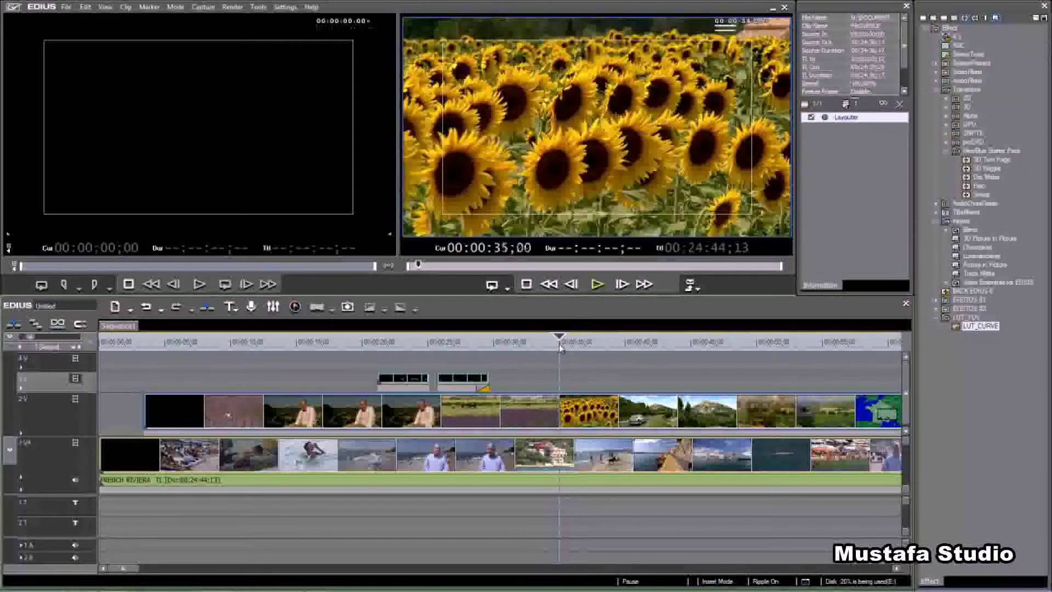
left_click(47, 417)
key("c")
left_click_drag(563, 341, 558, 362)
key("c")
key("Delete")
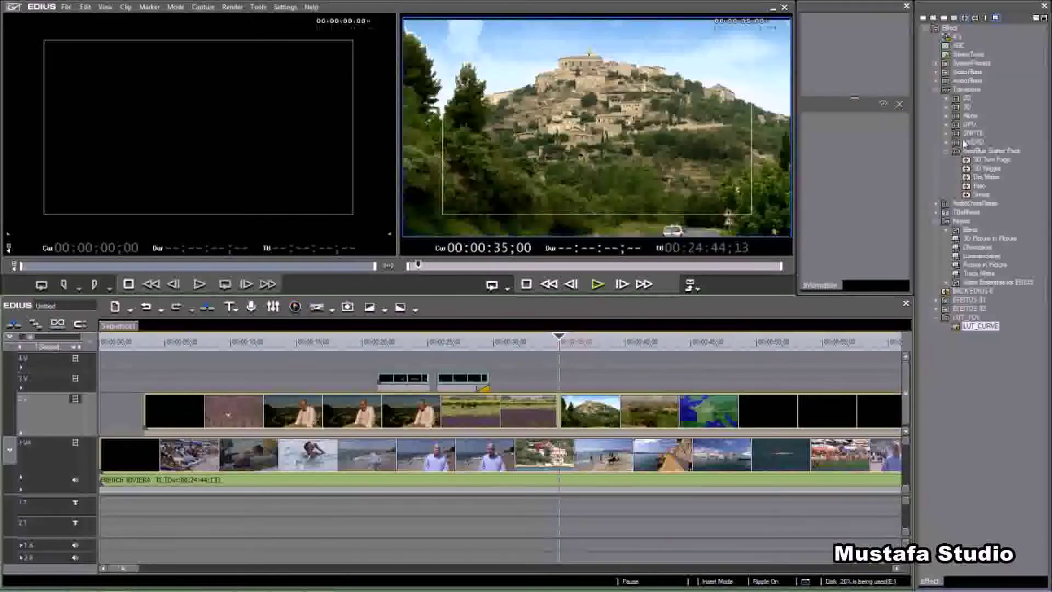
Add a proDAD Vitascene Transition at the cut on track 2V and give it the Defocus + Bokeh preset Hard (10) #196.
left_click(945, 143)
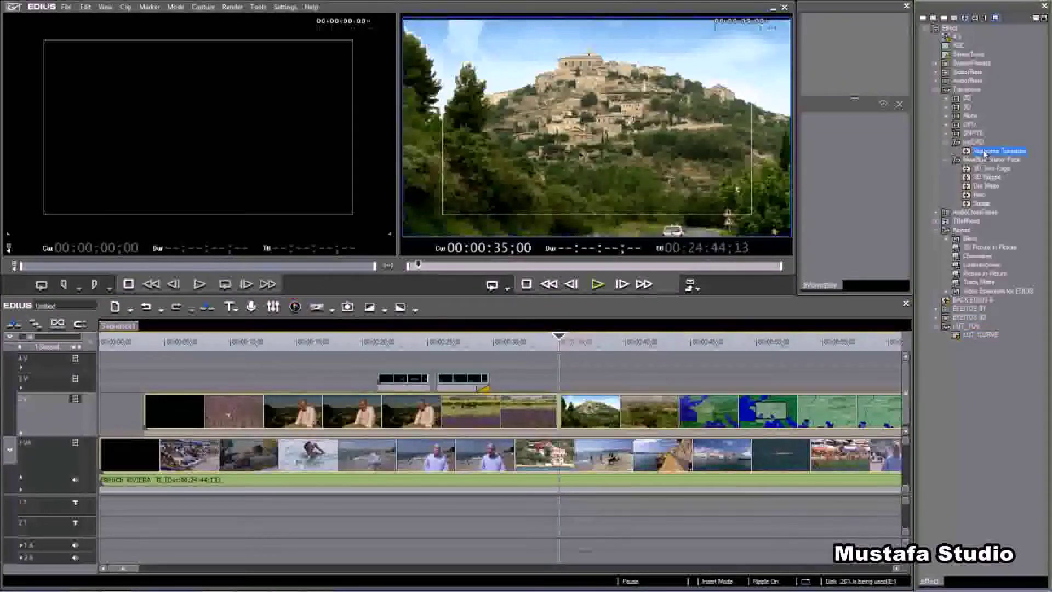
left_click_drag(559, 410, 559, 411)
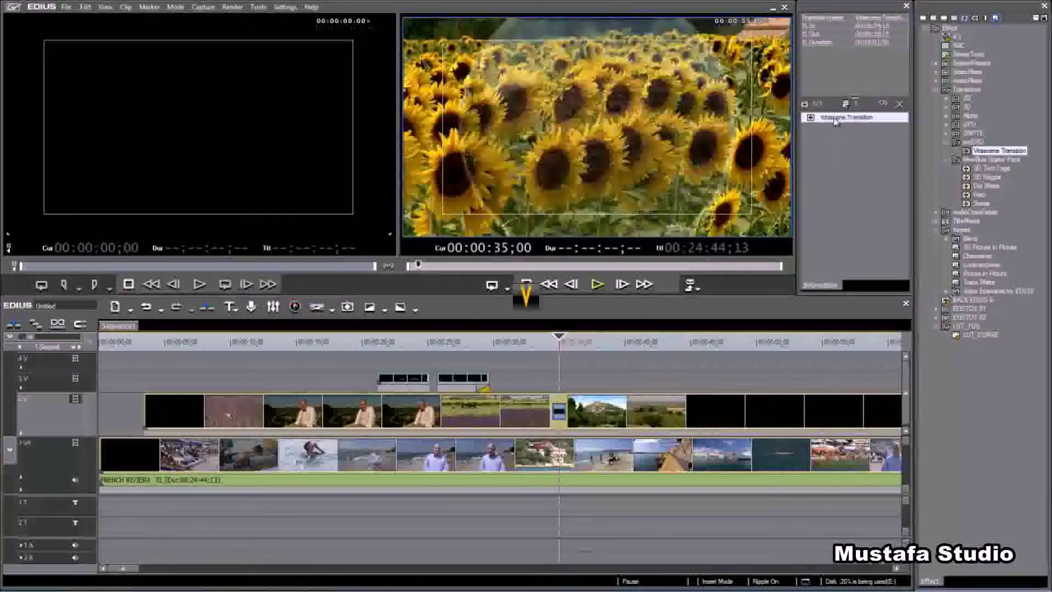
double_click(835, 118)
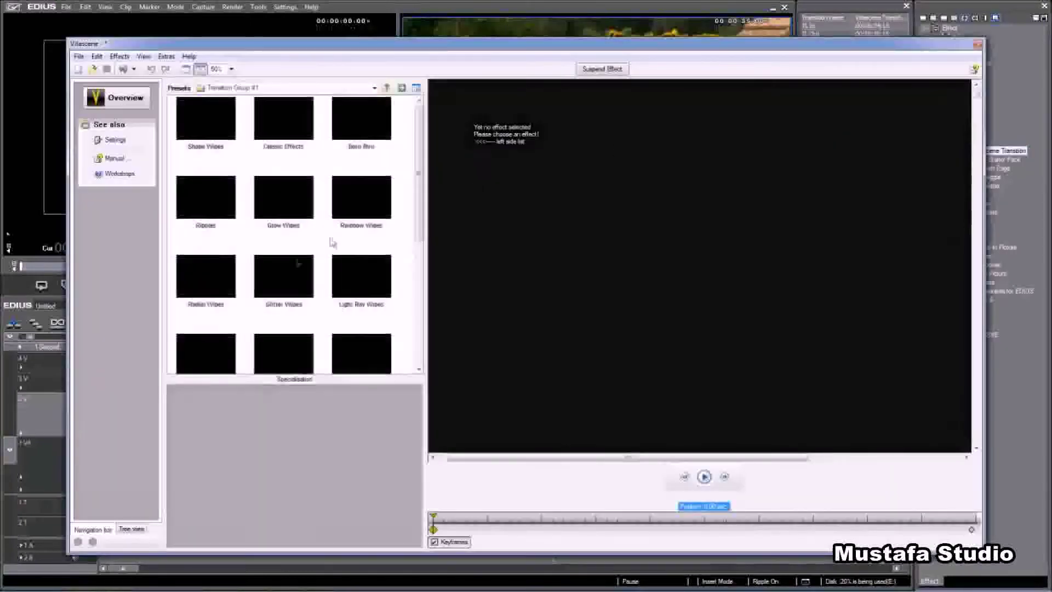
left_click(374, 88)
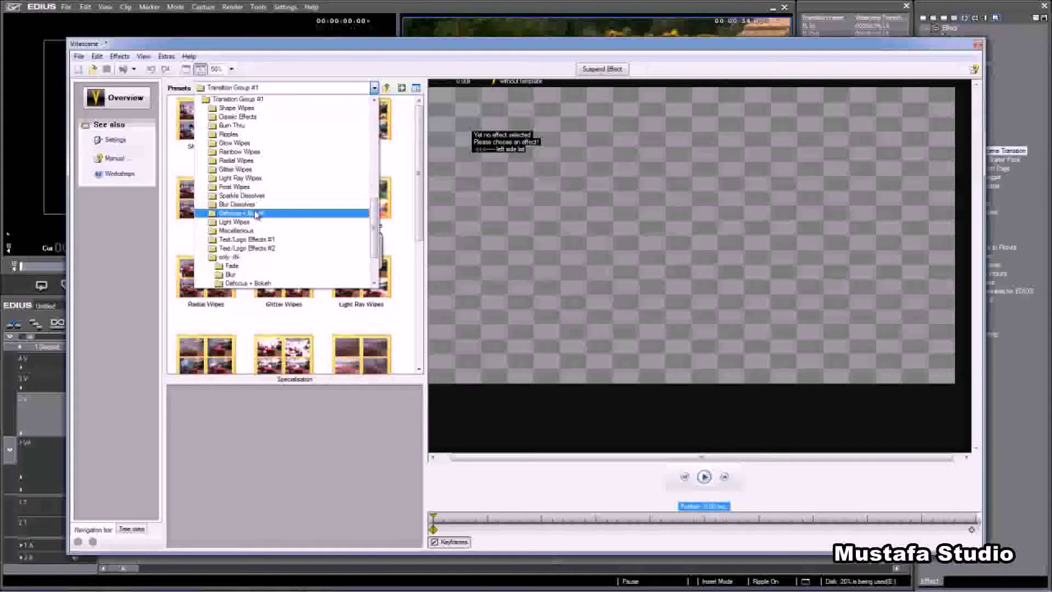
left_click(257, 213)
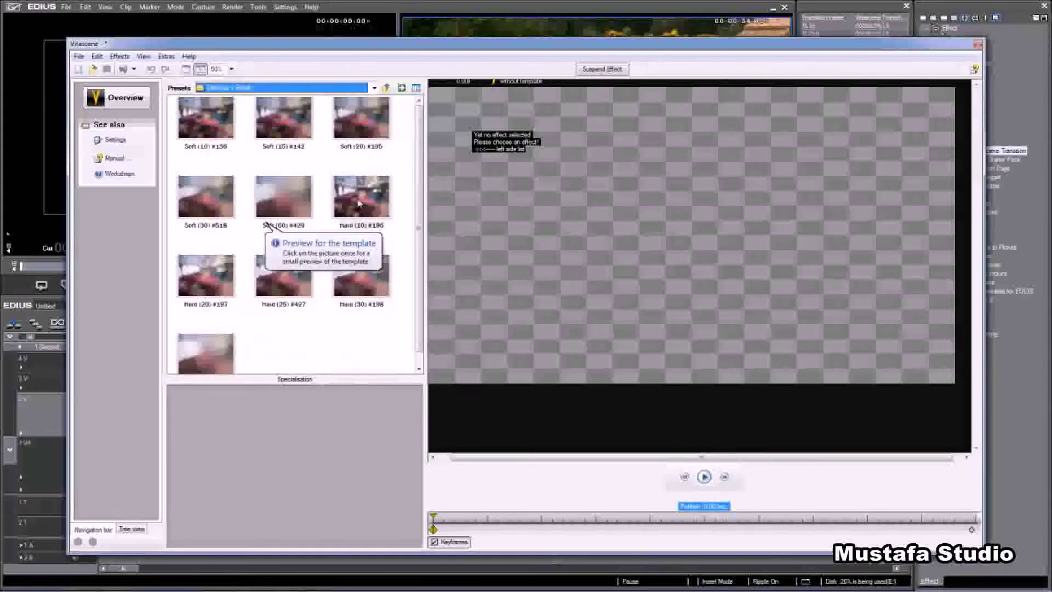
left_click(358, 202)
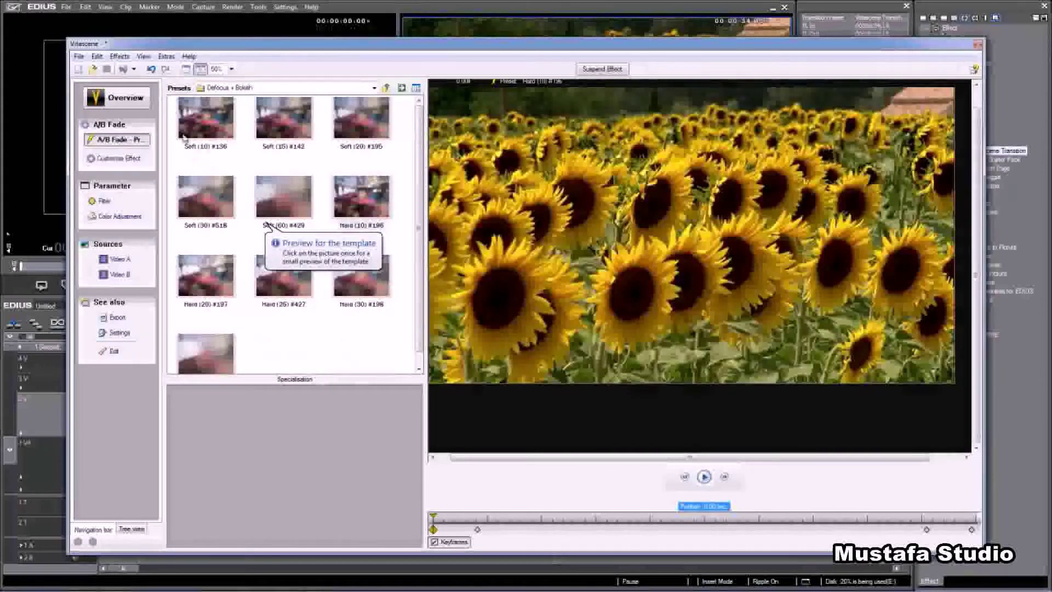
left_click(124, 70)
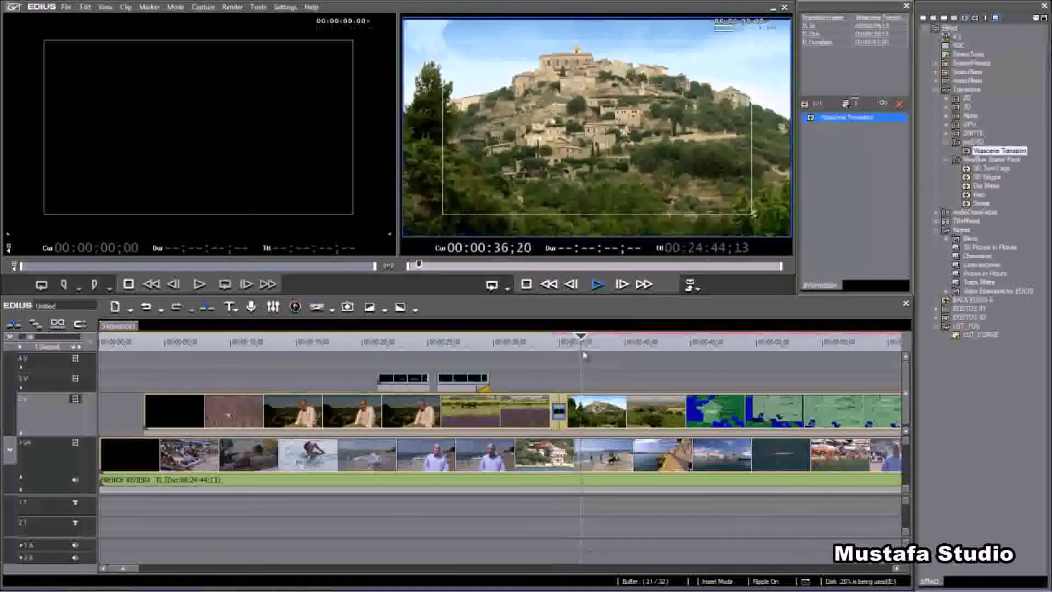
left_click_drag(584, 344, 589, 346)
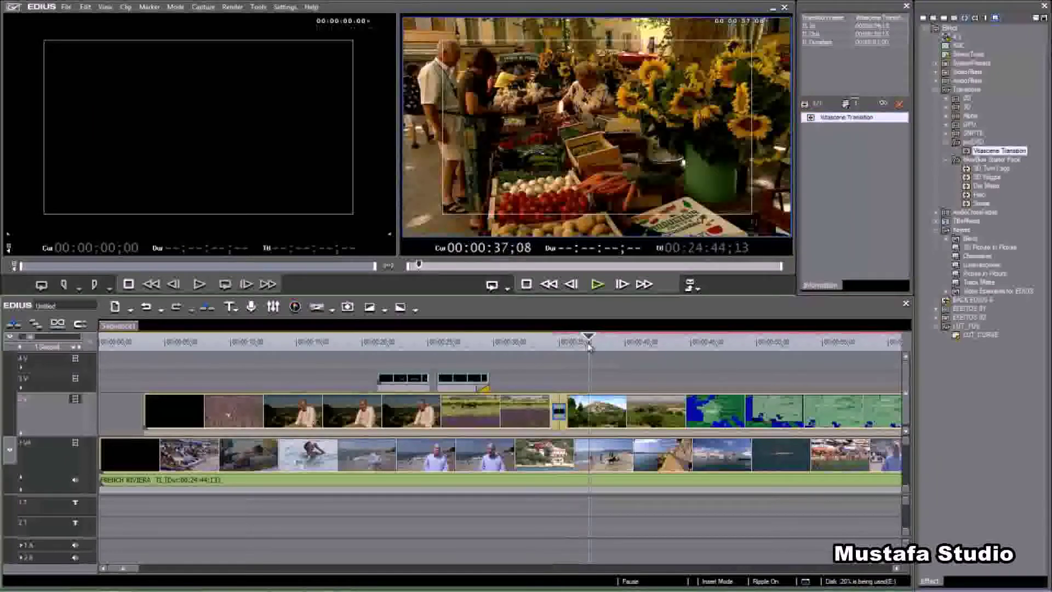
Switch to Windows Explorer and open the Grass Valley folder in Arquivos de Programas (x86) on drive C.
mouse_move(266, 589)
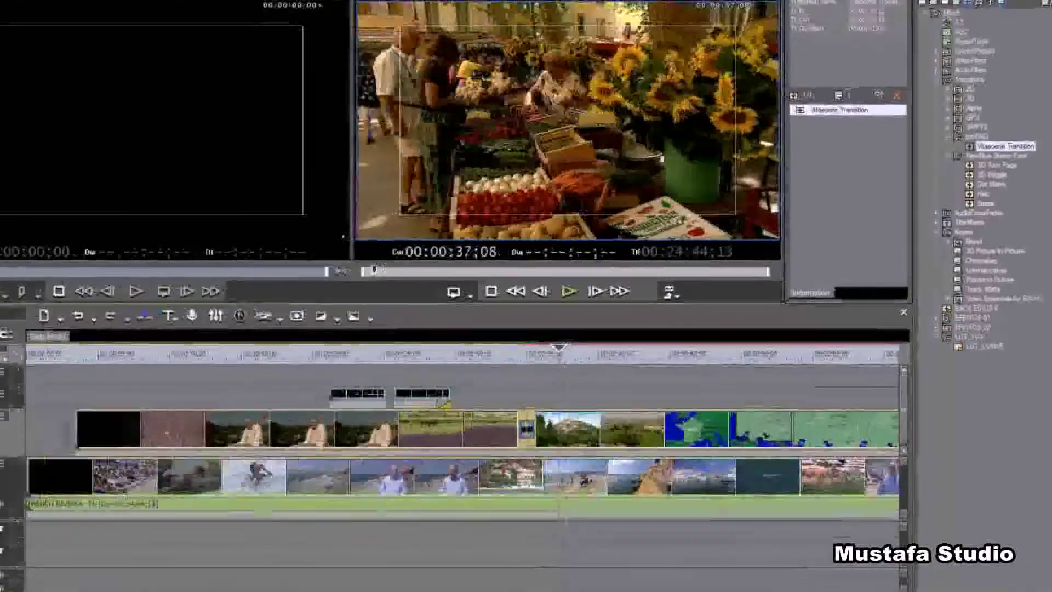
left_click(171, 584)
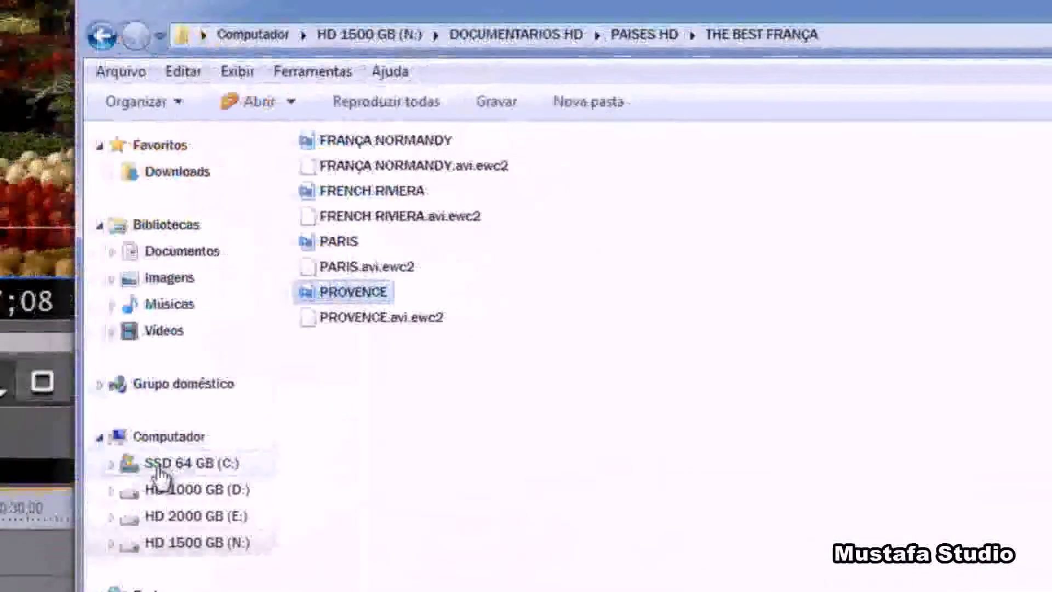
left_click(488, 358)
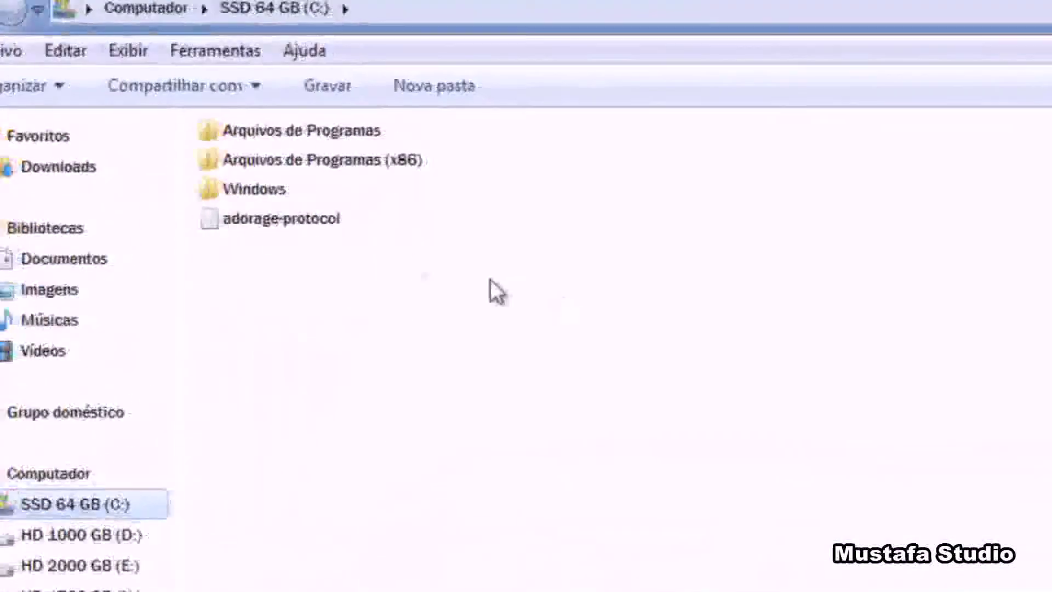
double_click(272, 173)
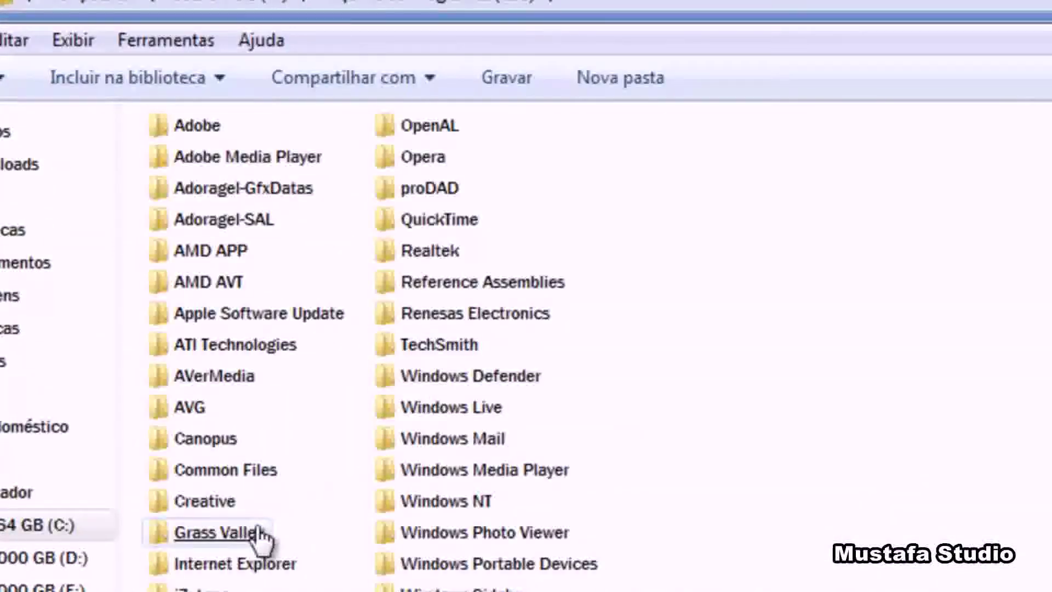
double_click(265, 540)
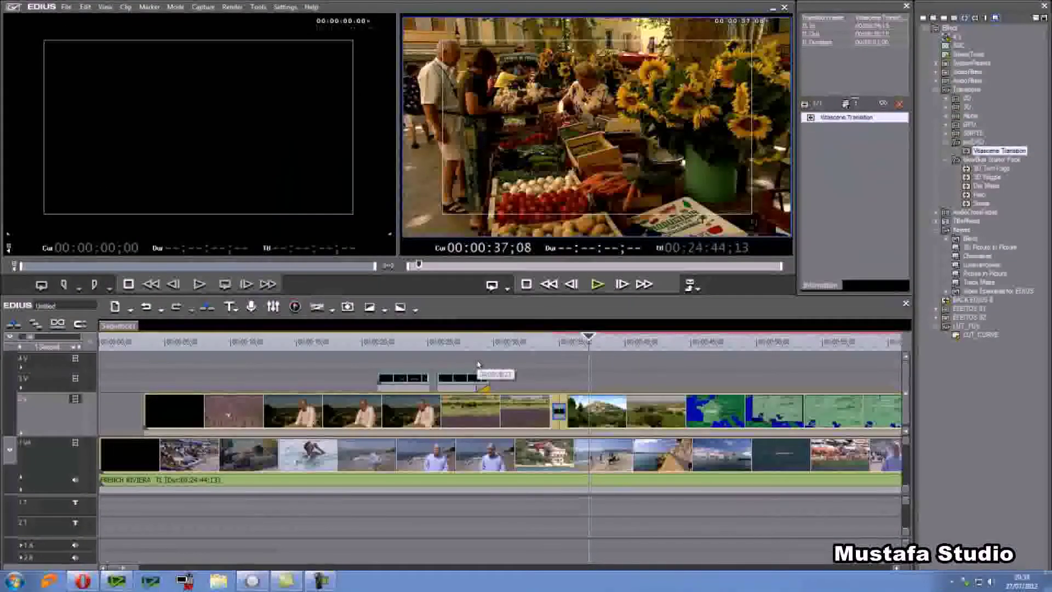
Switch back to EDIUS and change the project settings to the preset with a 720 x 486 frame size and 29.97 frame rate.
left_click(285, 7)
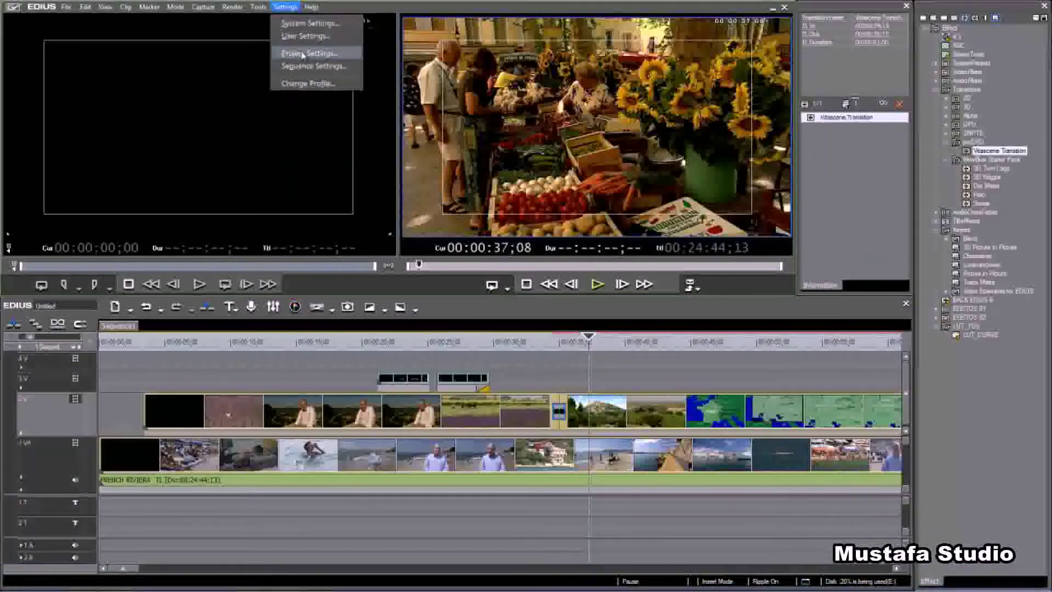
left_click(303, 53)
left_click(414, 334)
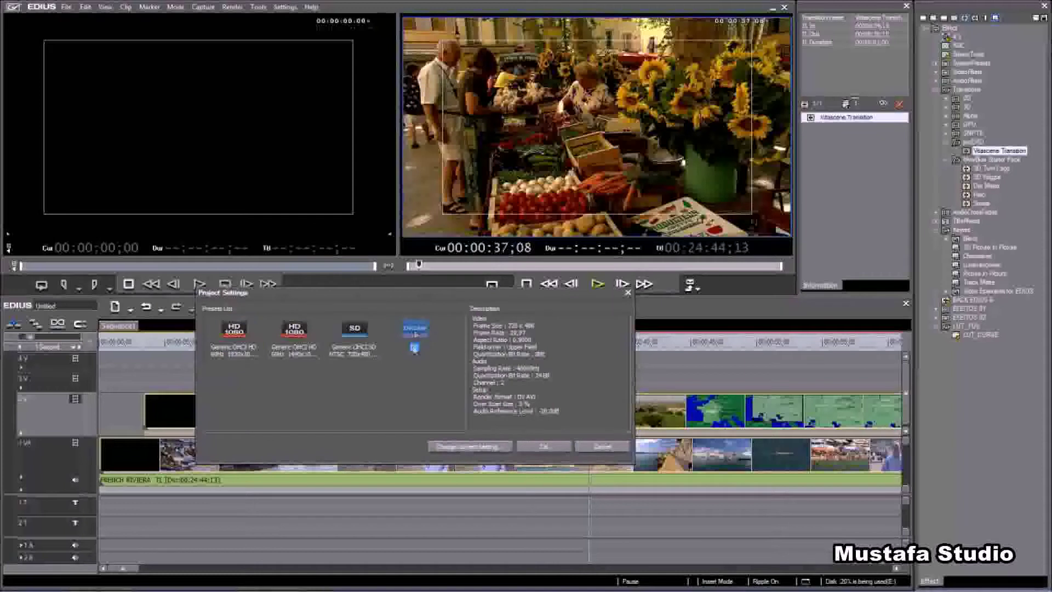
left_click(550, 449)
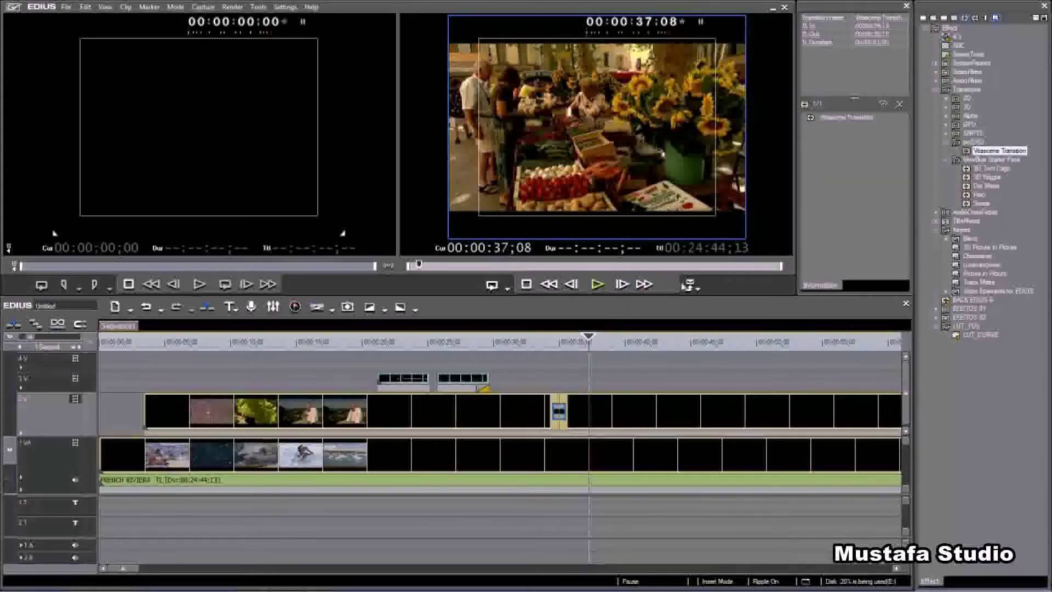
Open Burn to disc for the sequence and change the Title 1 label in the DVD title menu to MUSTAFA STUDIO.
left_click(692, 284)
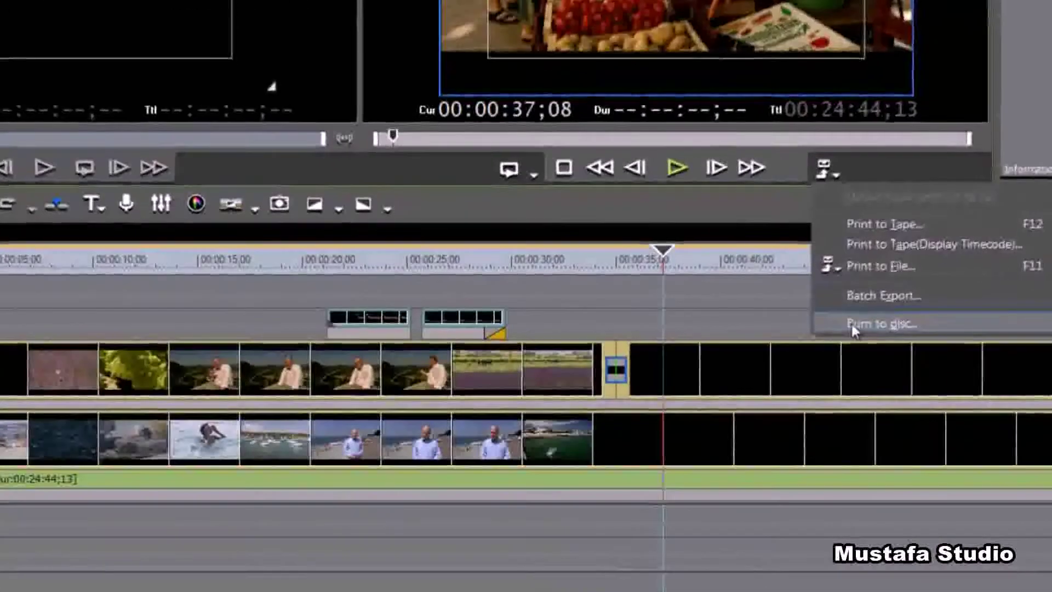
left_click(736, 371)
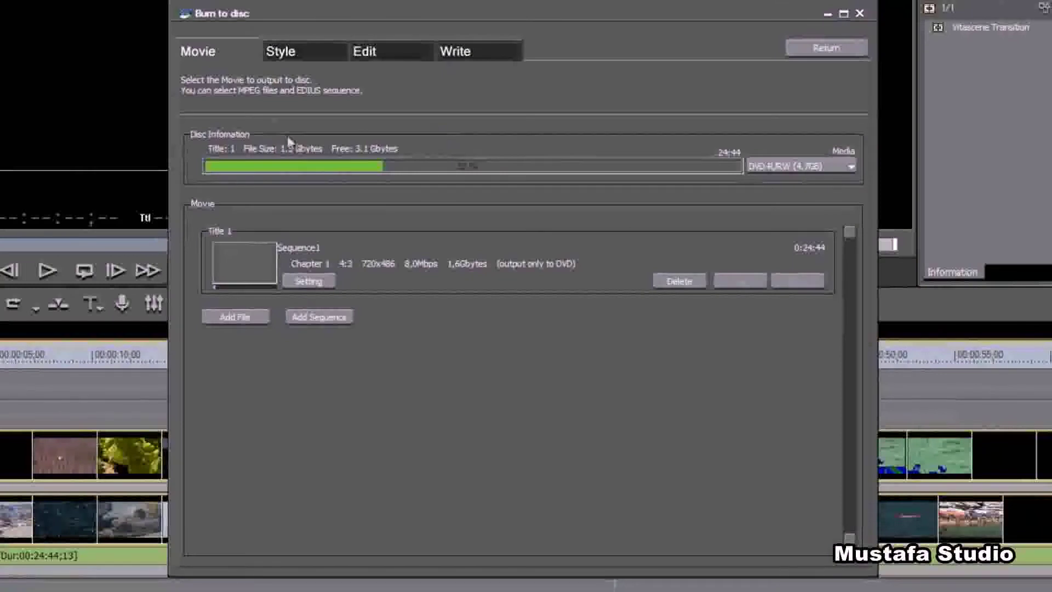
left_click(298, 51)
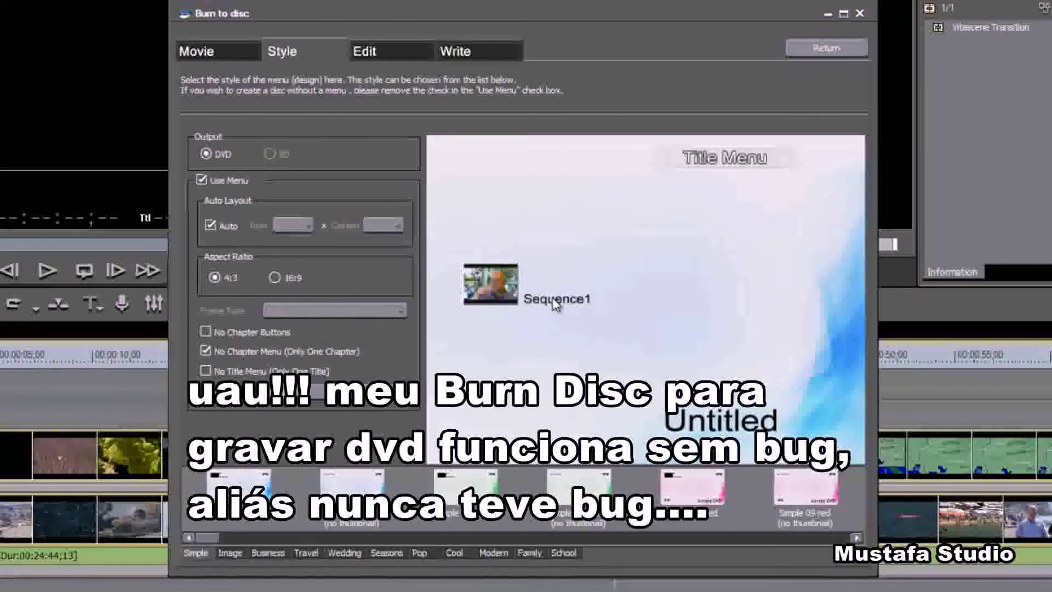
left_click(364, 52)
double_click(322, 315)
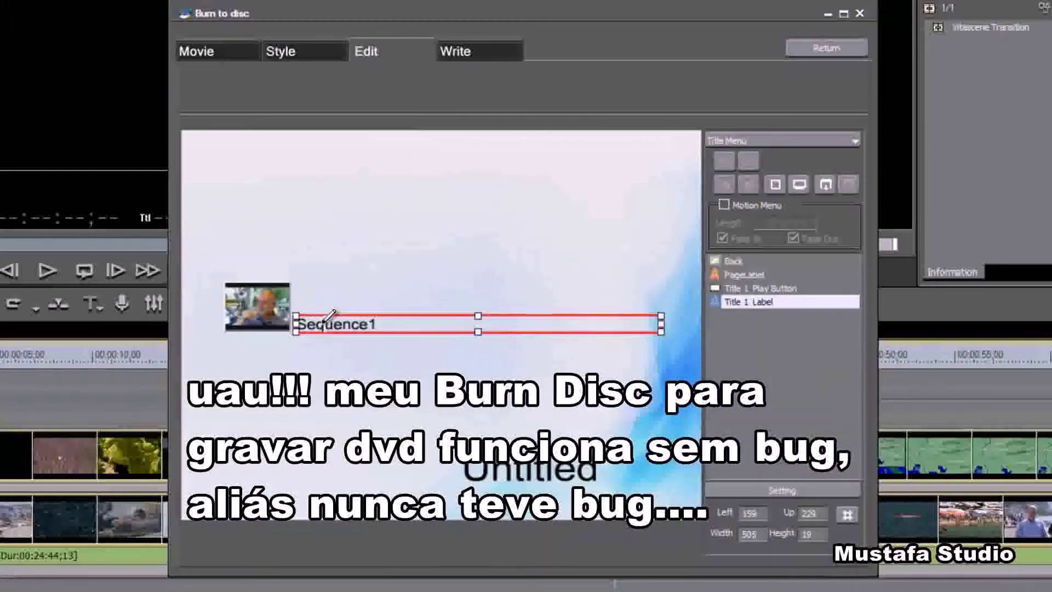
type("MUSTAFA STUDIO")
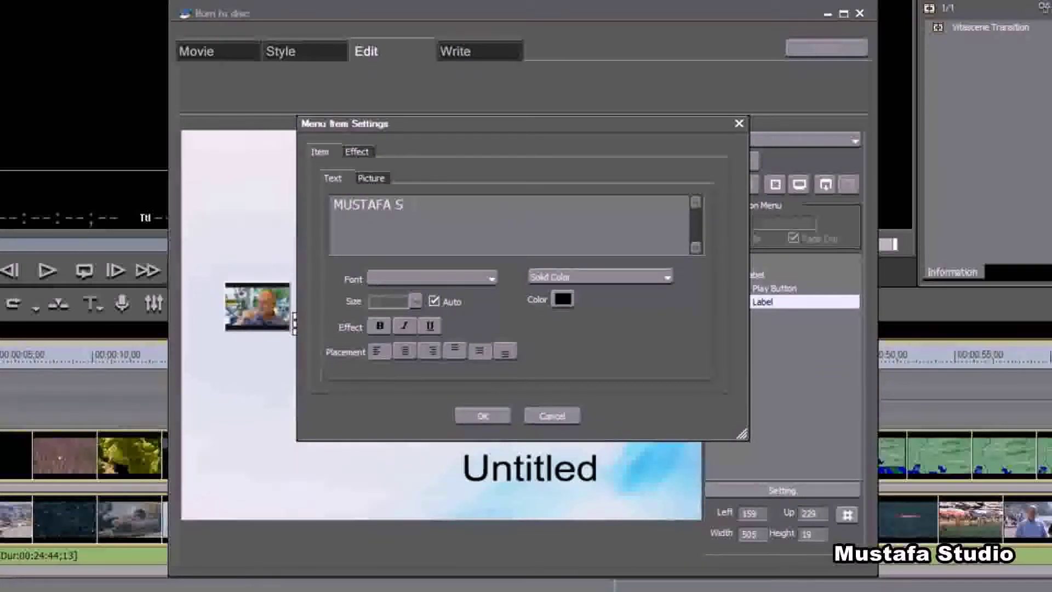
left_click(482, 415)
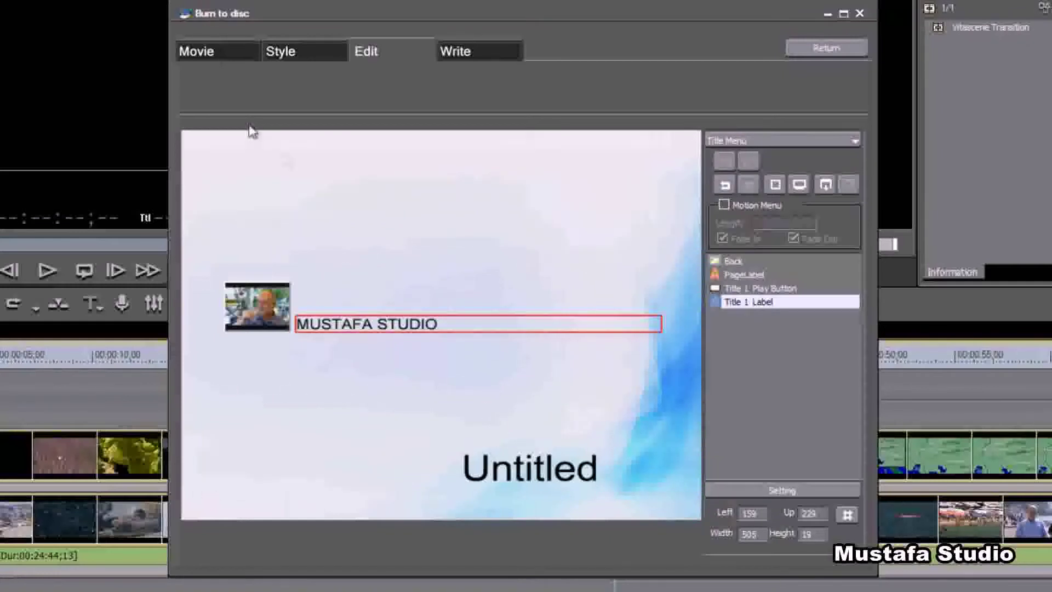
Try the Simple 09 green, Simple 09 red and some Wedding menu styles, ending on Wedding 03 (no thumbnail).
left_click(284, 52)
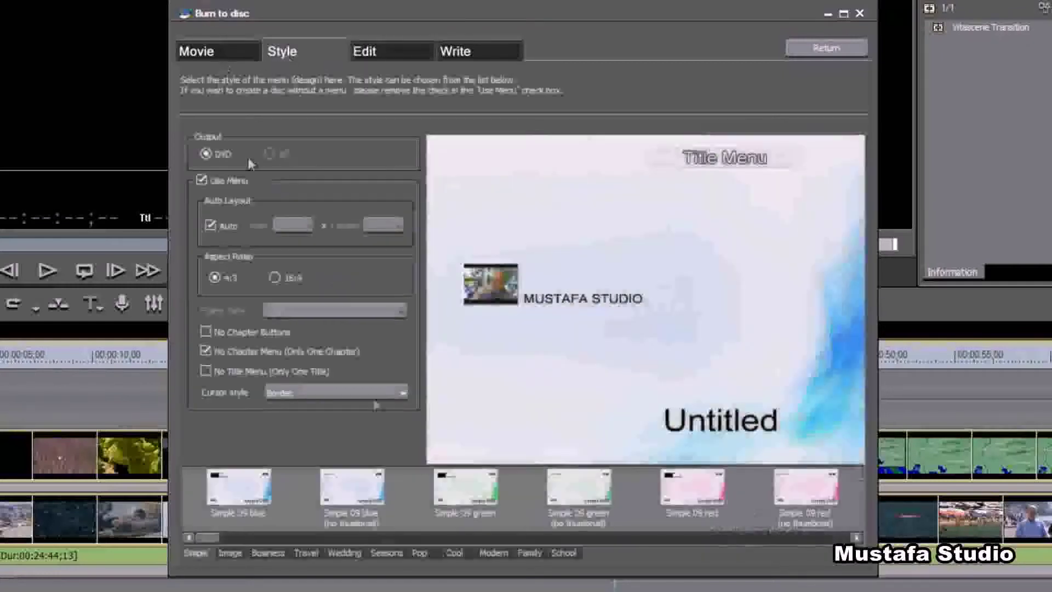
left_click(482, 504)
left_click(689, 497)
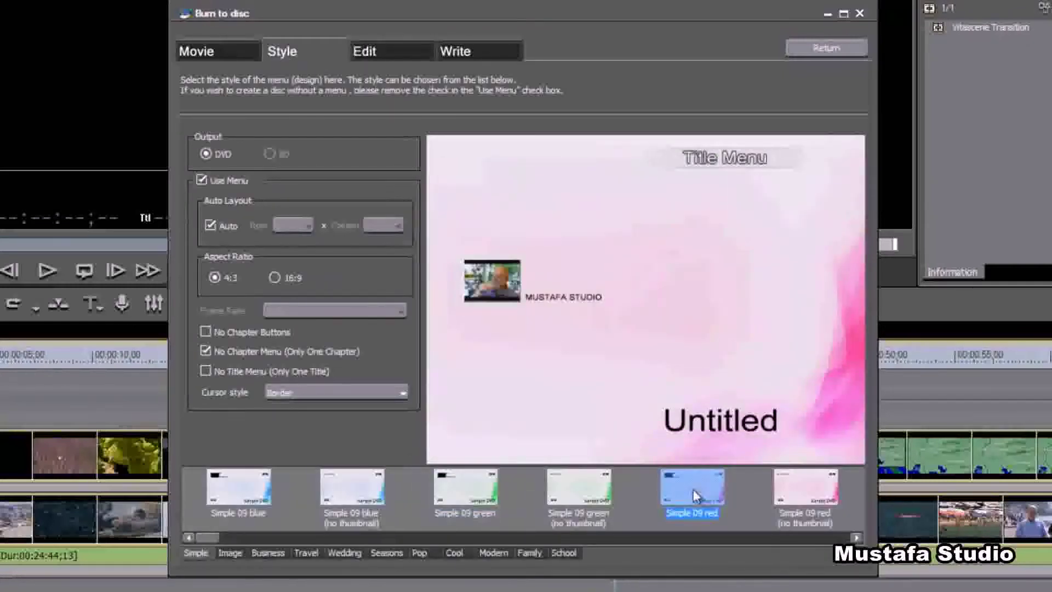
left_click(343, 554)
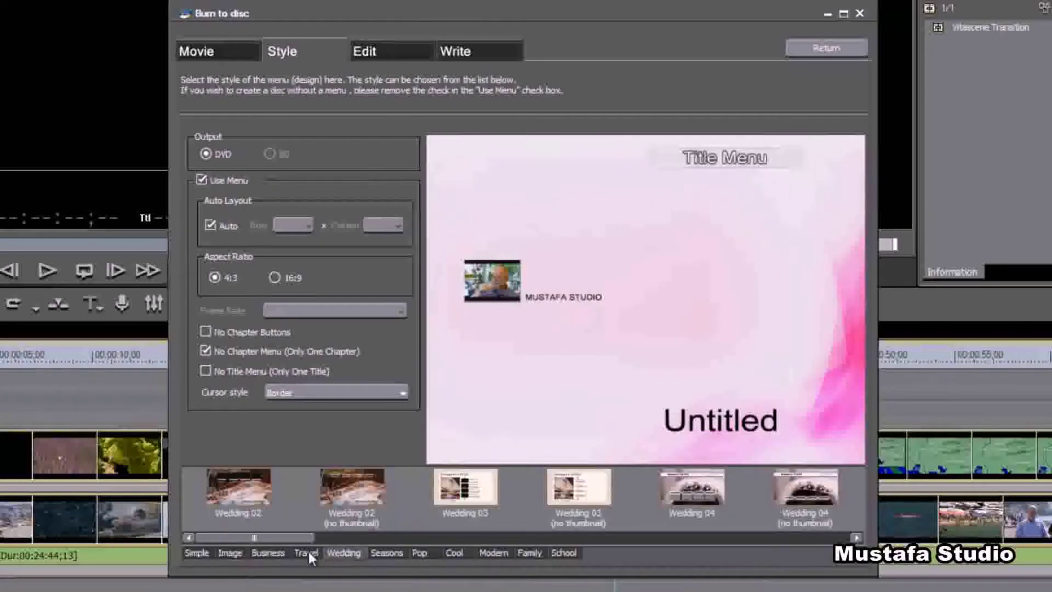
left_click(361, 493)
left_click(452, 469)
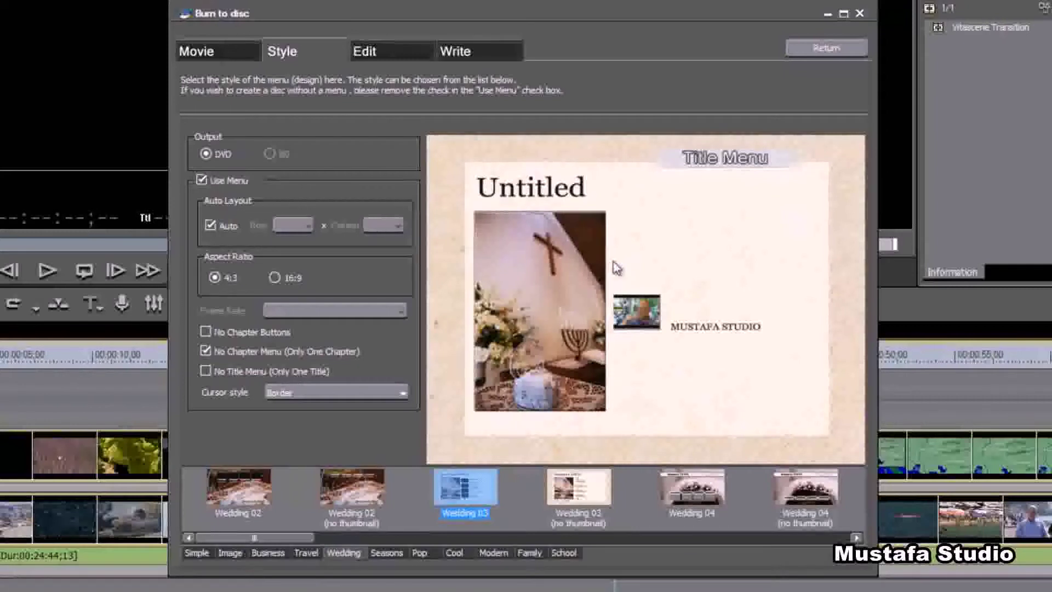
left_click(598, 481)
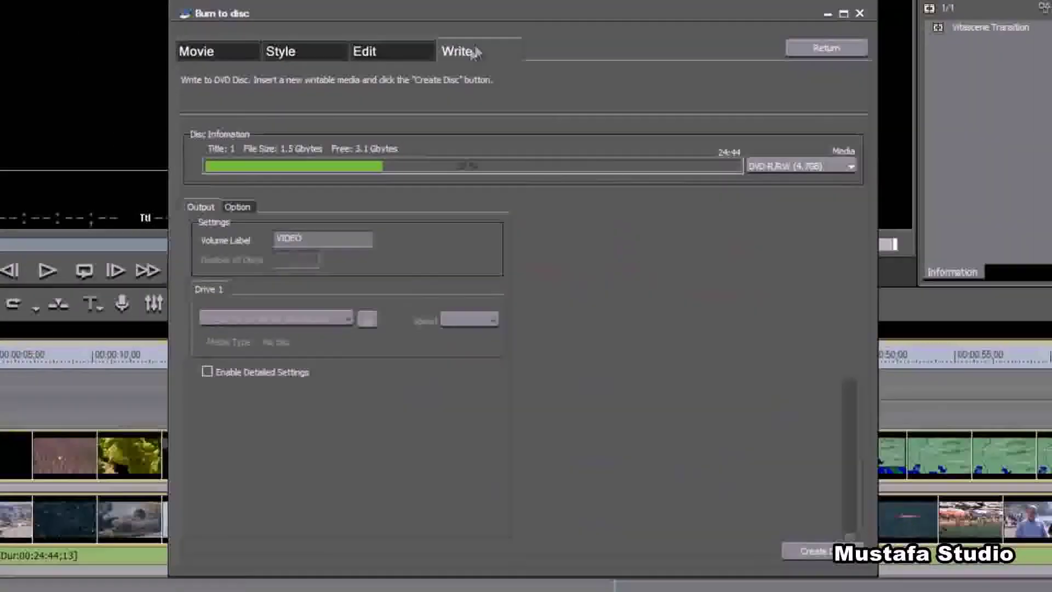
Enable the detailed write settings and start creating the DVD image with the existing Temp work folder.
left_click(208, 372)
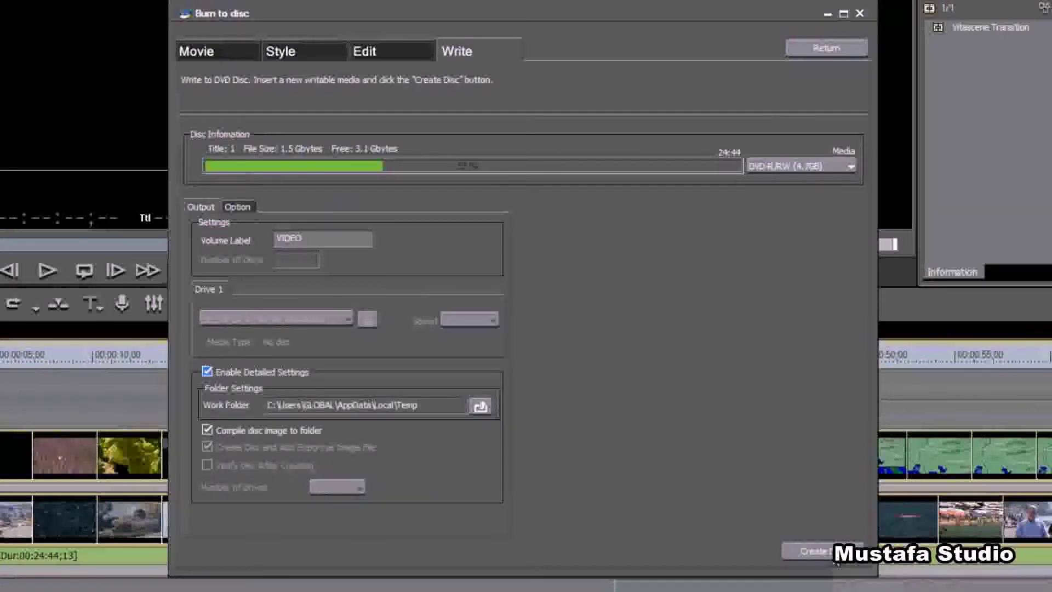
left_click(816, 550)
left_click(491, 312)
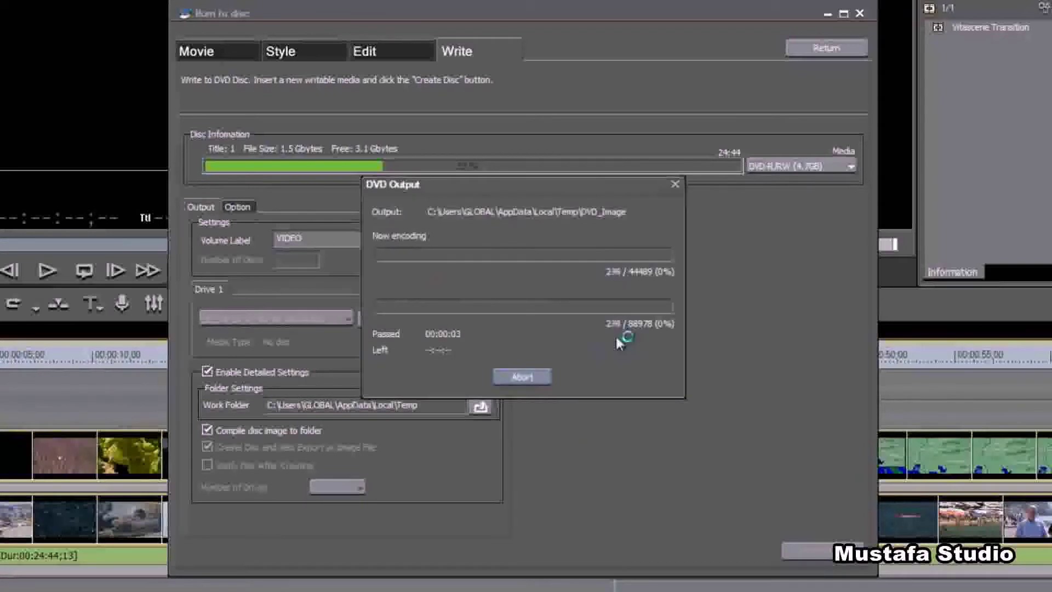
Abort the DVD output to the Temp folder and dismiss the cancellation notice.
left_click(539, 375)
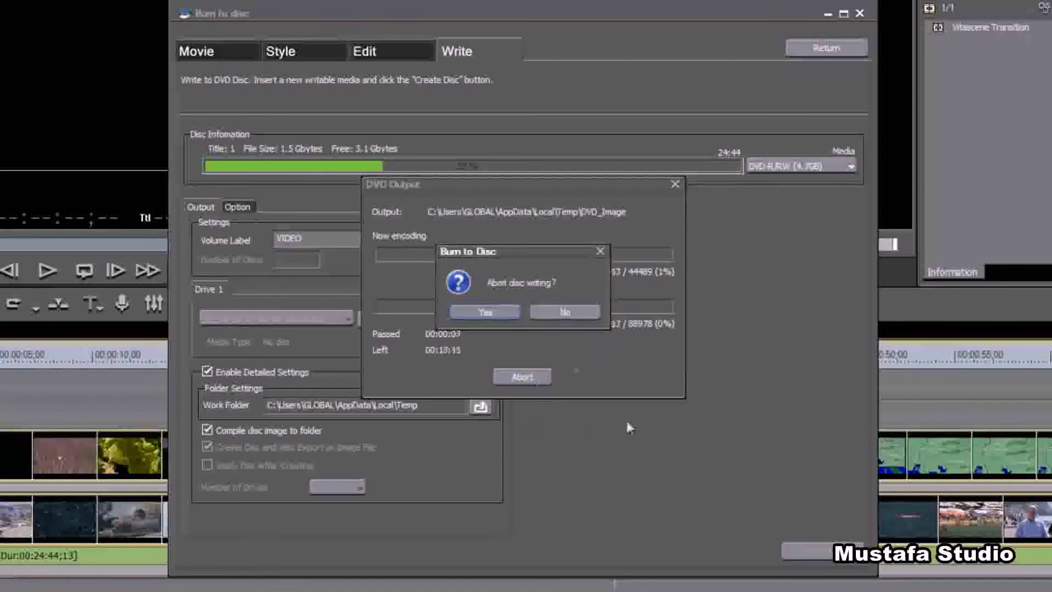
left_click(486, 313)
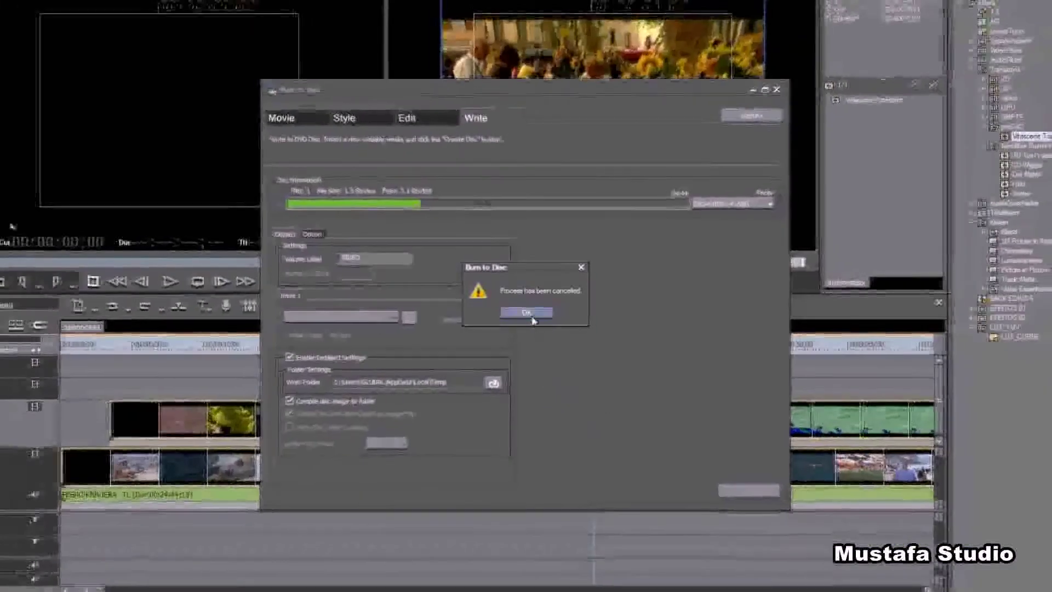
left_click(533, 317)
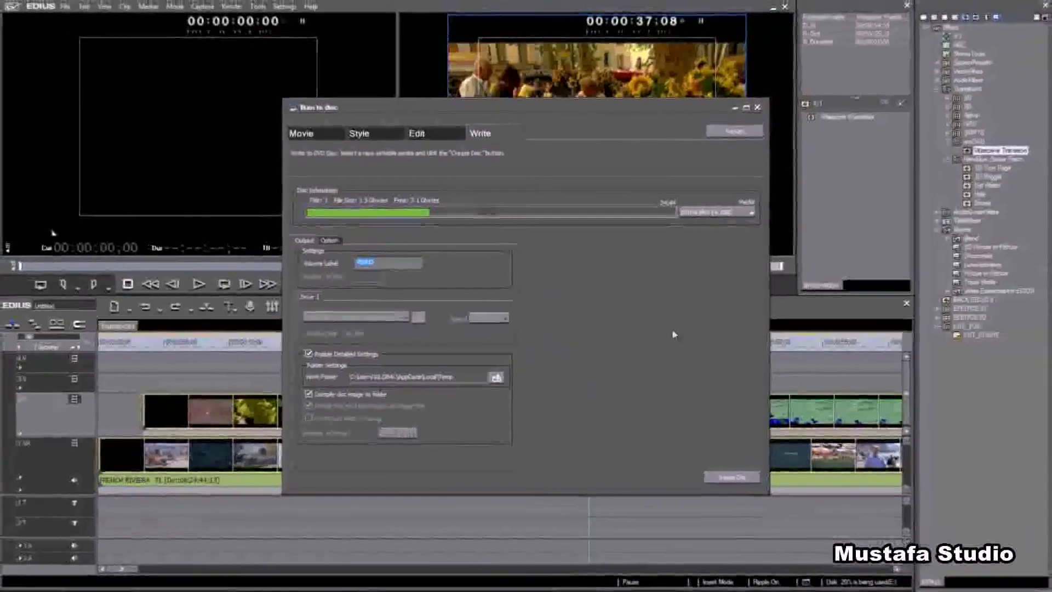
Change the disc image's work folder to the root of drive E.
left_click(495, 378)
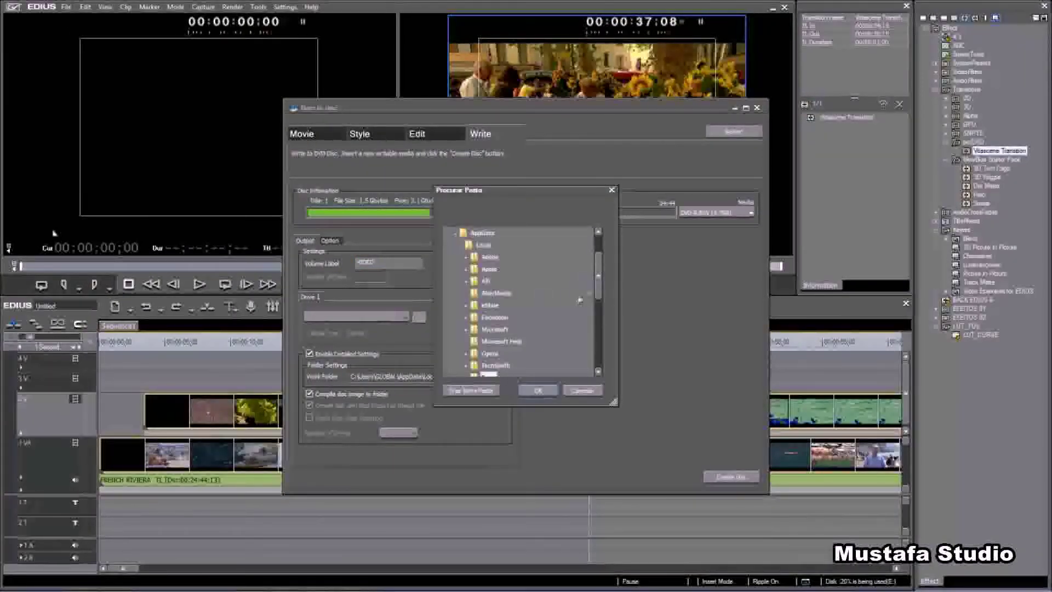
left_click_drag(599, 280, 599, 293)
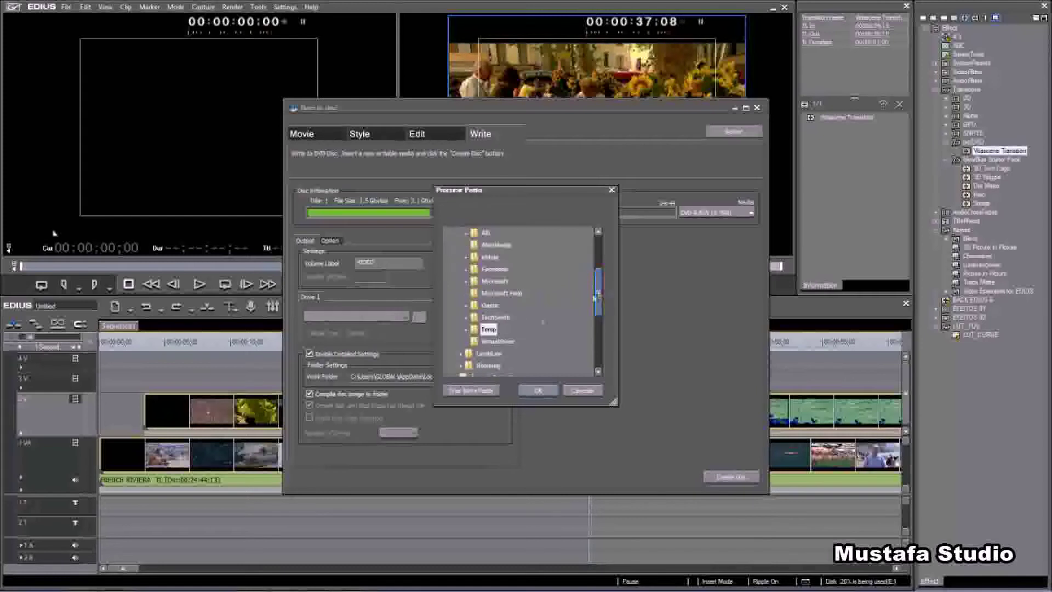
right_click(490, 331)
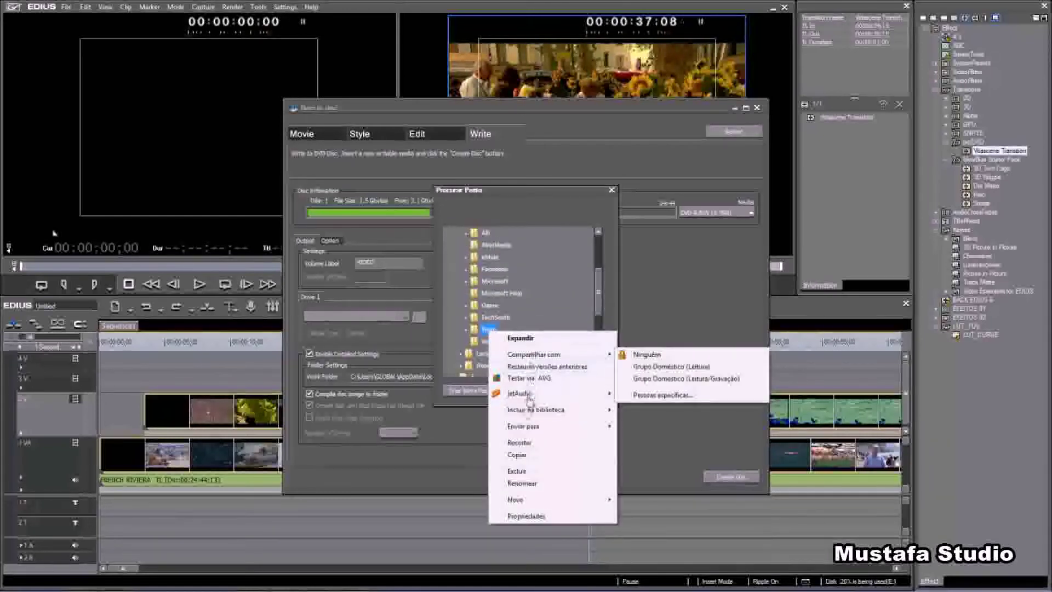
mouse_move(525, 418)
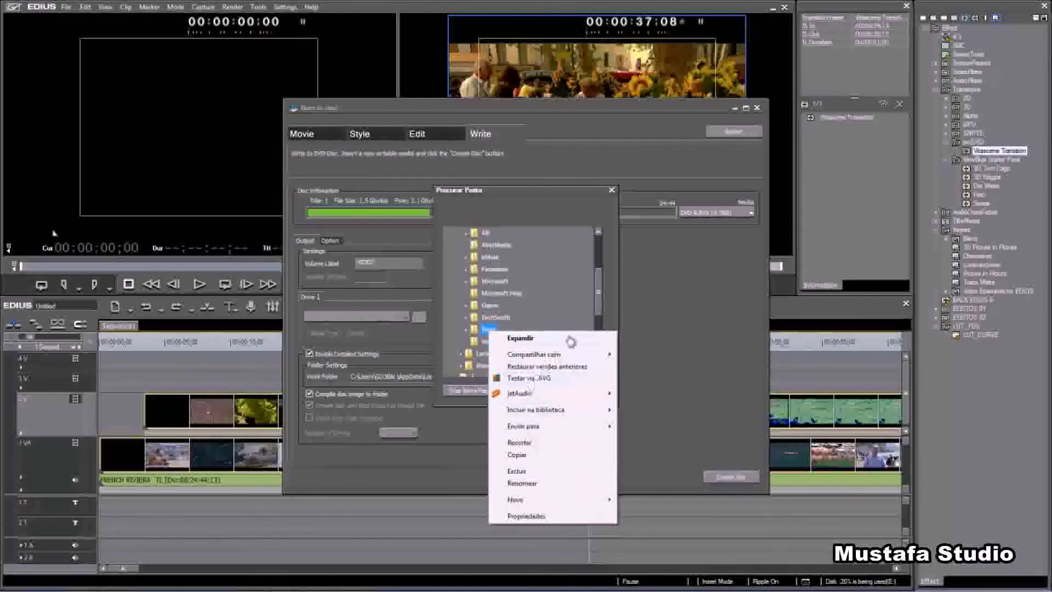
left_click(520, 338)
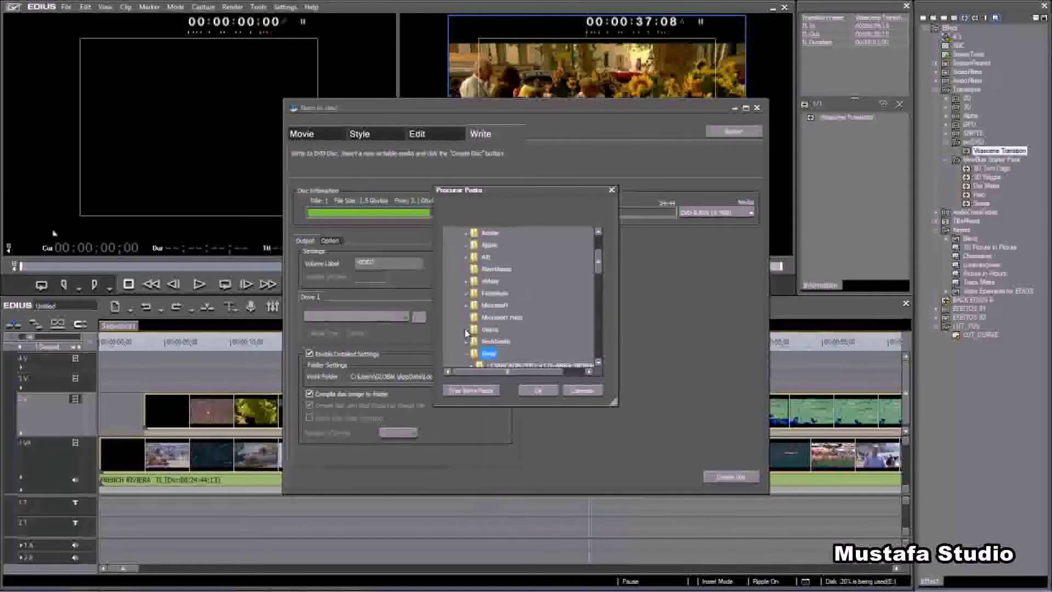
scroll(564, 361, "down", 10)
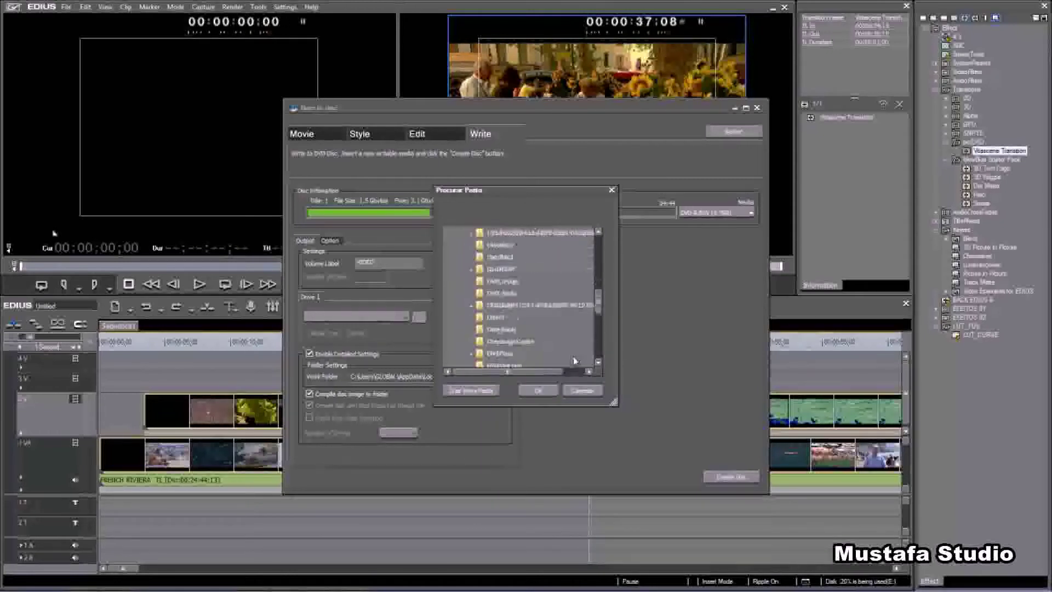
scroll(574, 362, "down", 15)
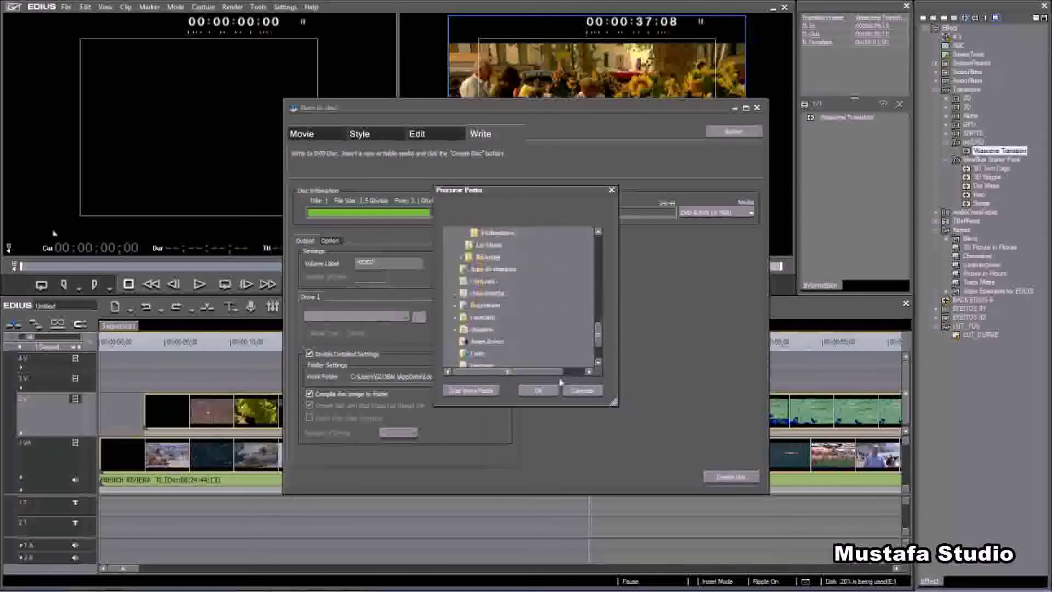
left_click(480, 342)
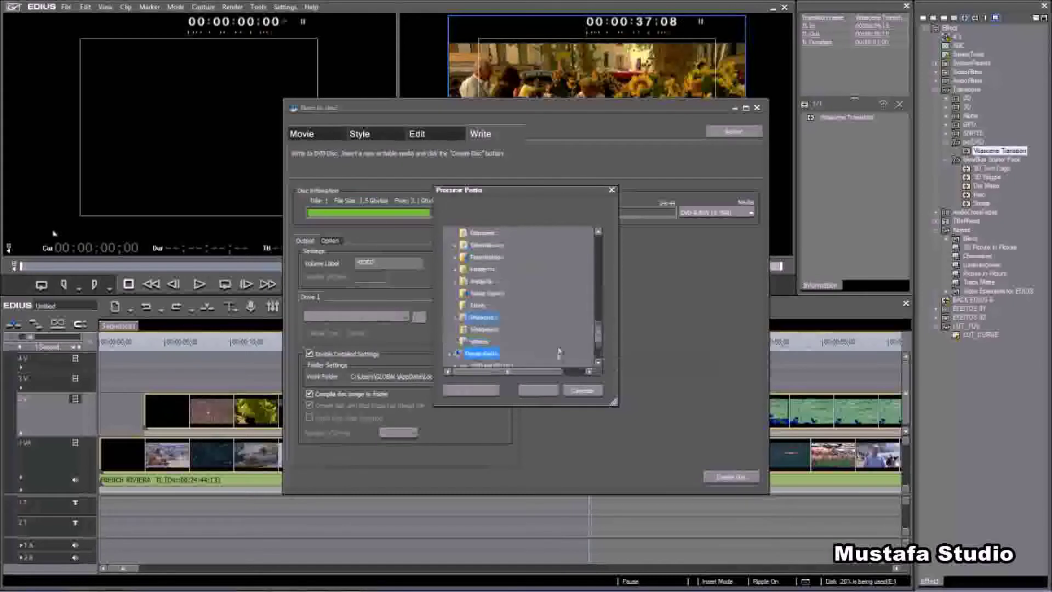
left_click(487, 296)
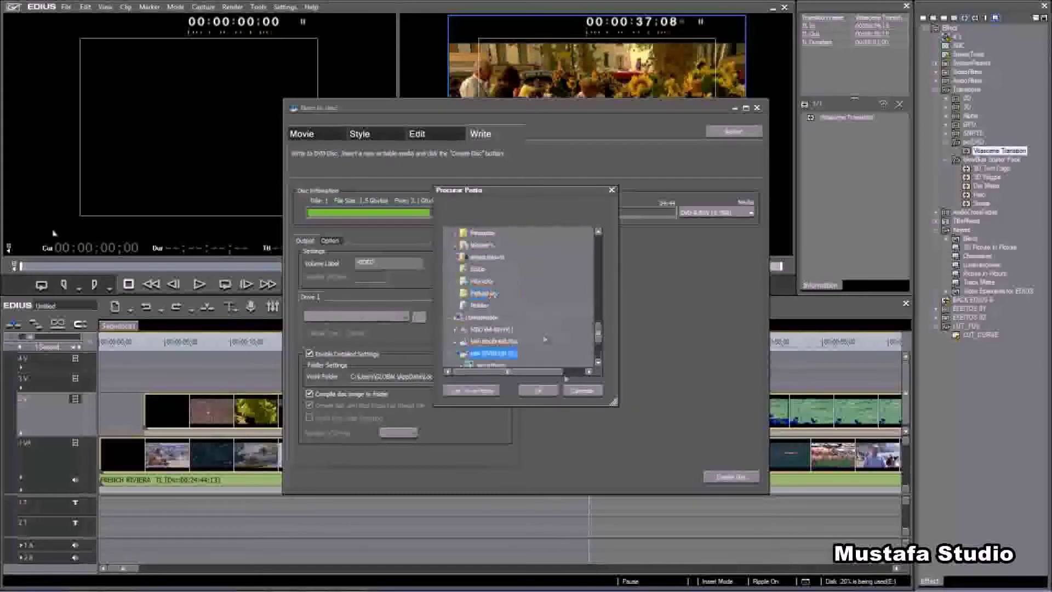
left_click(542, 393)
Start creating the DVD image on drive E and inspect that drive's folders in Windows Explorer.
left_click(728, 477)
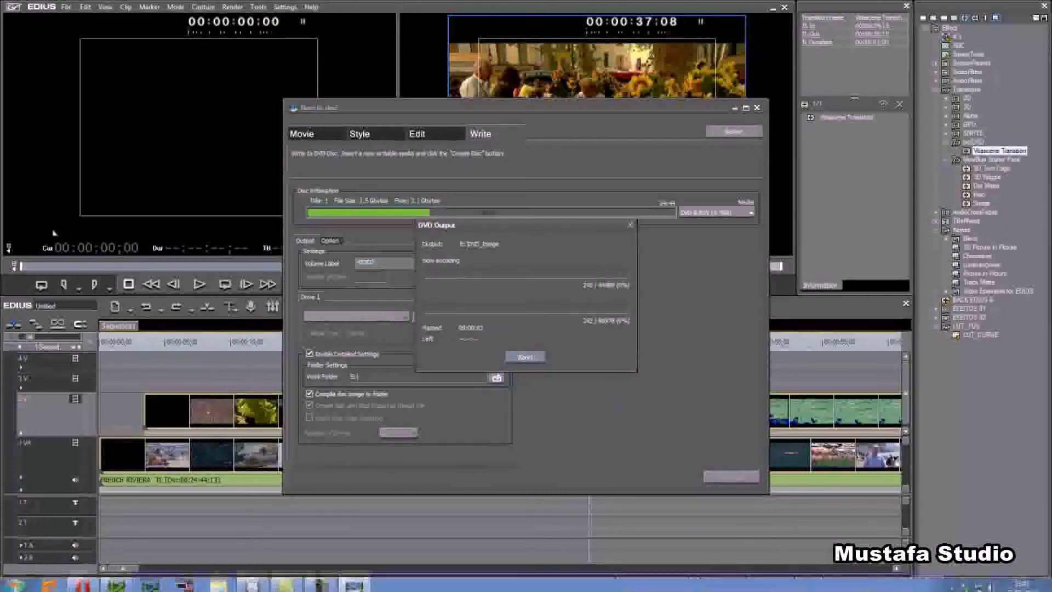
mouse_move(189, 585)
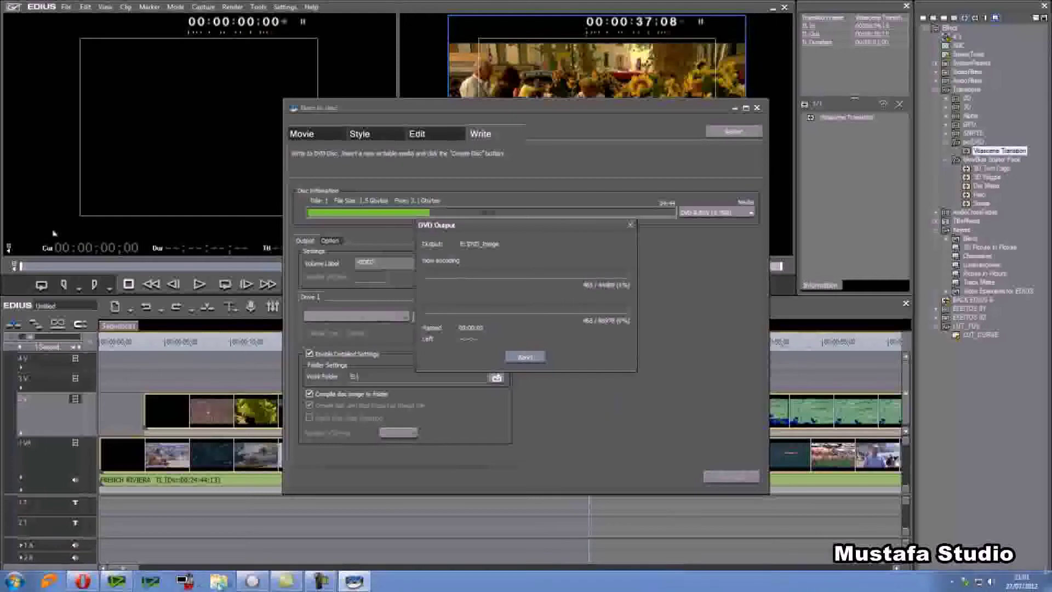
left_click(219, 581)
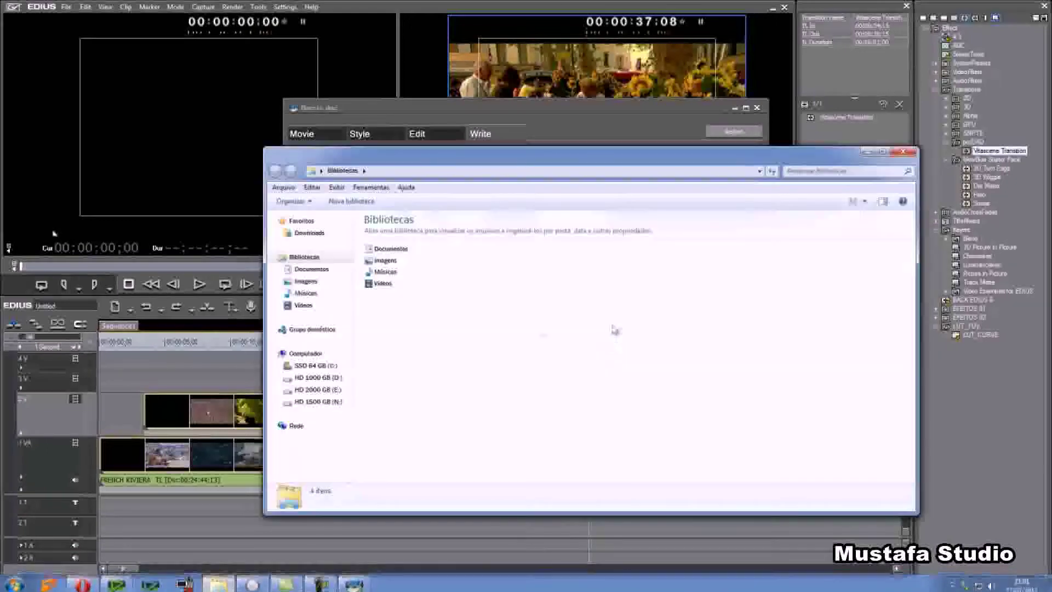
left_click(328, 390)
mouse_move(474, 164)
left_mouse_down()
mouse_move(813, 152)
mouse_move(844, 108)
left_mouse_up()
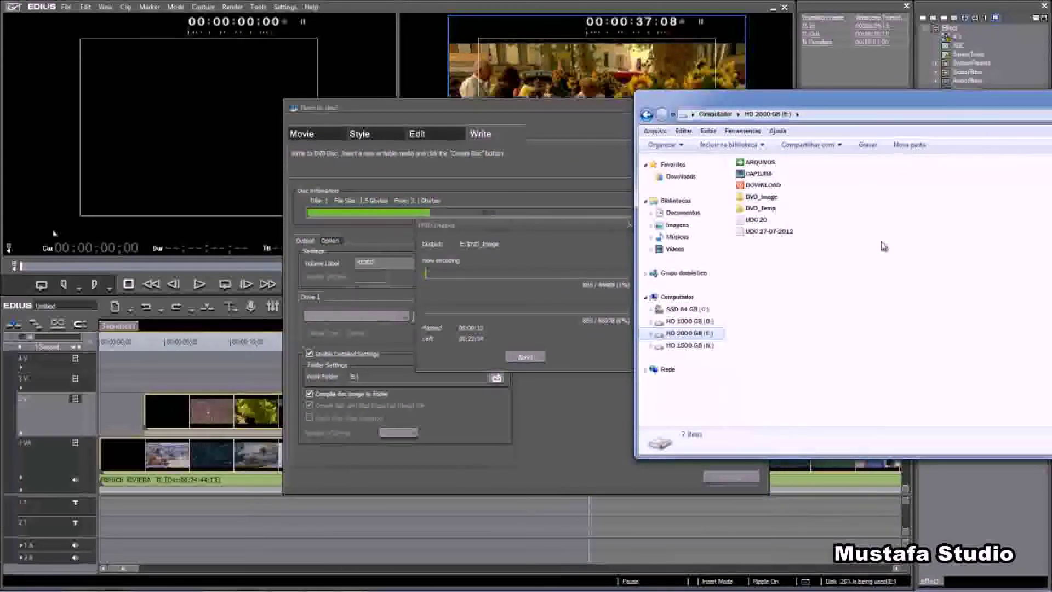
Return to EDIUS, abort the DVD output and close Burn to disc.
left_click(585, 359)
left_click(530, 359)
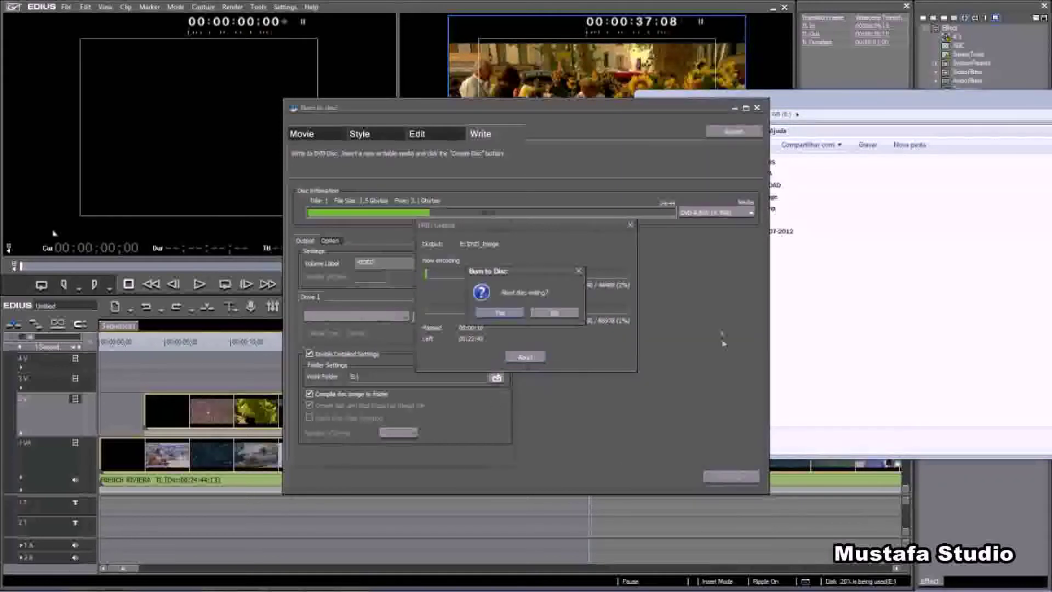
left_click(500, 313)
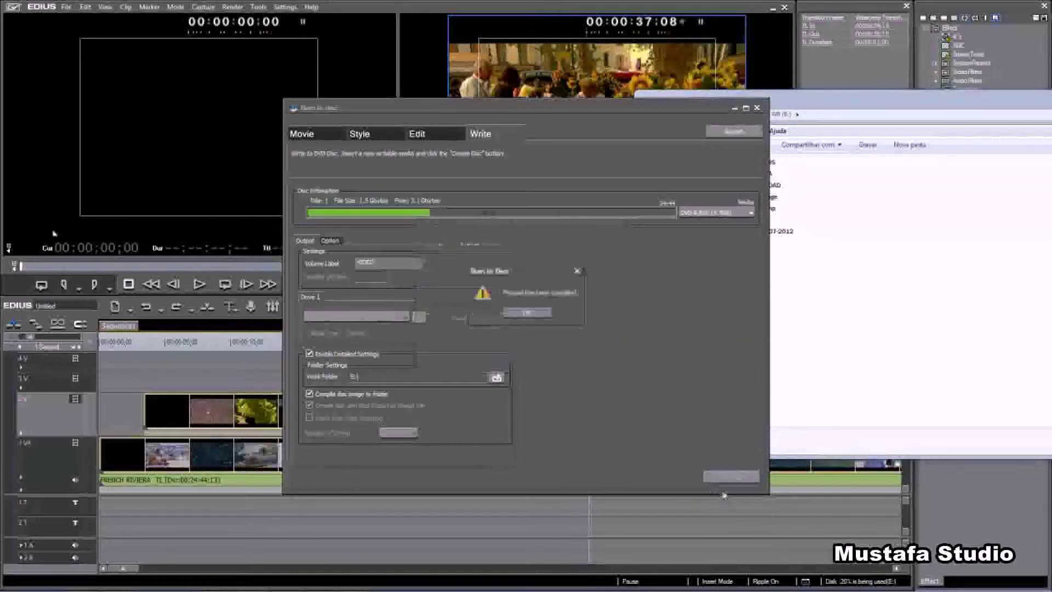
left_click(527, 314)
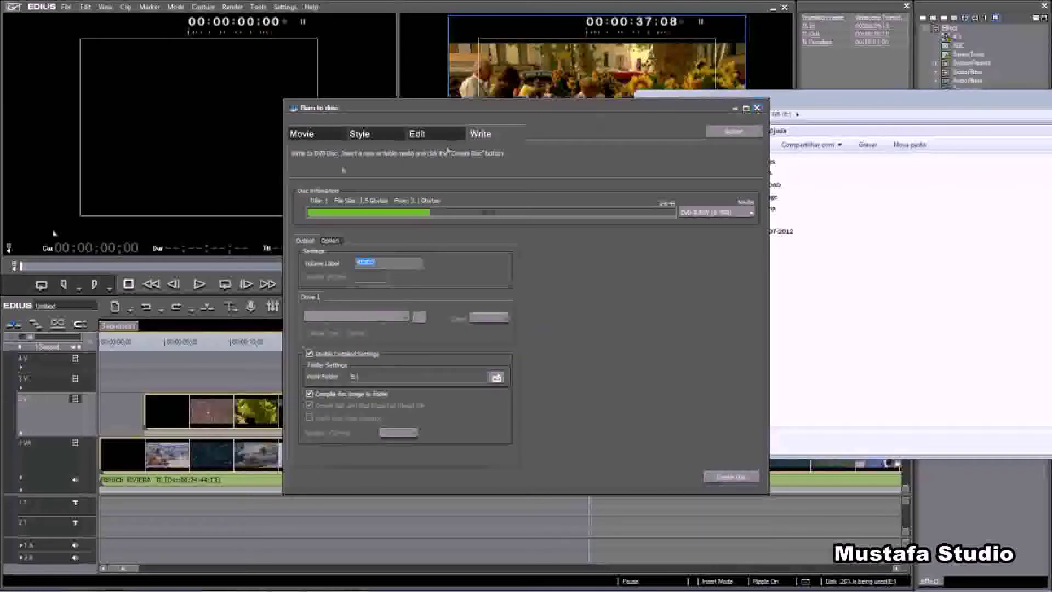
left_click(757, 107)
left_click(528, 313)
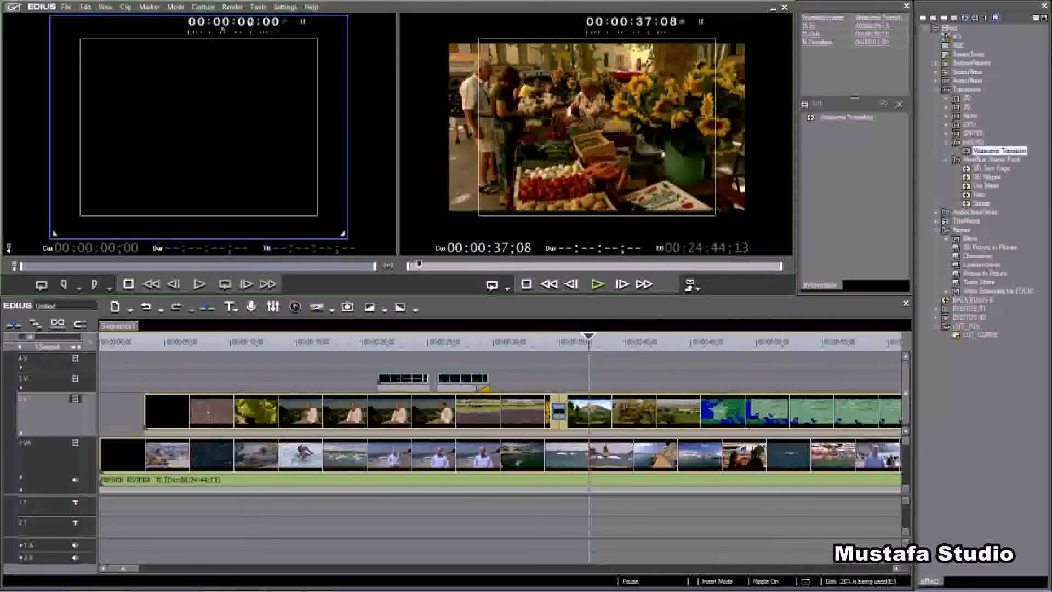
Change the project settings to the Generic OHCI HD 60Hz preset with a 1920 x 1080 frame size.
left_click(294, 8)
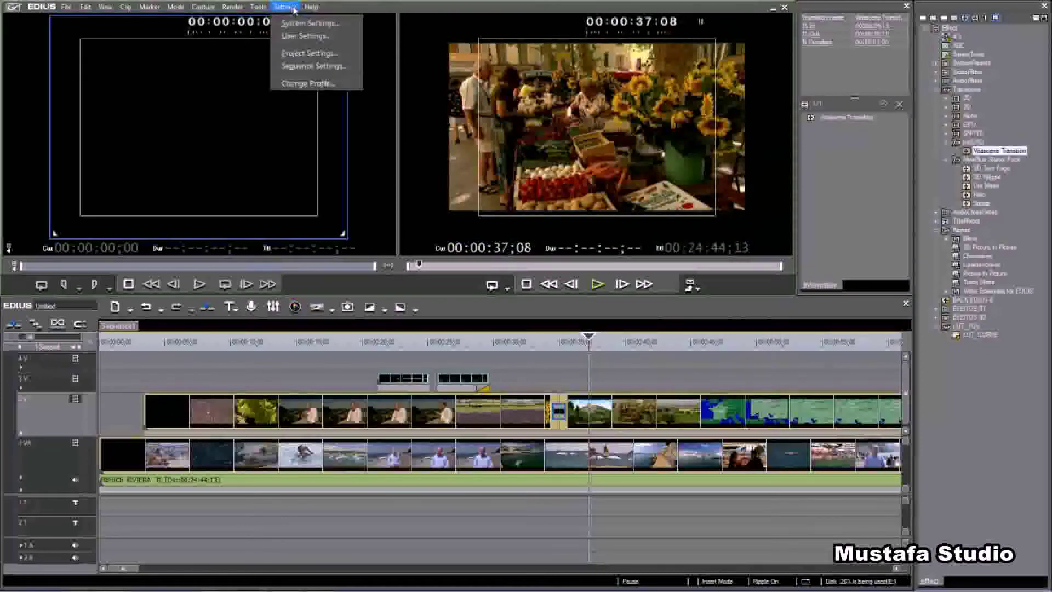
left_click(298, 53)
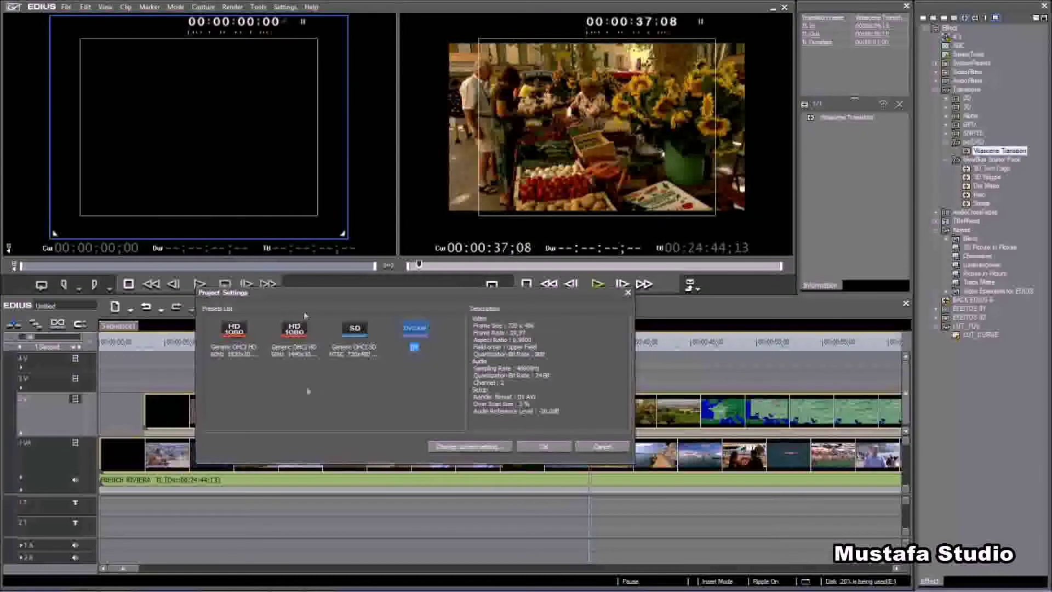
left_click(238, 339)
left_click(542, 447)
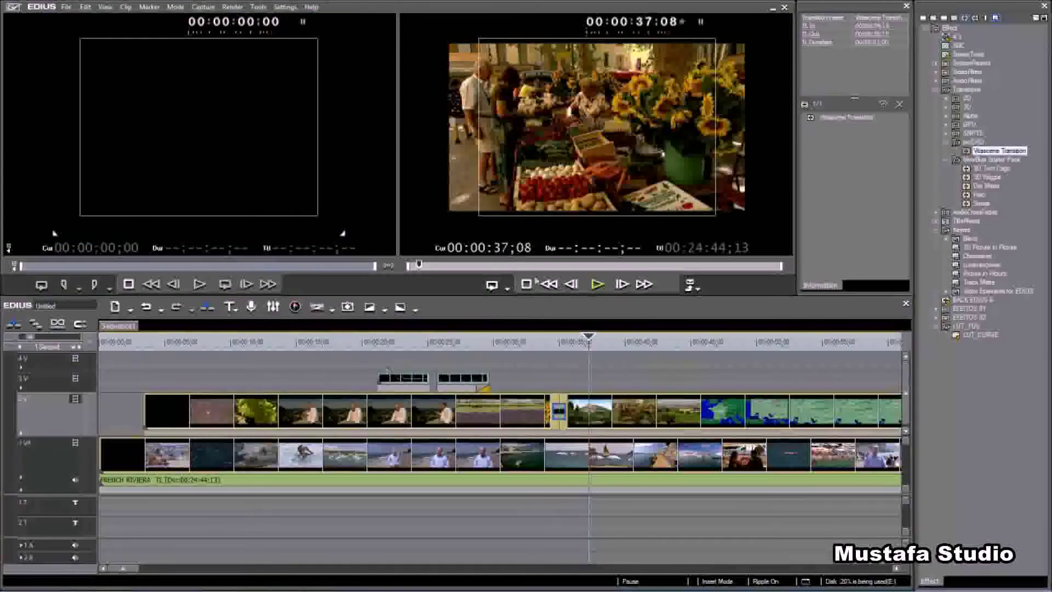
Set the field order of the current HD project settings to Upper Field.
left_click(284, 6)
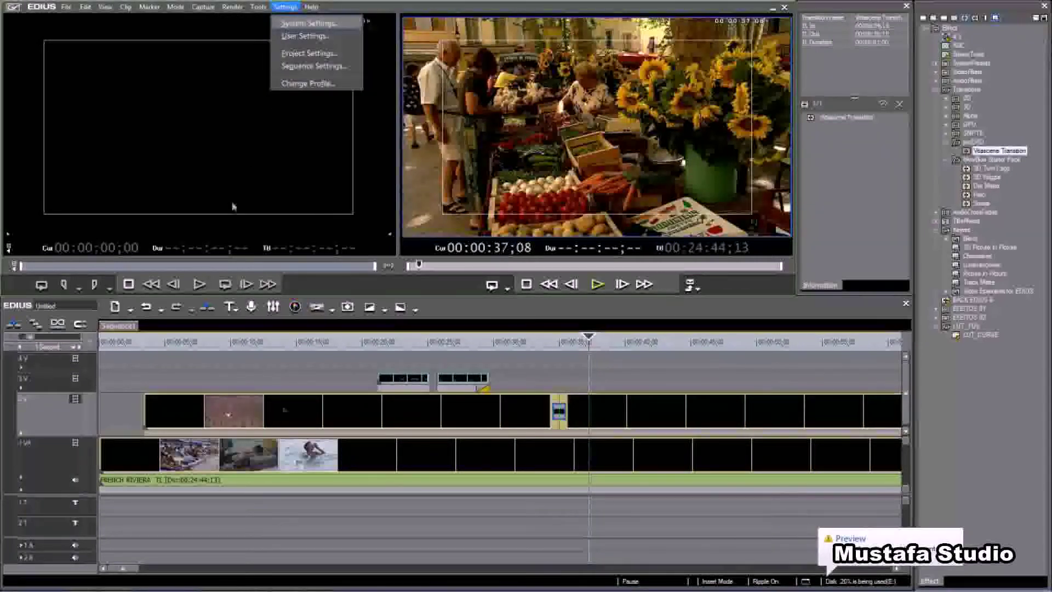
left_click(308, 54)
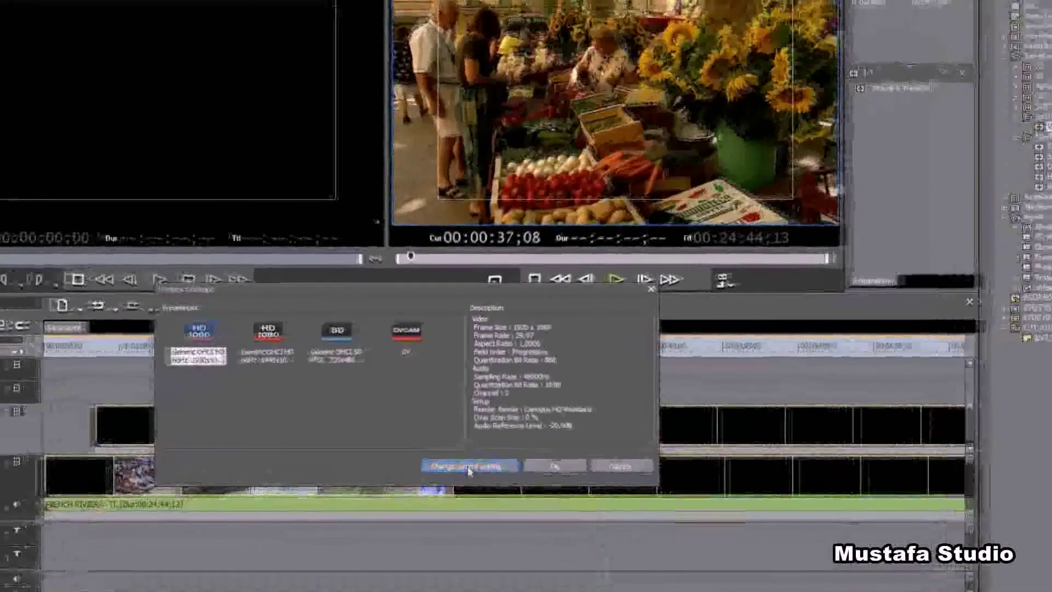
left_click(468, 467)
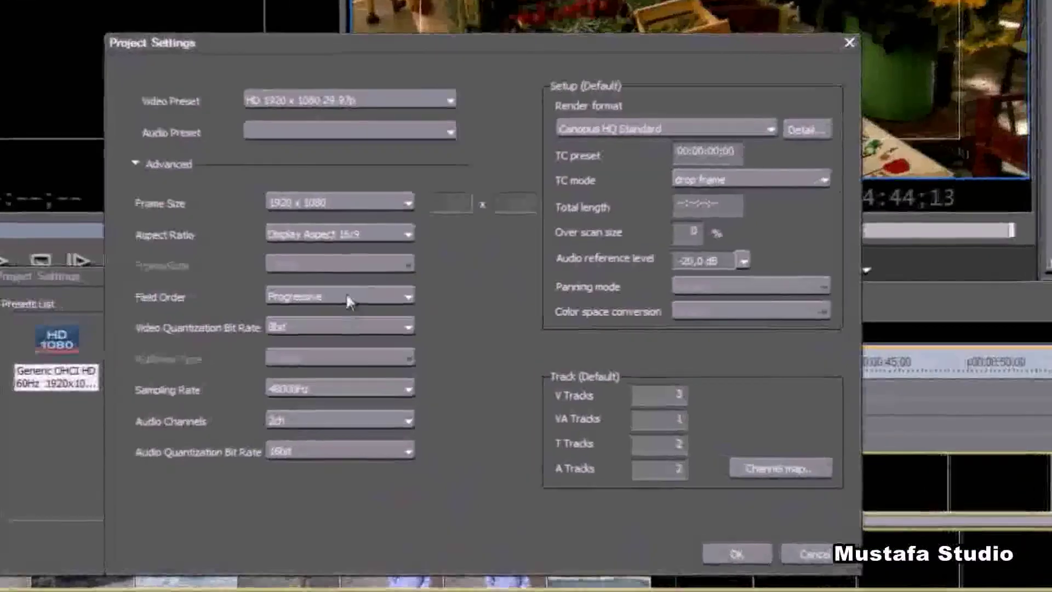
left_click(346, 296)
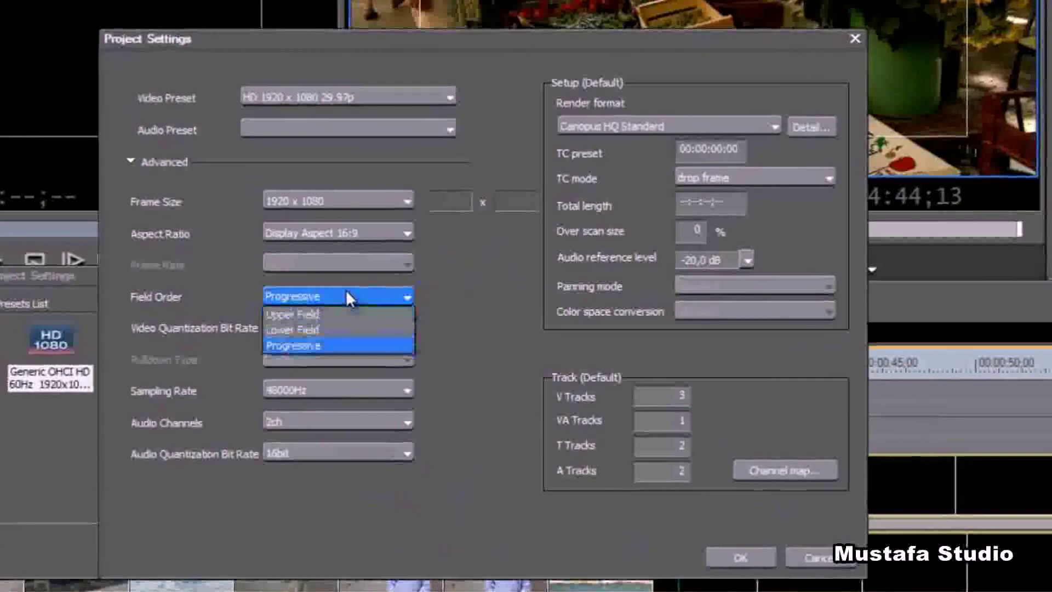
left_click(326, 314)
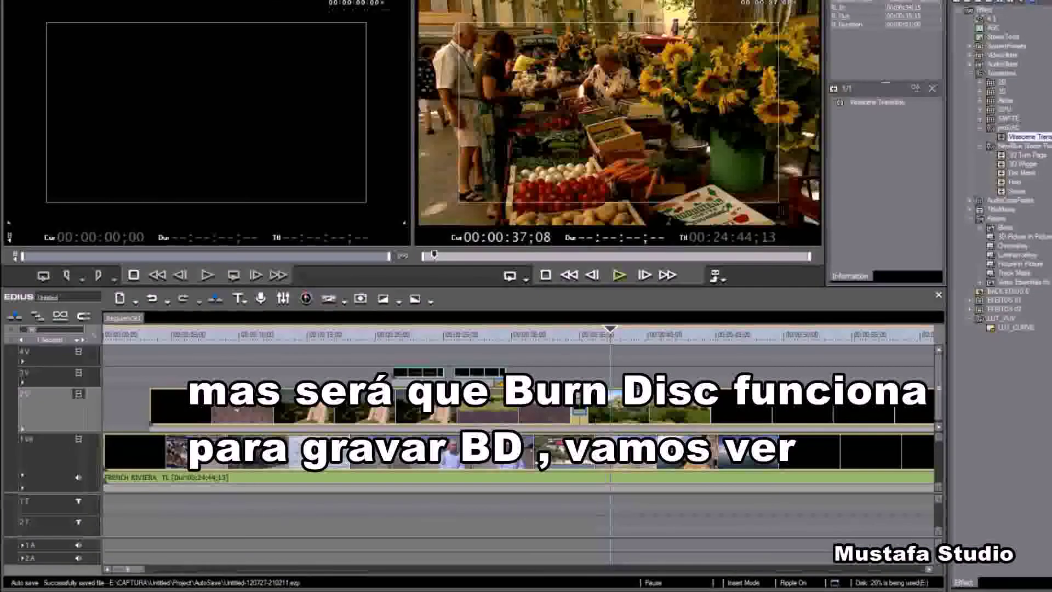
Open Burn to disc for the HD project and display the title settings of Sequence1.
left_click(717, 275)
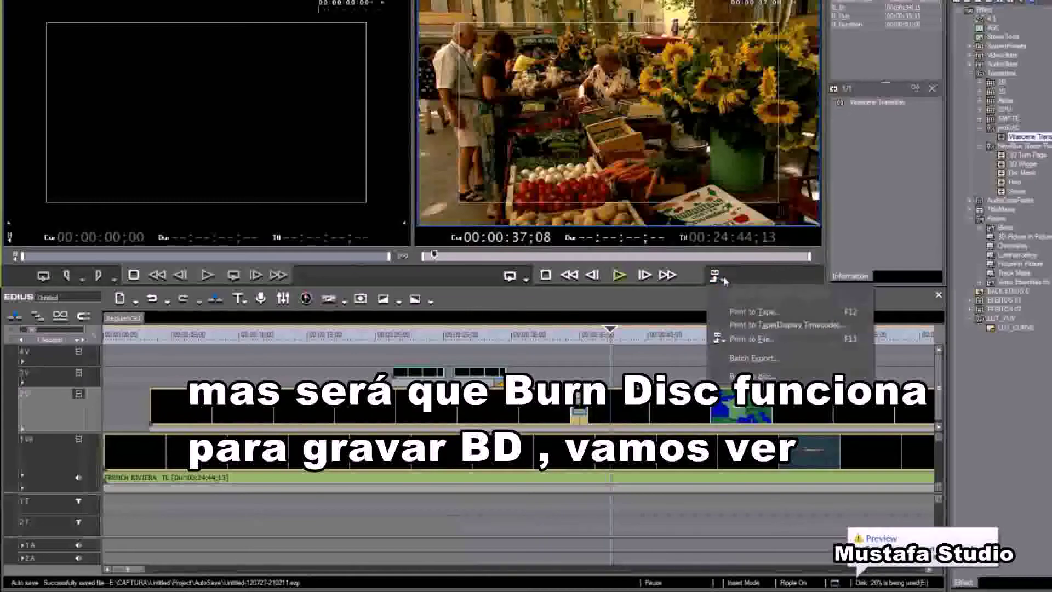
left_click(745, 376)
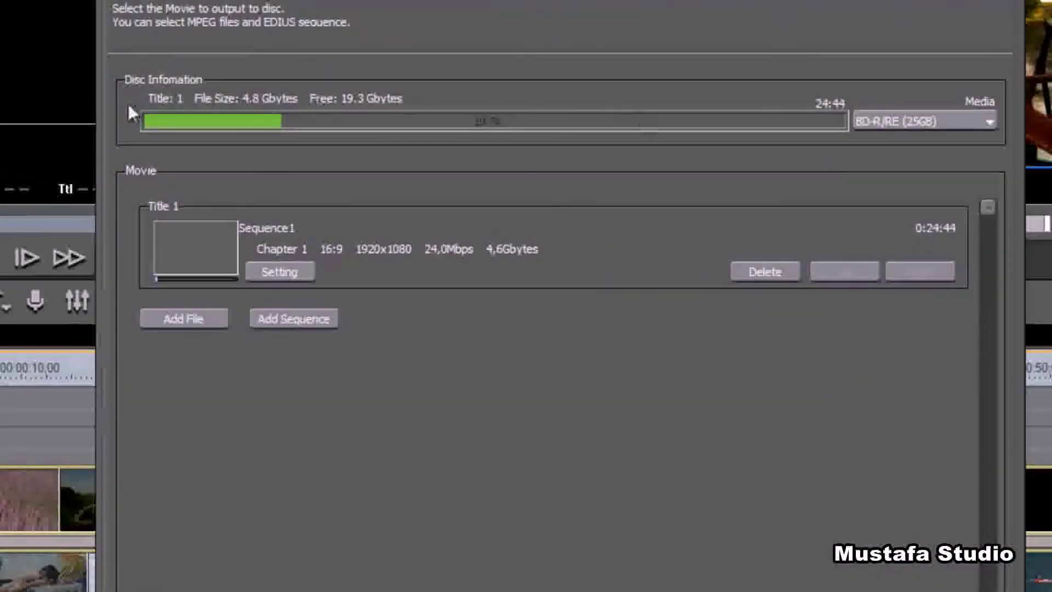
left_click(284, 273)
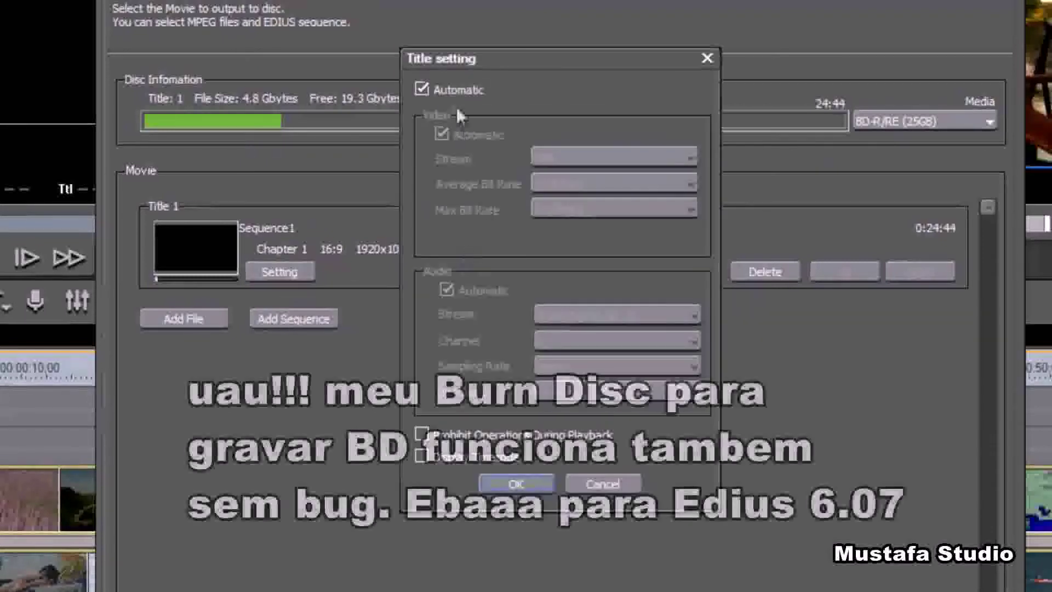
Turn off the automatic title and video settings to examine the average bit rate options, and restore both automatic settings.
left_click(421, 89)
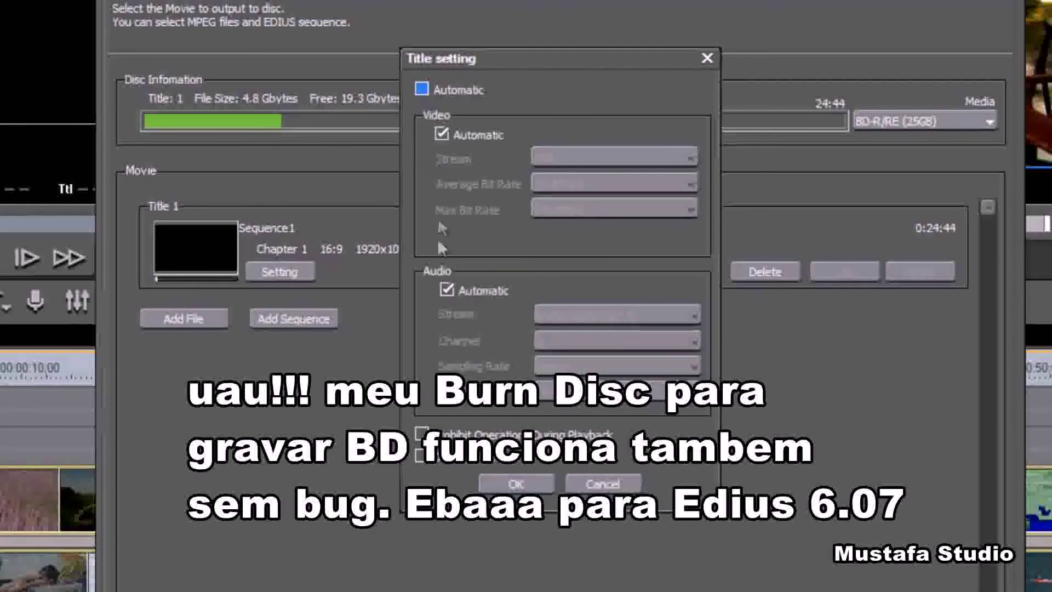
left_click(442, 133)
left_click(618, 186)
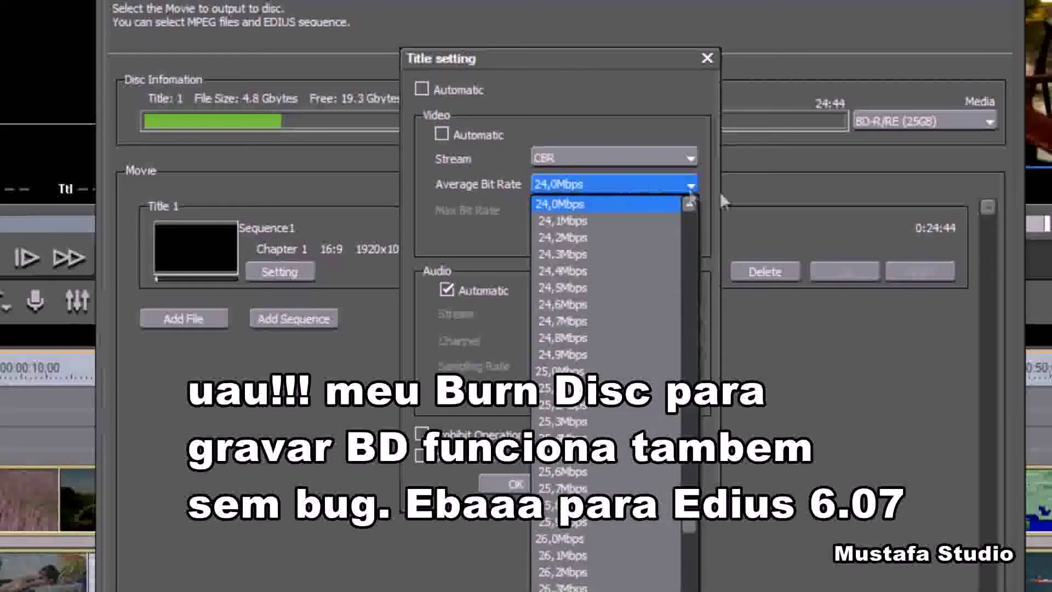
left_click_drag(689, 525, 699, 173)
left_click(634, 68)
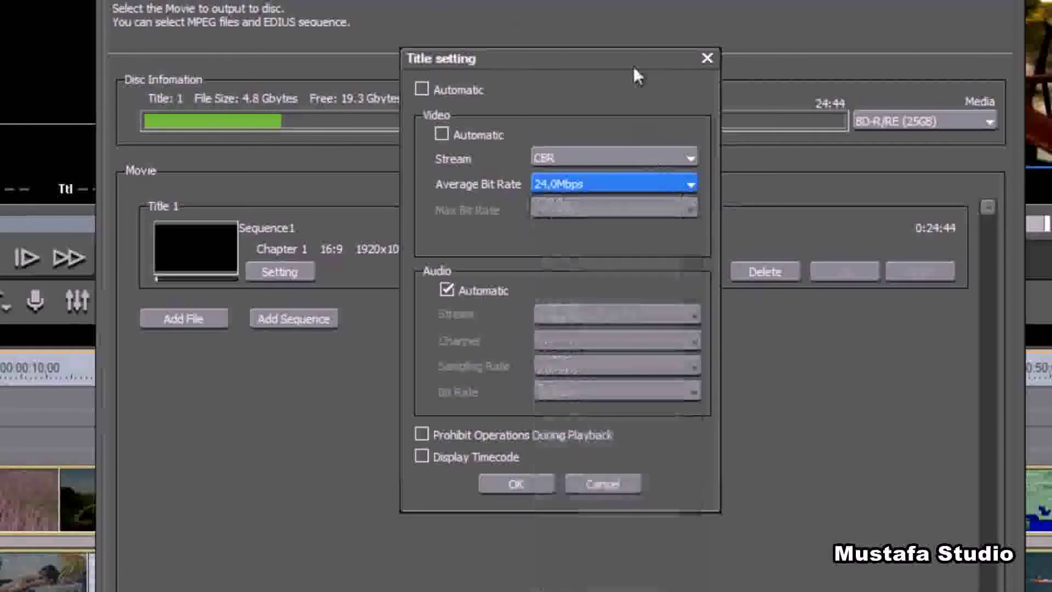
left_click(442, 135)
left_click(422, 87)
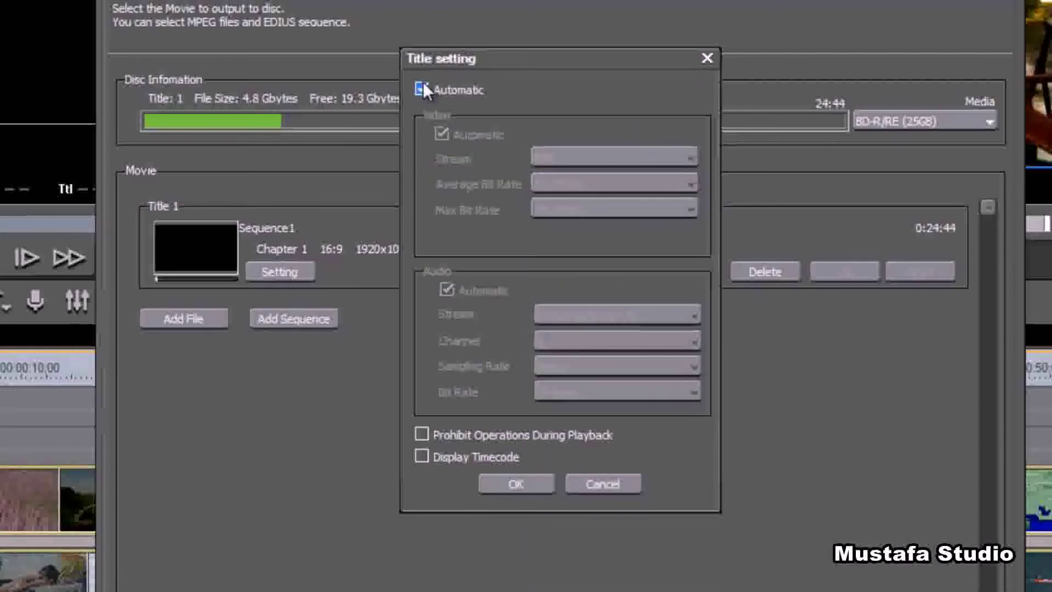
left_click(524, 488)
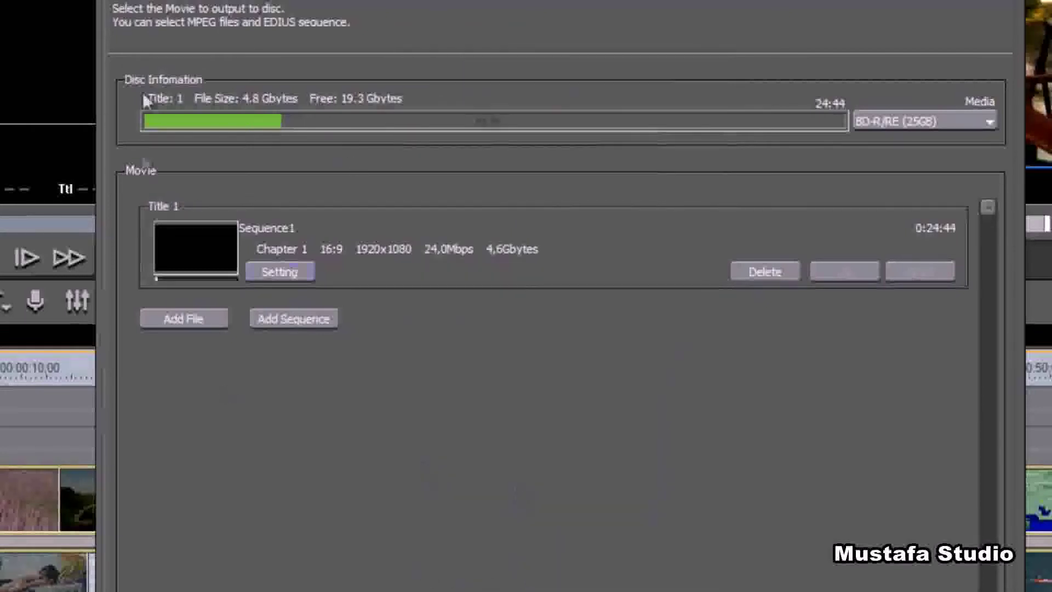
Preview the two Summer 01 menu styles and apply the Spring 01 (no thumbnail) style to the Blu-ray menu.
left_click(294, 2)
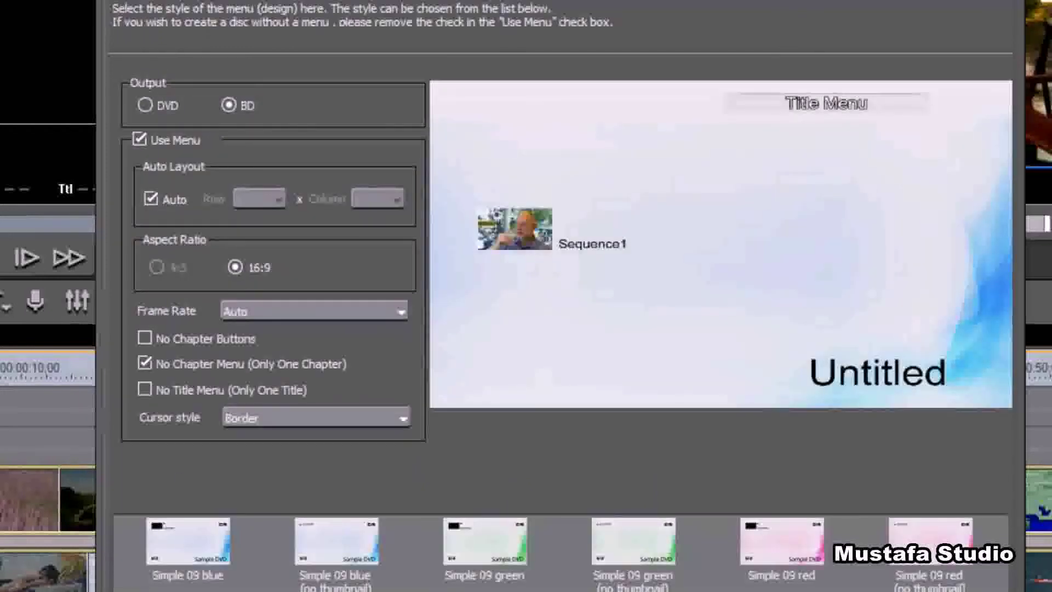
scroll(559, 548, "down", 3)
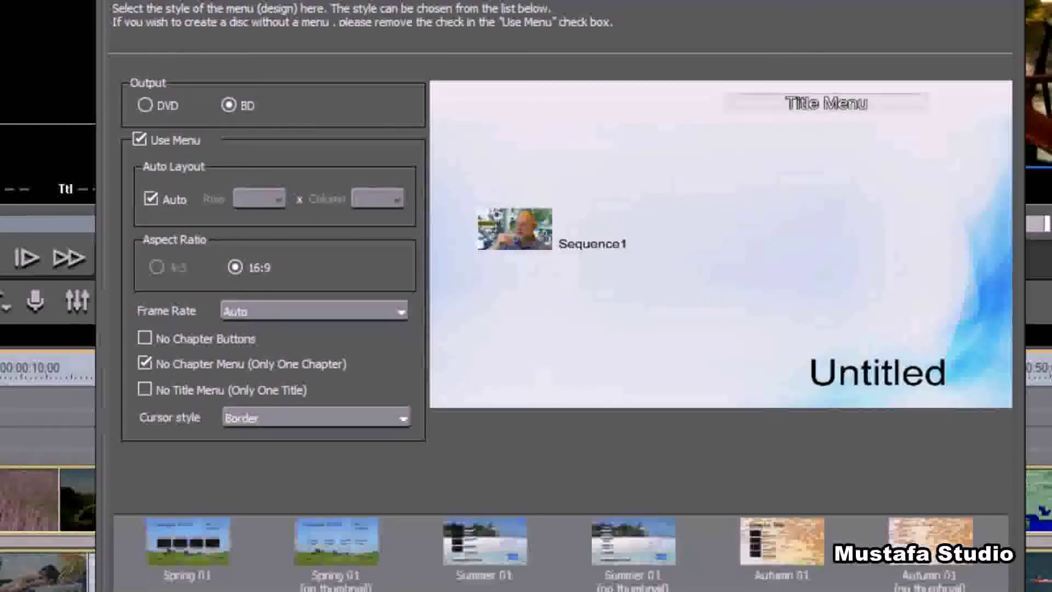
left_click(490, 538)
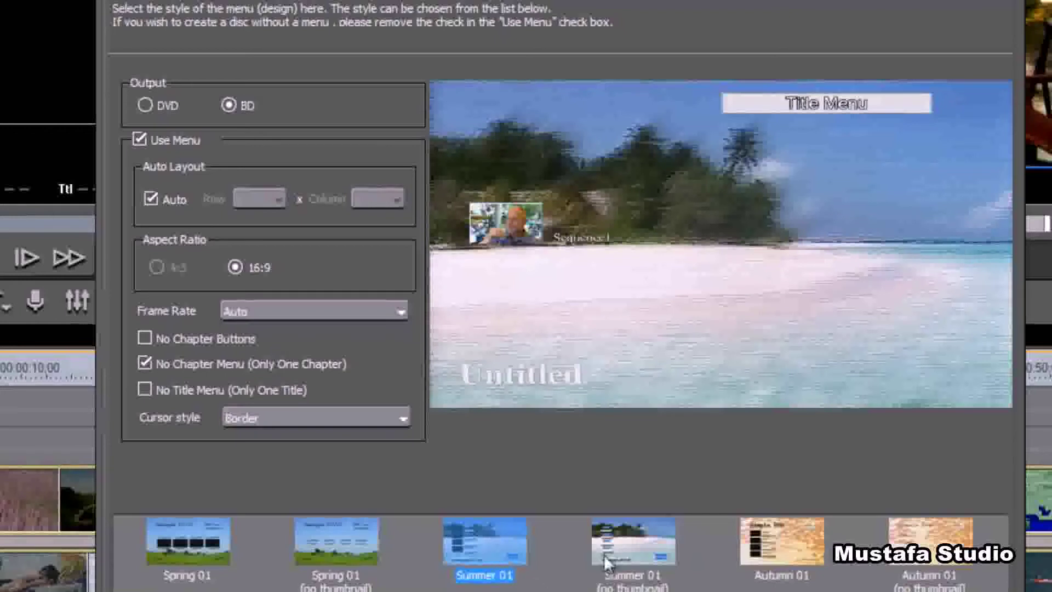
left_click(619, 556)
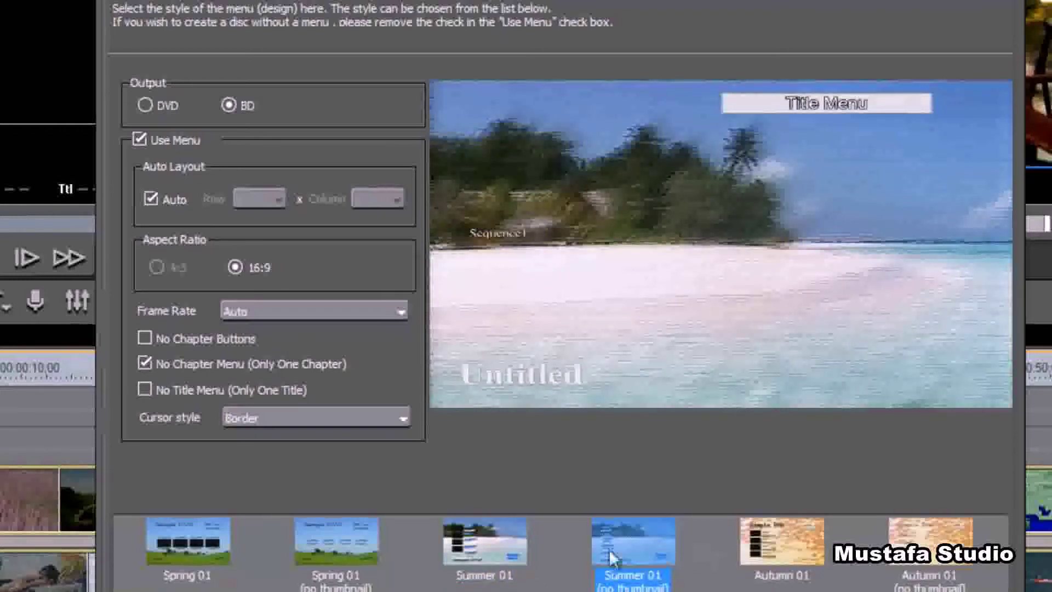
left_click(338, 545)
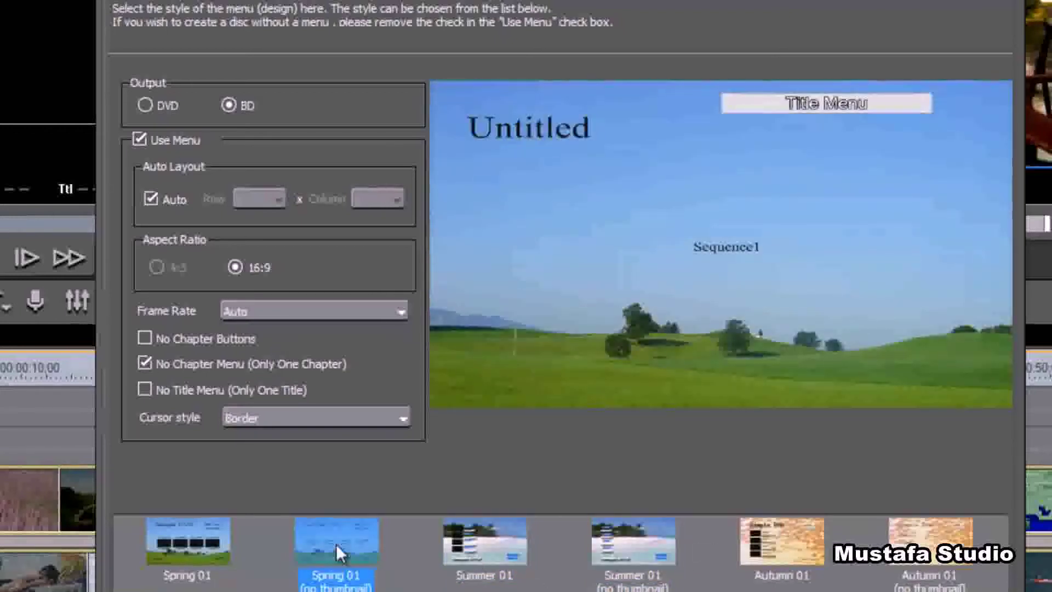
Replace the Untitled heading of the title menu with the brand name MUSTAFA.
left_click(383, 3)
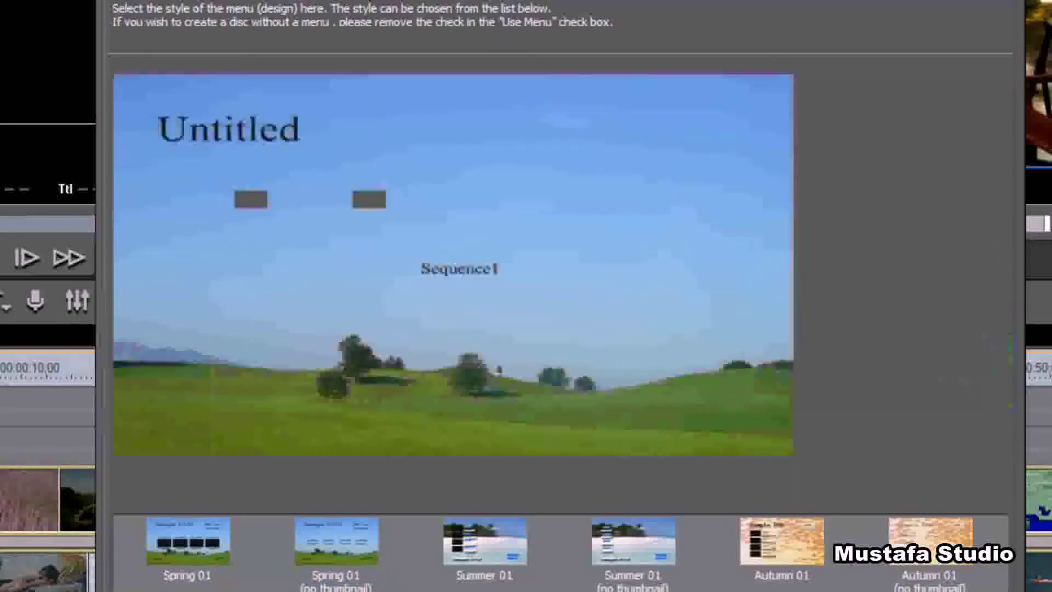
double_click(226, 136)
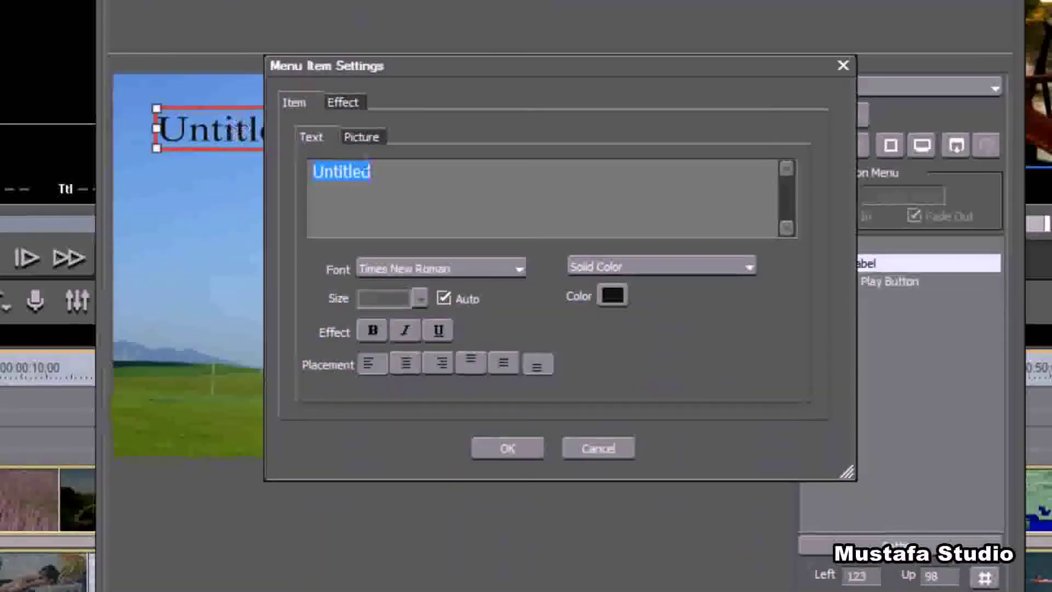
type("MUSTAFA")
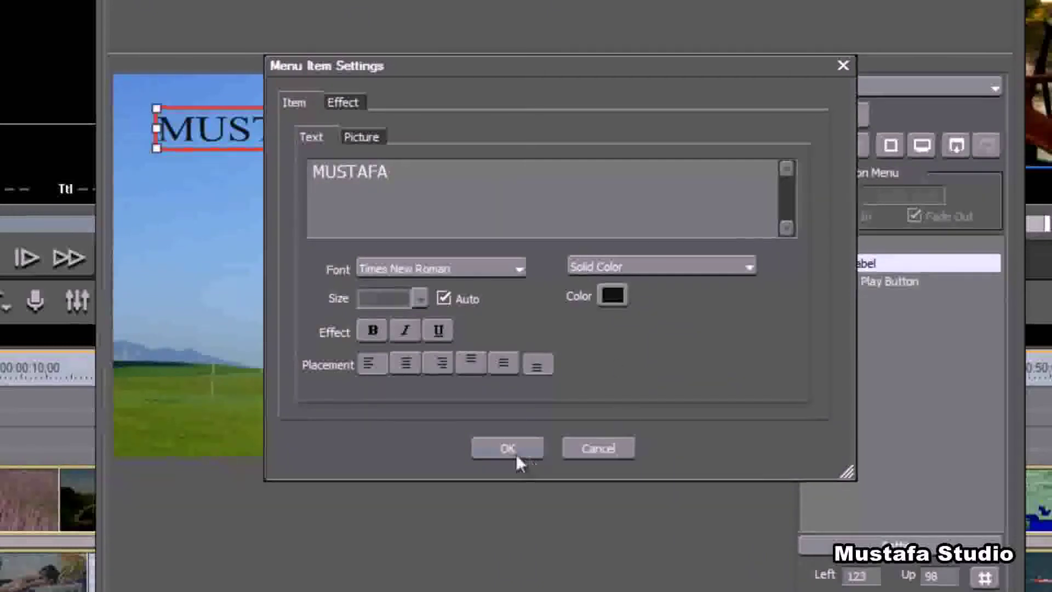
left_click(515, 458)
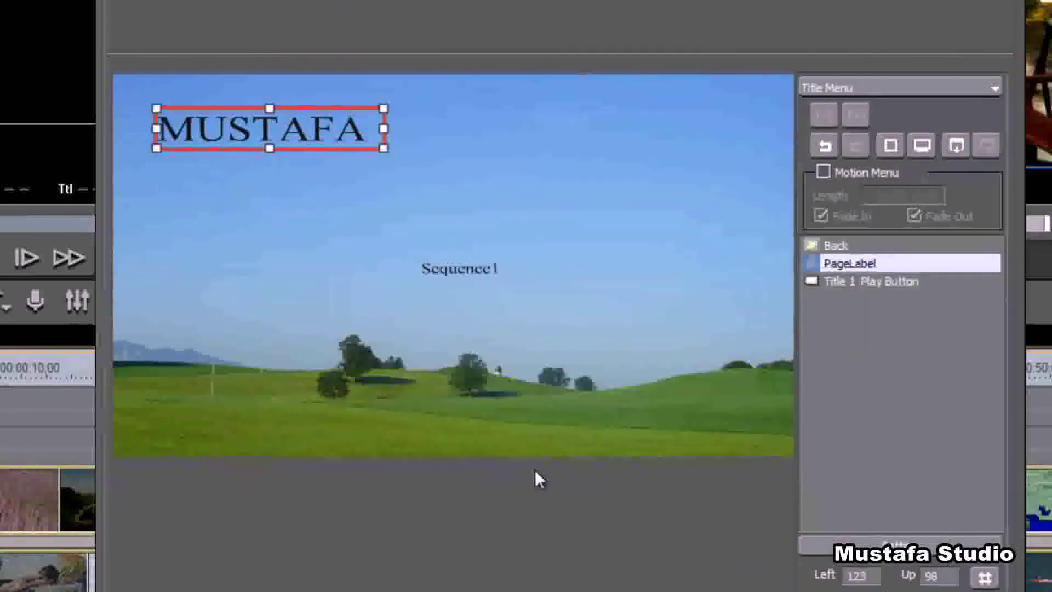
Start creating the Blu-ray image on drive E and locate its BDMV folder in Windows Explorer.
left_click(535, 471)
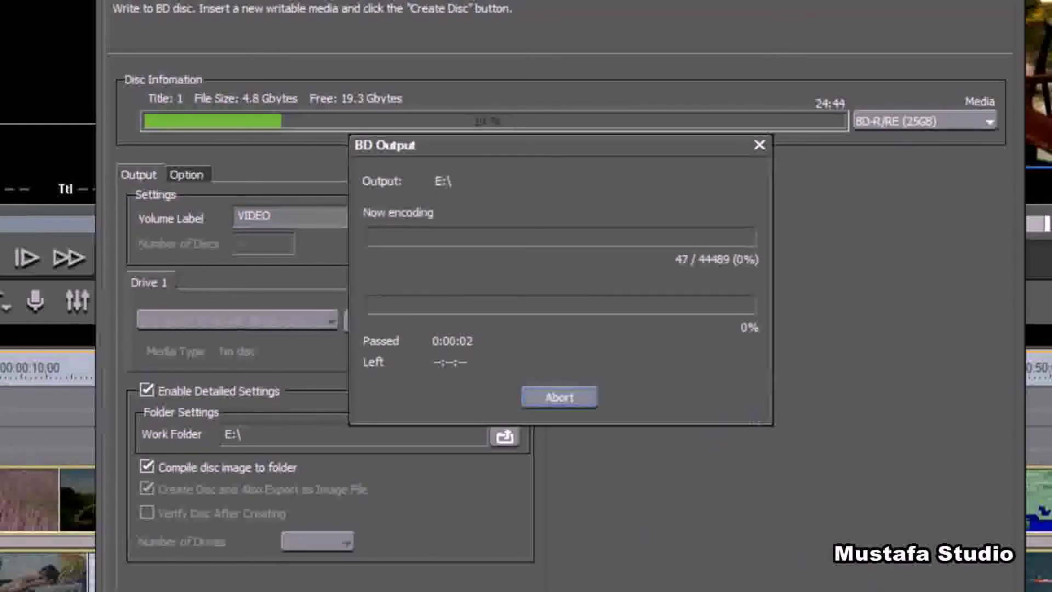
key("alt+Tab")
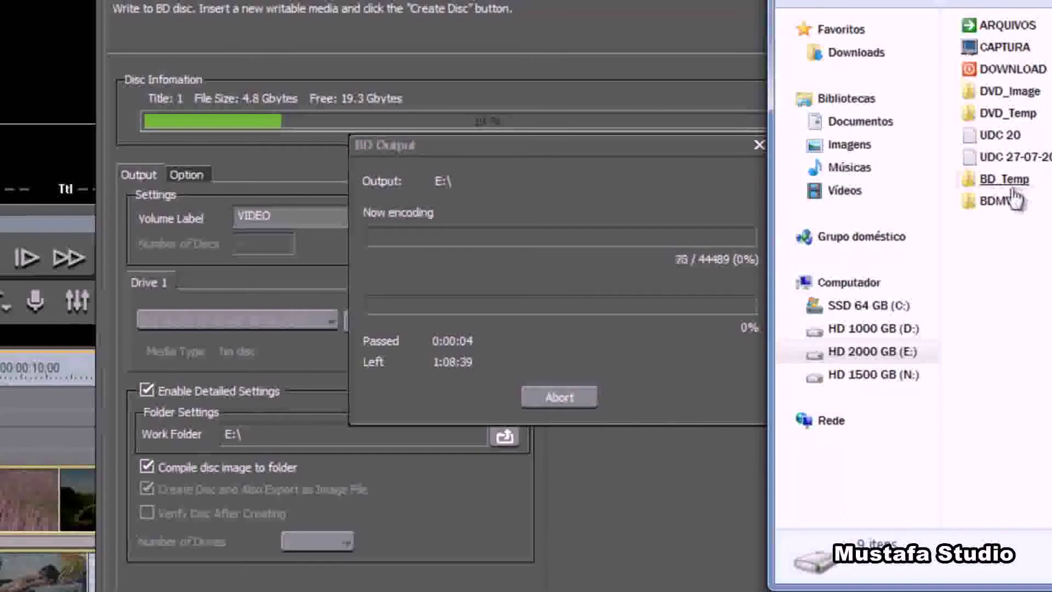
left_click_drag(910, 3, 809, 0)
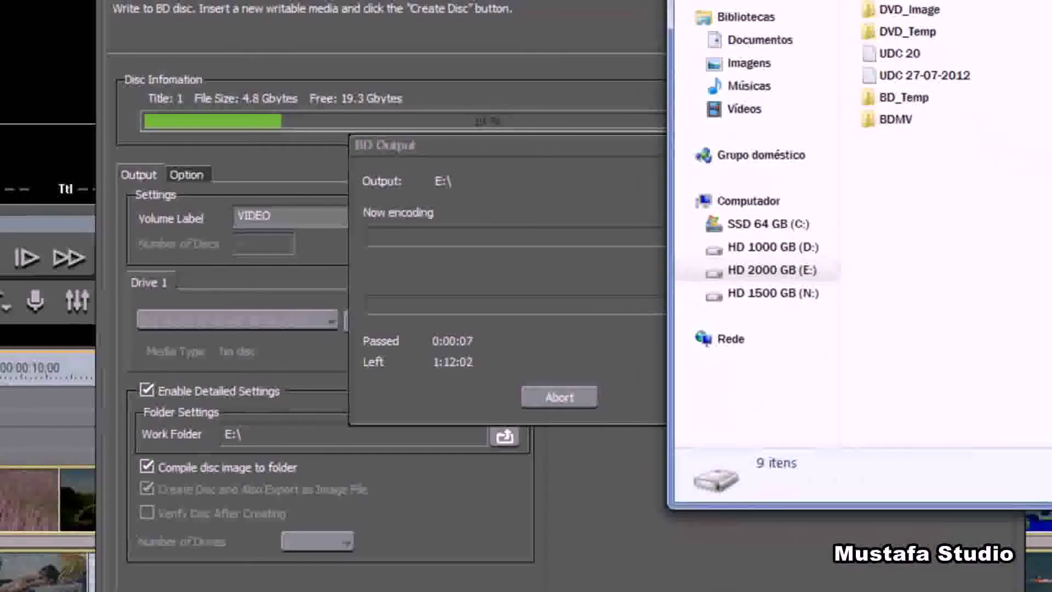
left_click(896, 119)
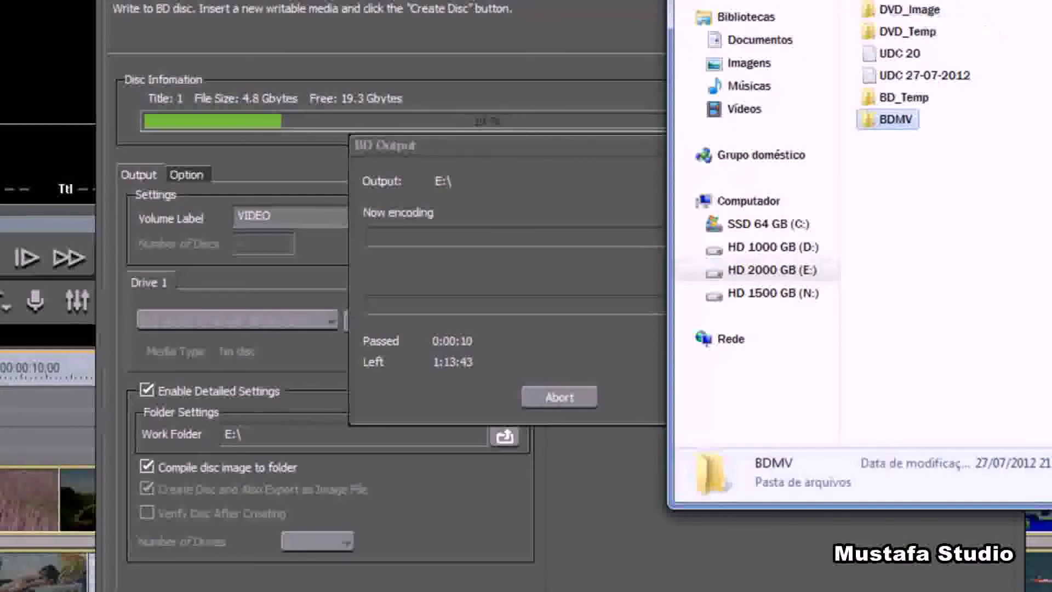
Return to Burn to disc and abort the Blu-ray output.
left_click(452, 397)
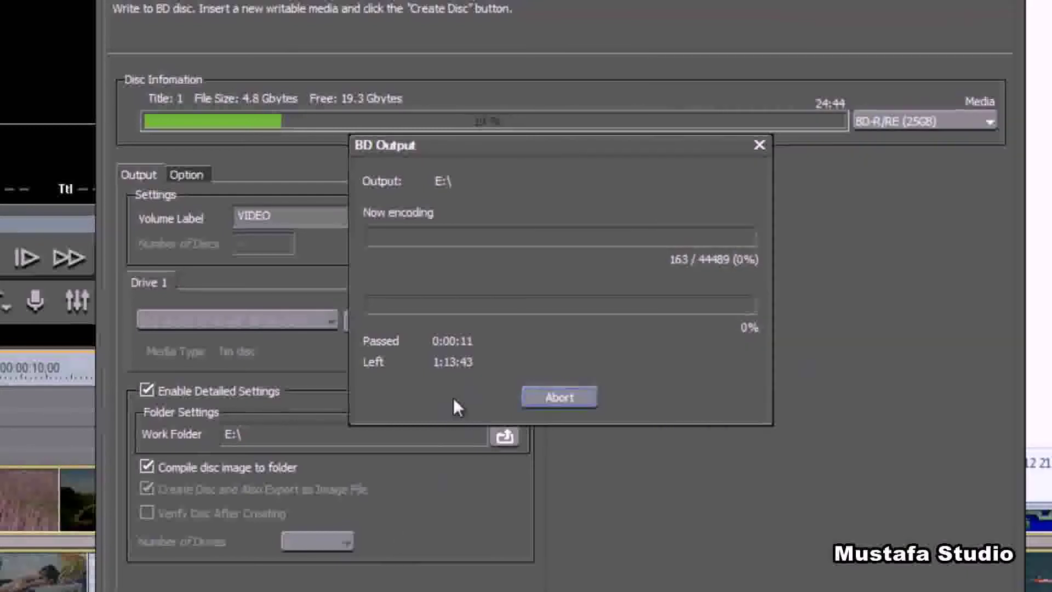
left_click(568, 402)
left_click(541, 320)
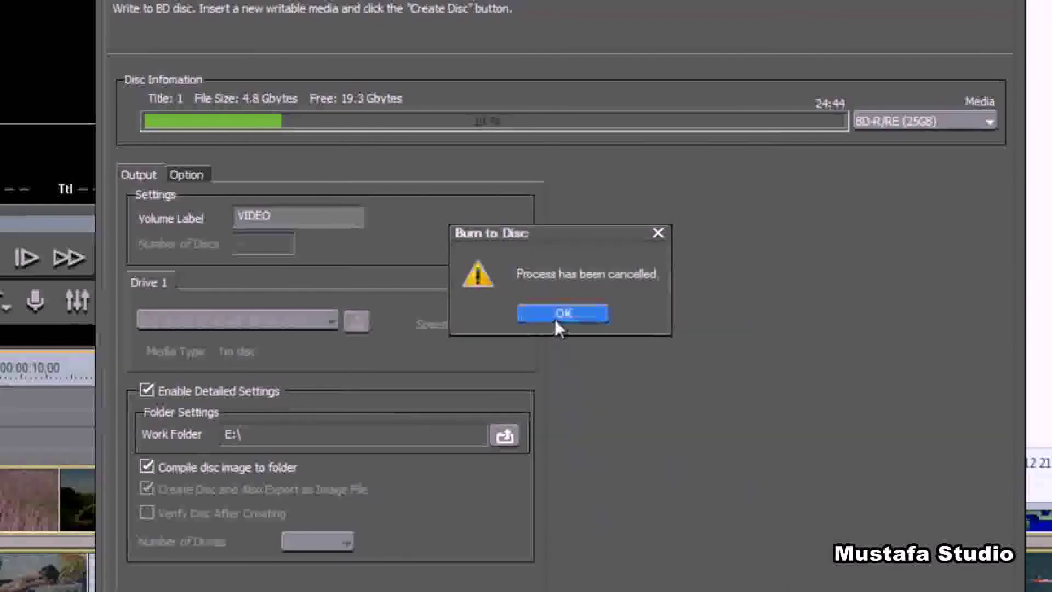
left_click(556, 314)
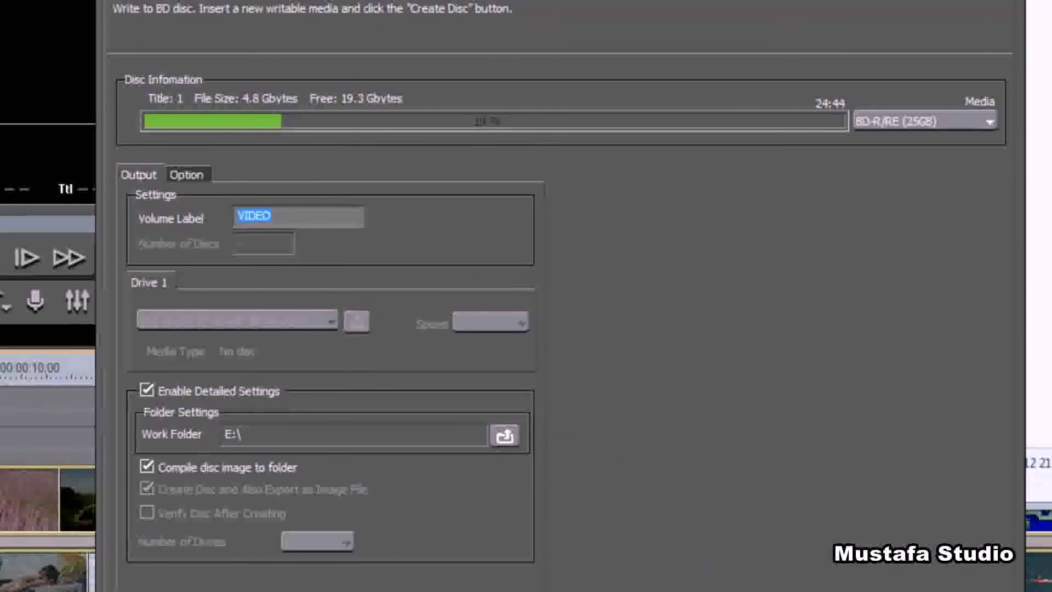
left_click(621, 318)
Look through the Blu-ray media size options and close Burn to disc without saving.
left_click(945, 123)
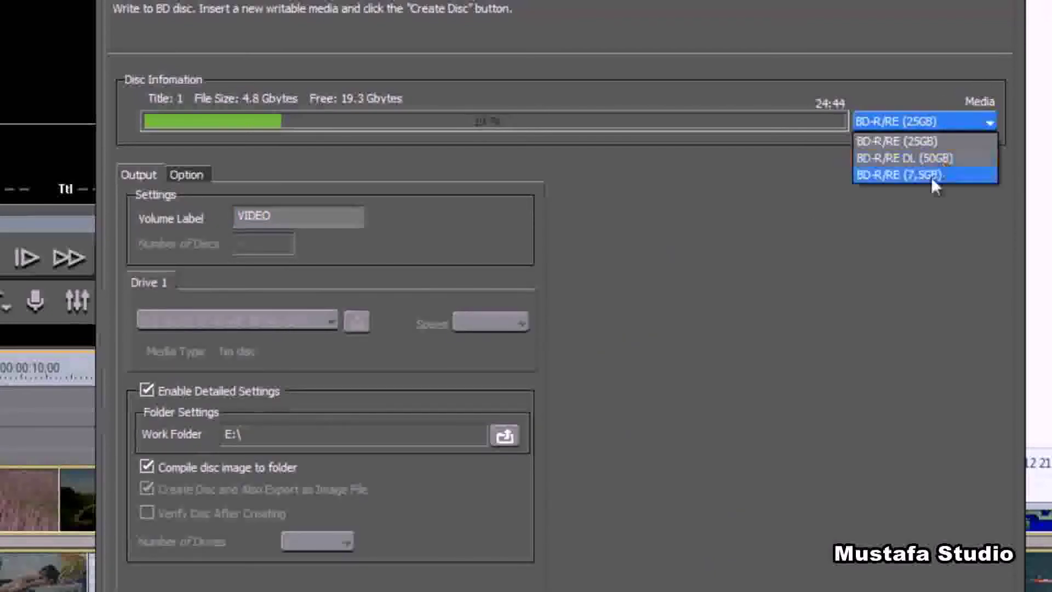
left_click(903, 35)
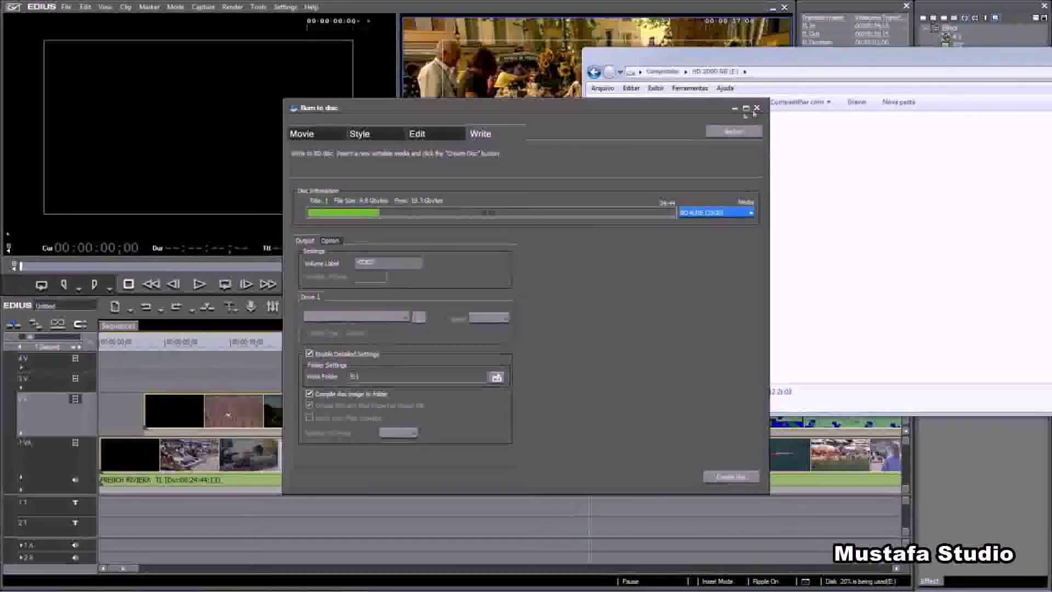
left_click(851, 44)
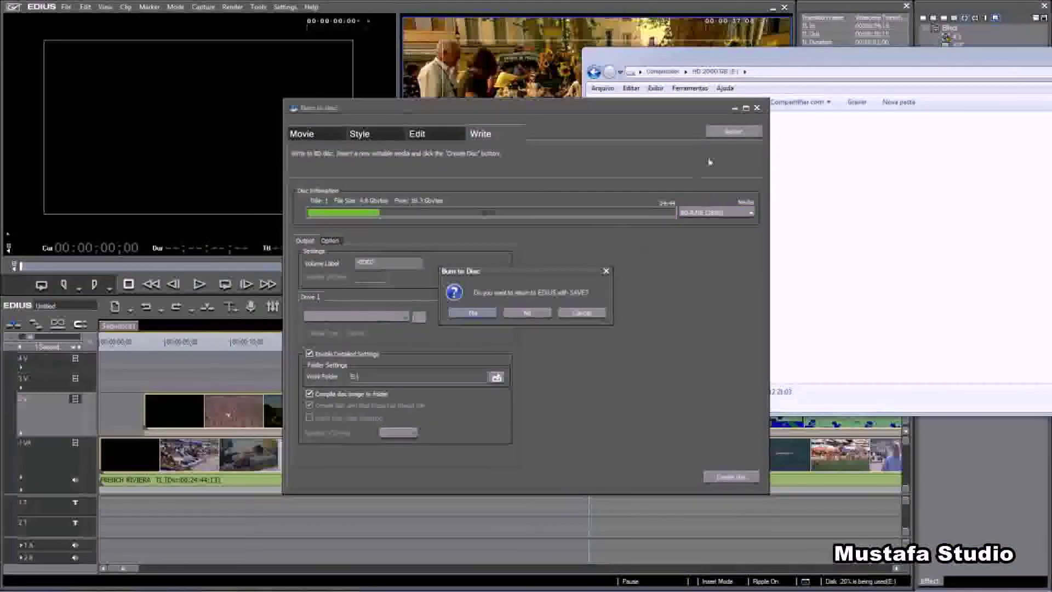
left_click(526, 313)
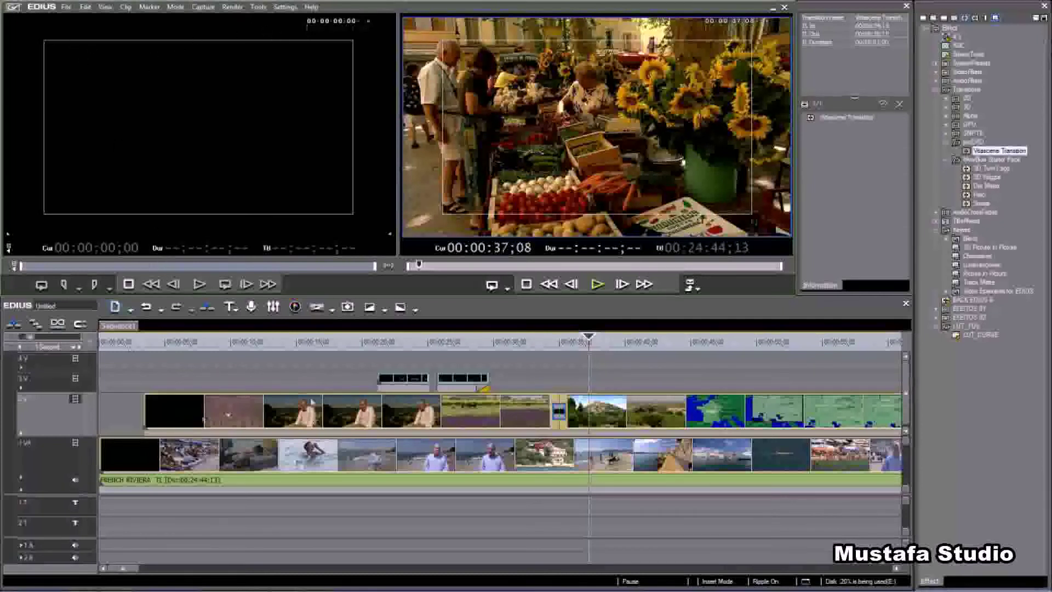
Play the timeline from the start of the first title clip on the 3V track to review the title.
left_click(581, 341)
left_click_drag(582, 340, 377, 358)
key("space")
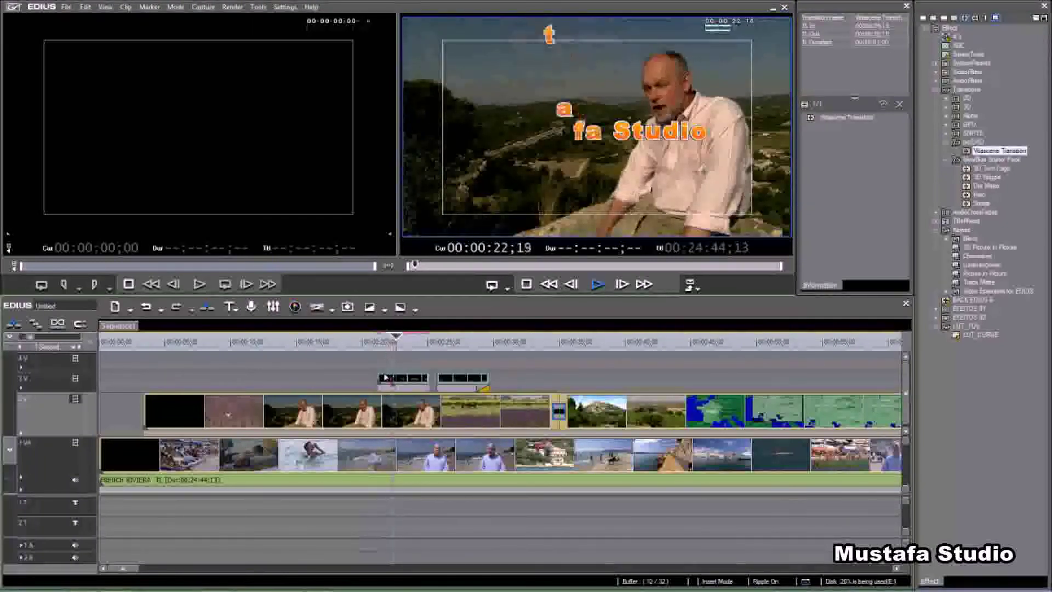
key("space")
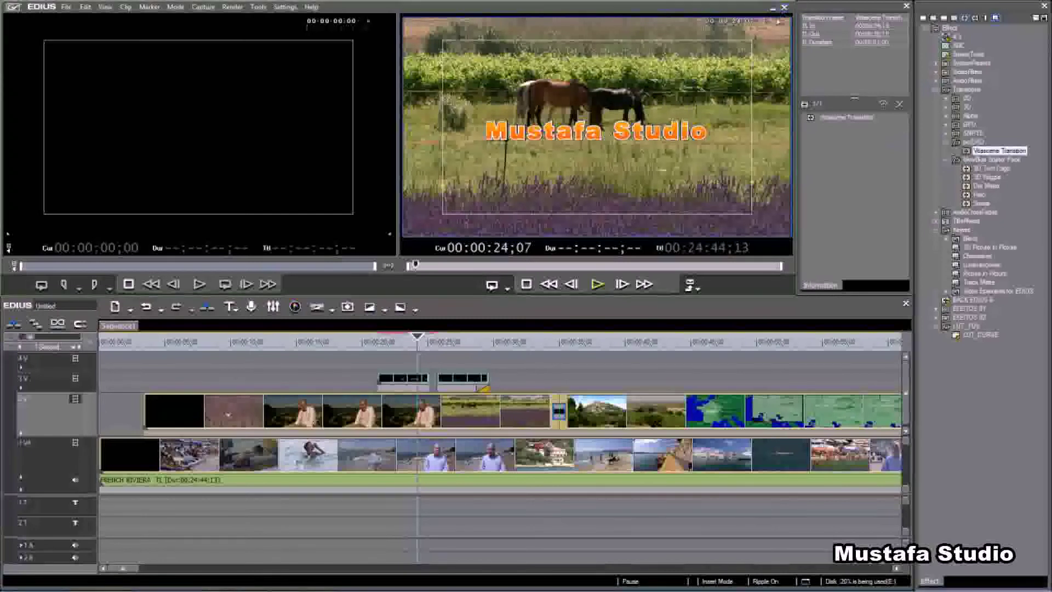
Save the project under the new name MUSTAFA in the Untitled folder.
left_click(66, 8)
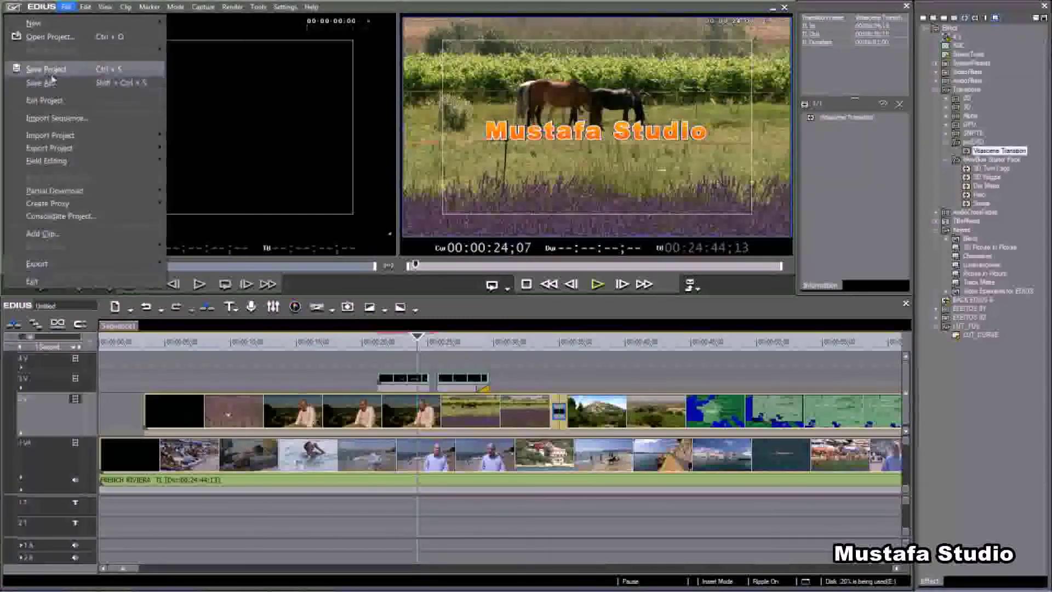
left_click(51, 83)
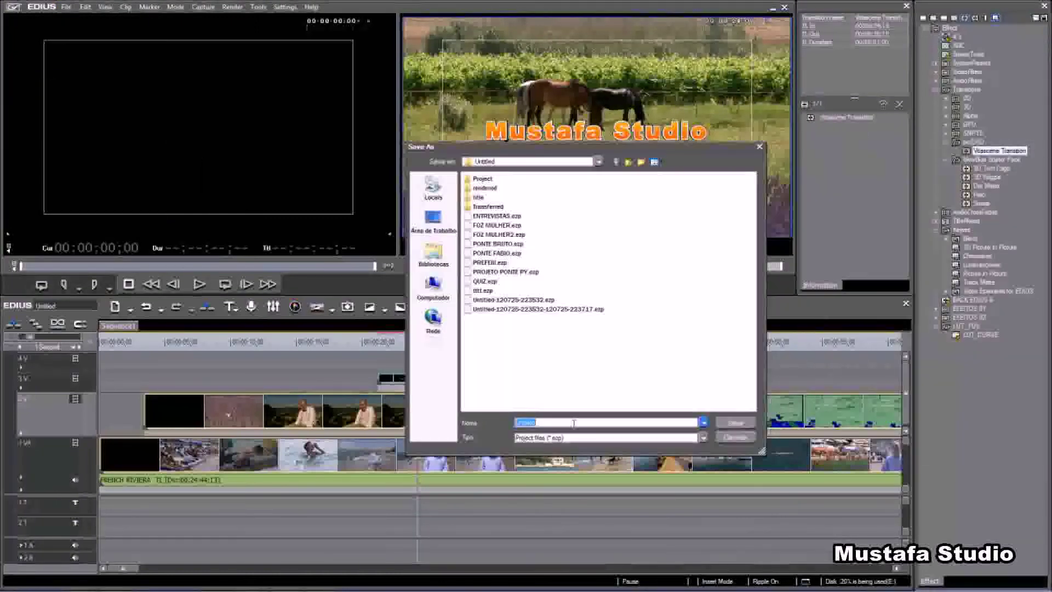
type("MUSTAFA")
left_click(736, 423)
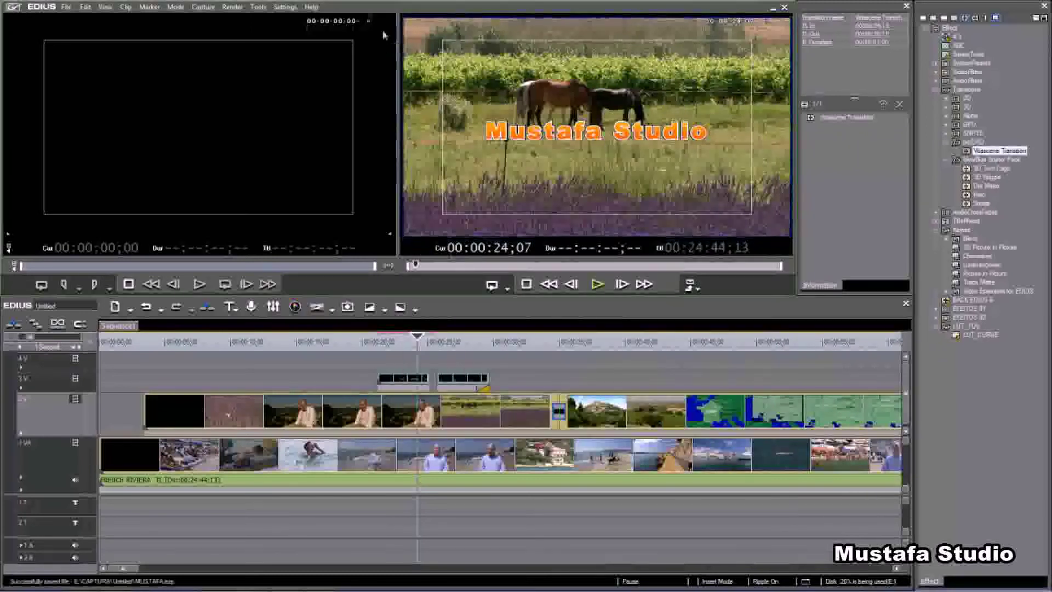
Close EDIUS and launch it again to reach the Start Project window.
left_click(784, 8)
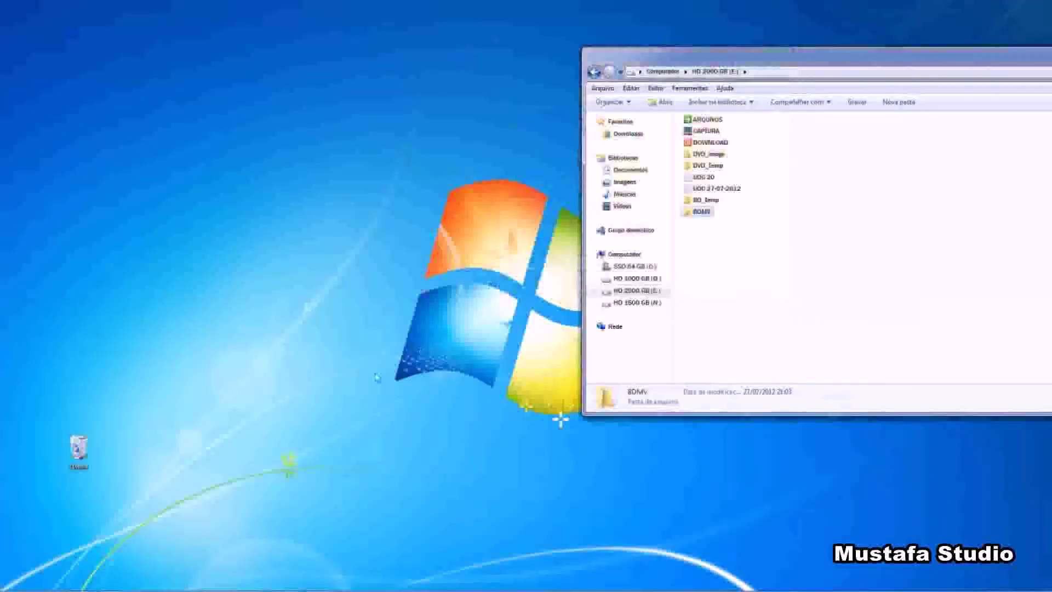
left_click(117, 581)
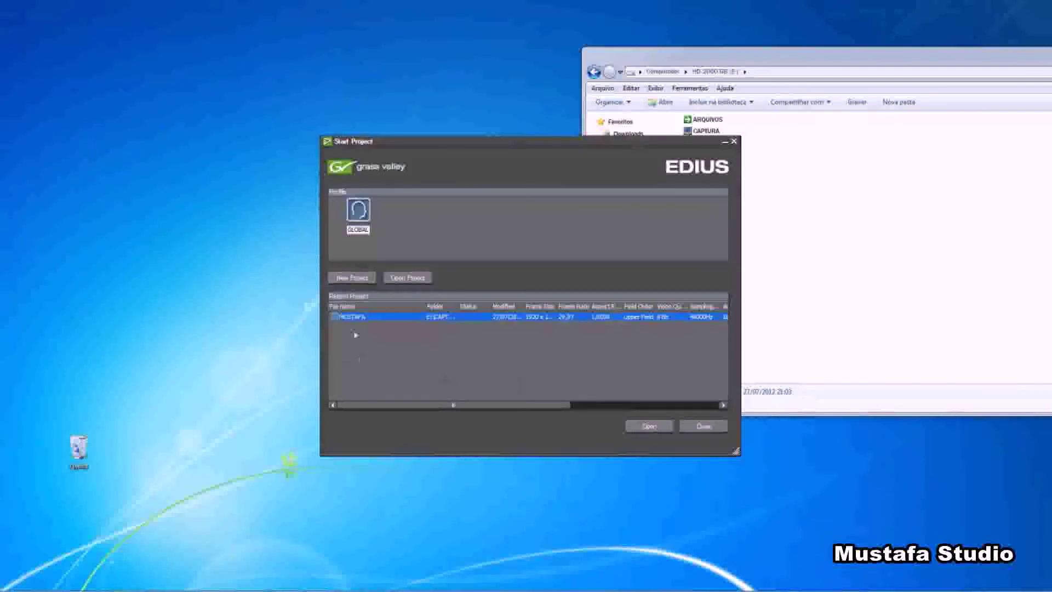
Open the recent project MUSTAFA, scrub back to about 12 seconds and return the timeline cursor to the start.
left_click(649, 423)
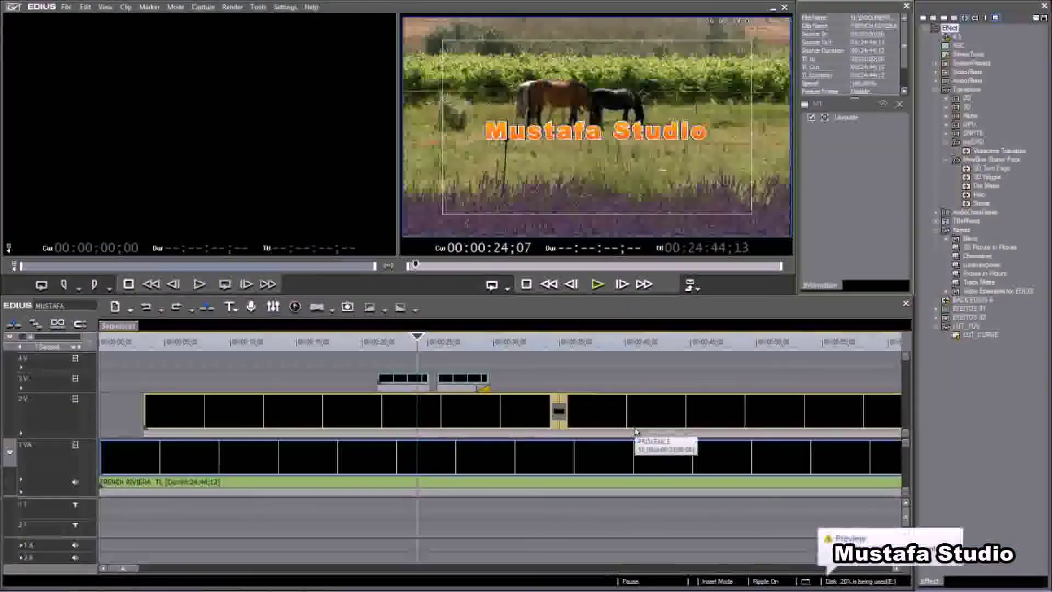
left_click_drag(416, 341, 270, 341)
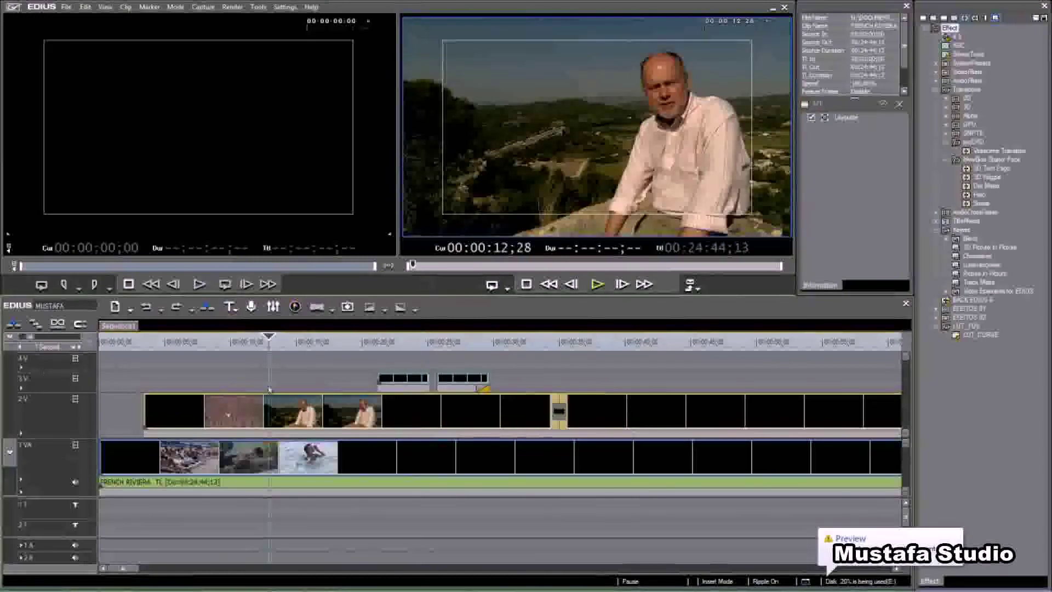
key("Home")
Move the first 2V clip to start at about 29 seconds and the FRENCH RIVIERA clip on 1VA to about 34 seconds.
left_click_drag(219, 411, 552, 410)
left_click_drag(158, 482, 600, 481)
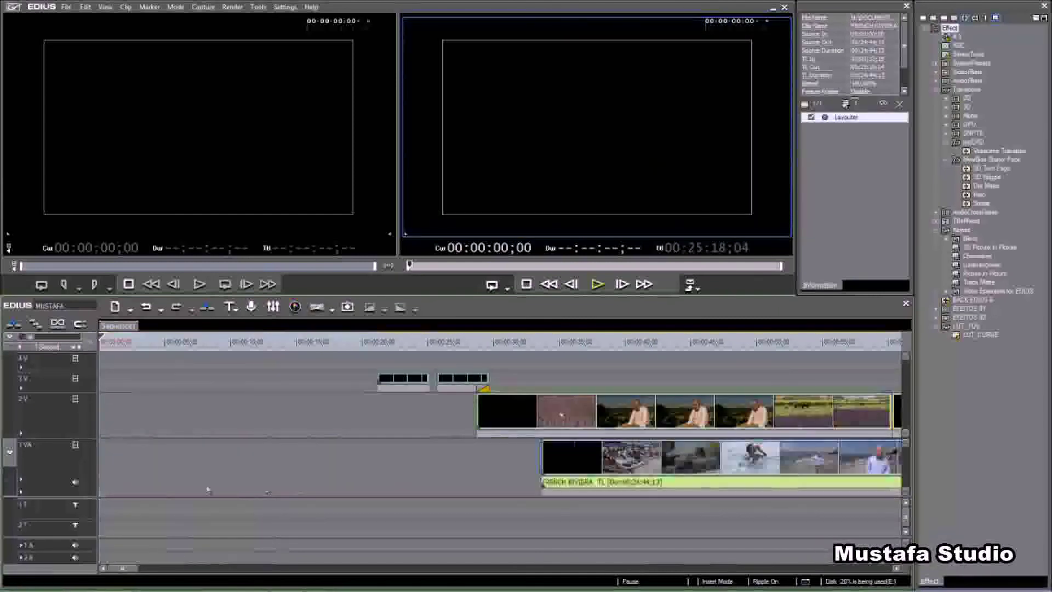
left_click(47, 475)
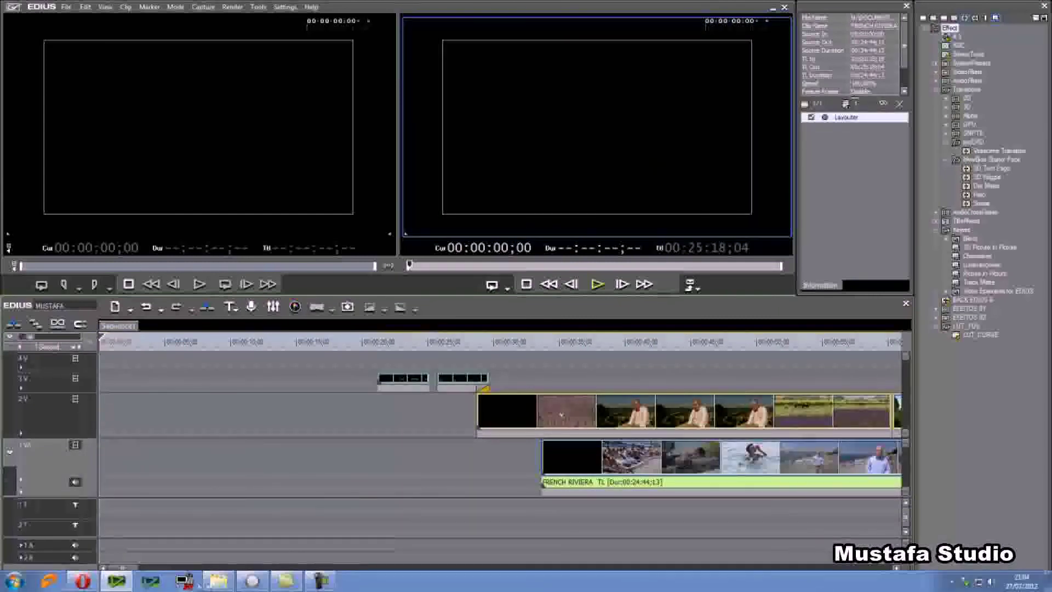
Browse drive E: in Windows Explorer to ARQUIVOS > AVCHD and add the ANGLO PARAGUAI clips at the start of the 1VA track.
left_click(218, 581)
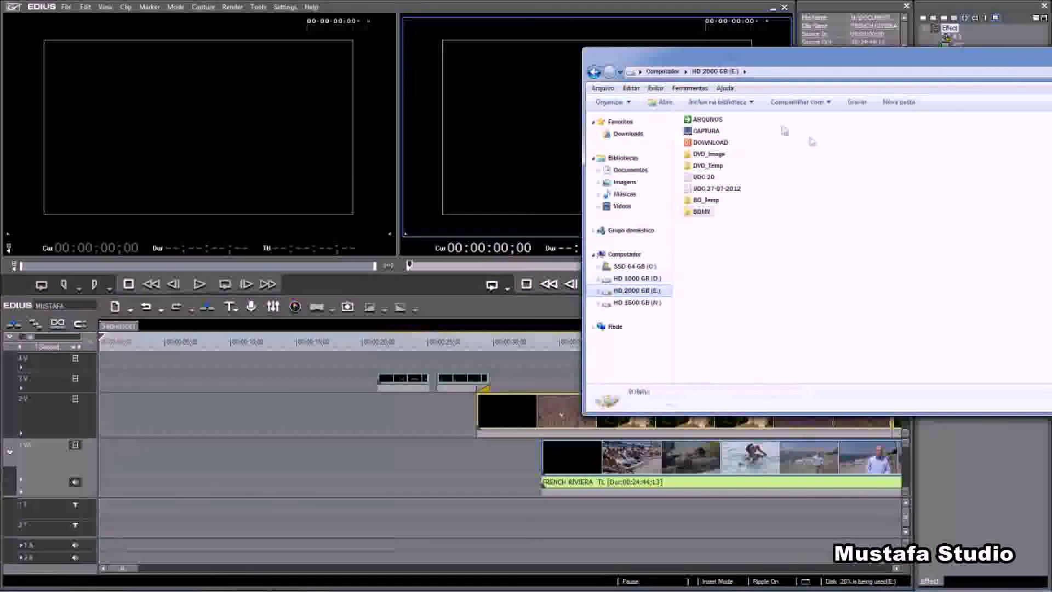
double_click(712, 142)
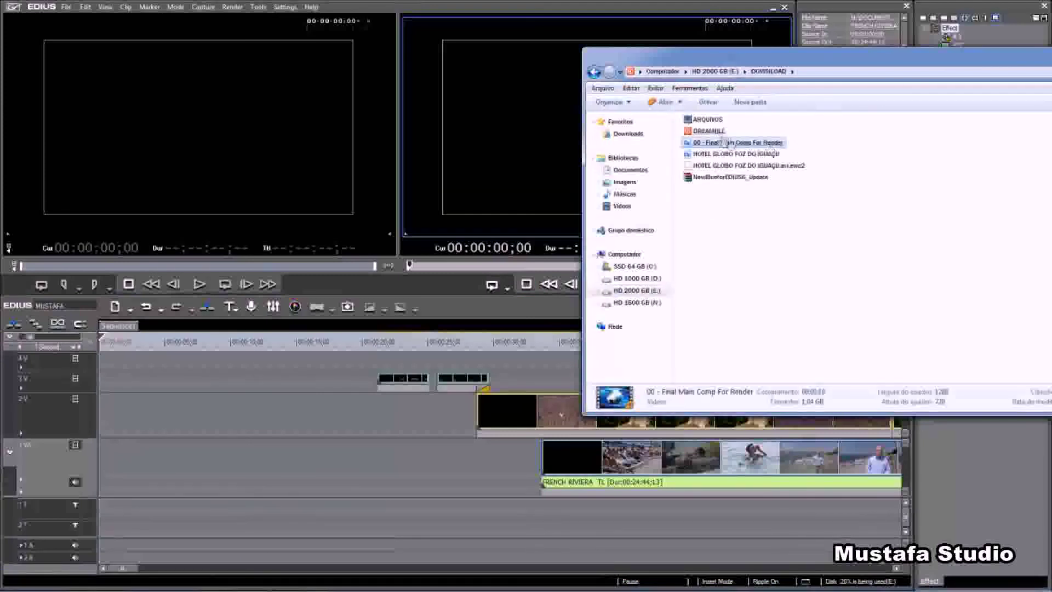
double_click(707, 119)
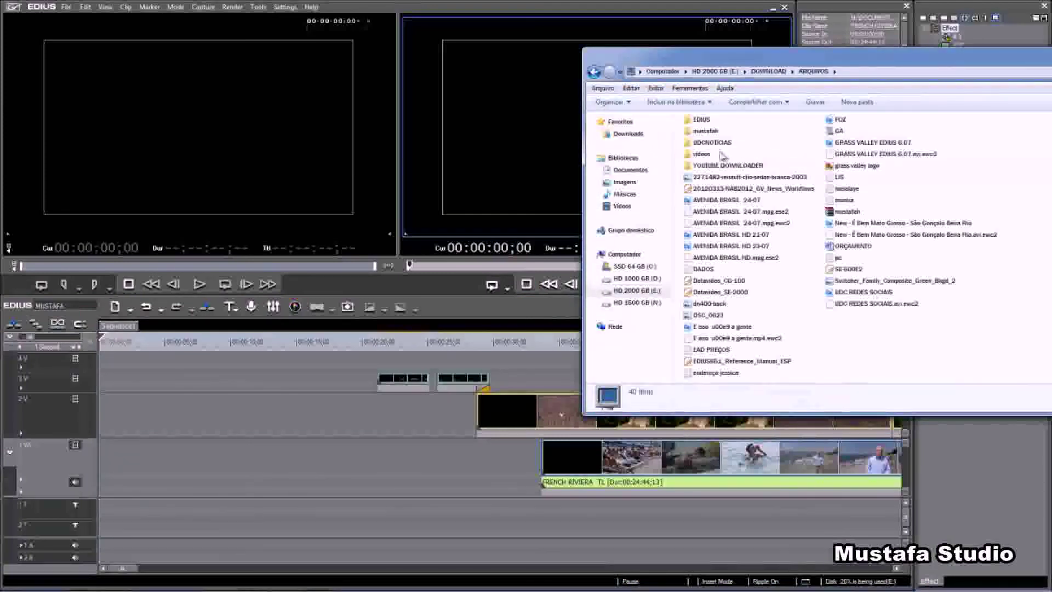
left_click(626, 293)
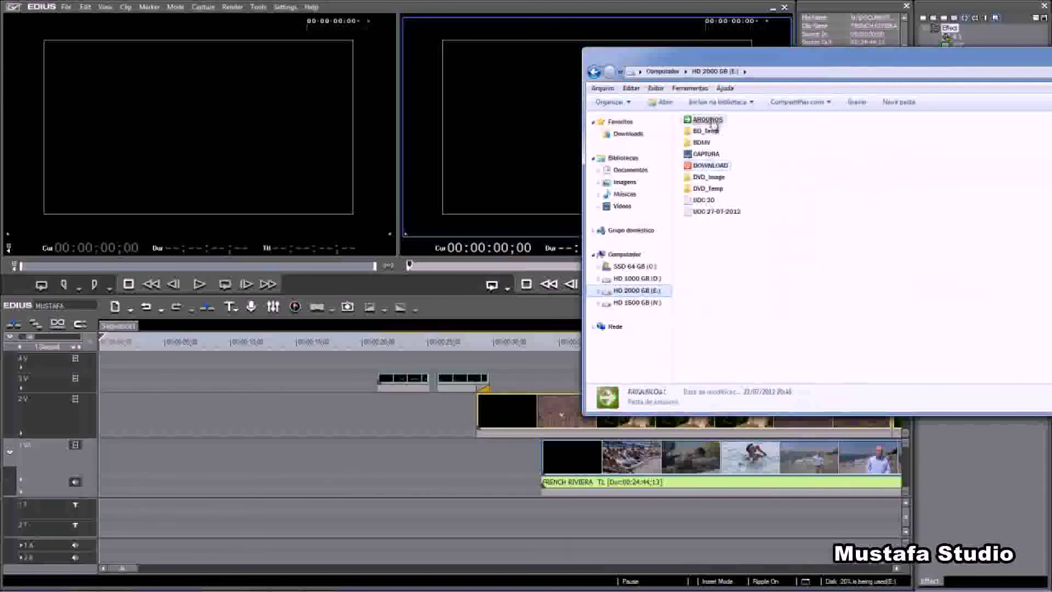
double_click(707, 120)
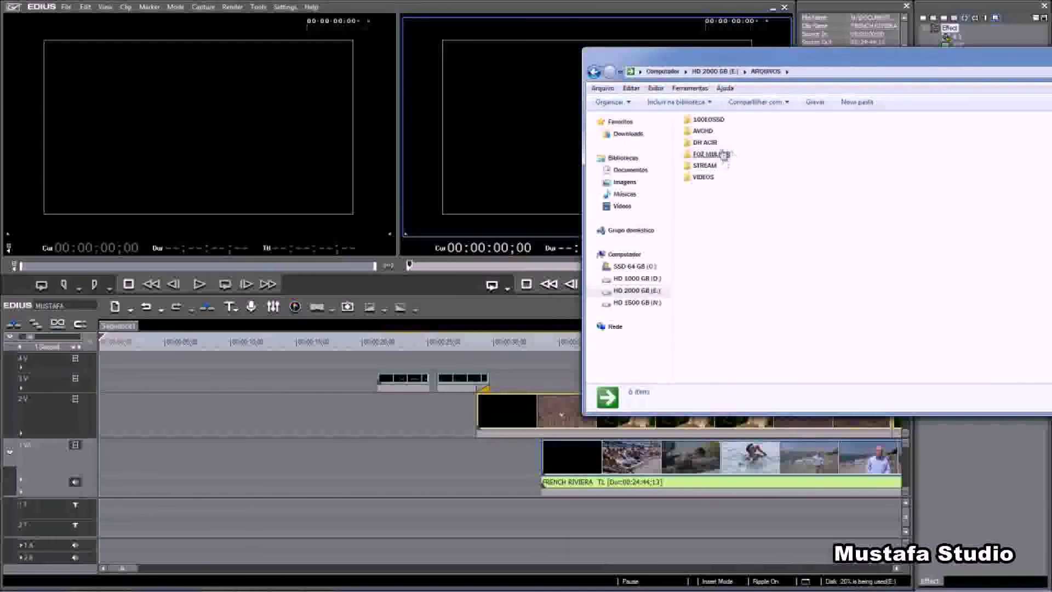
double_click(702, 131)
left_click(722, 126)
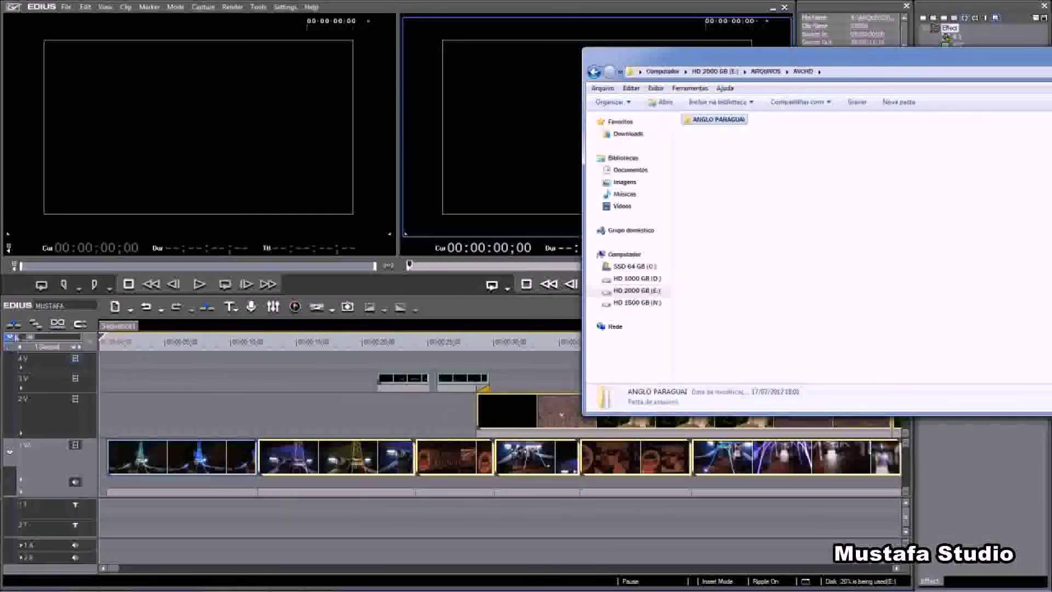
Delete all clips from the 2V track, leaving the AVCHD clips on the 1VA track.
left_click_drag(30, 336, 51, 336)
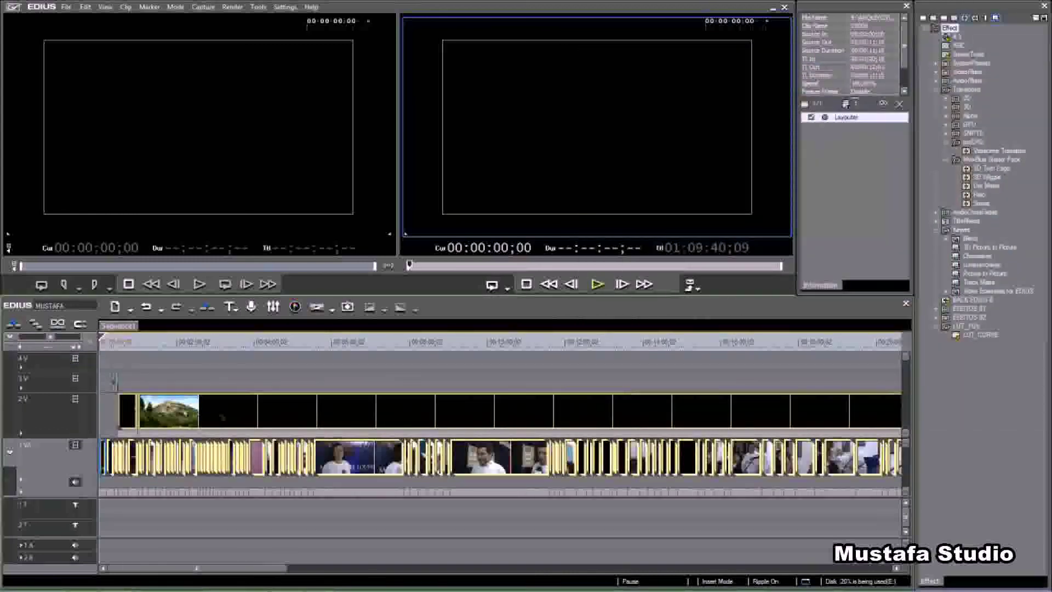
key("Delete")
left_click(131, 408)
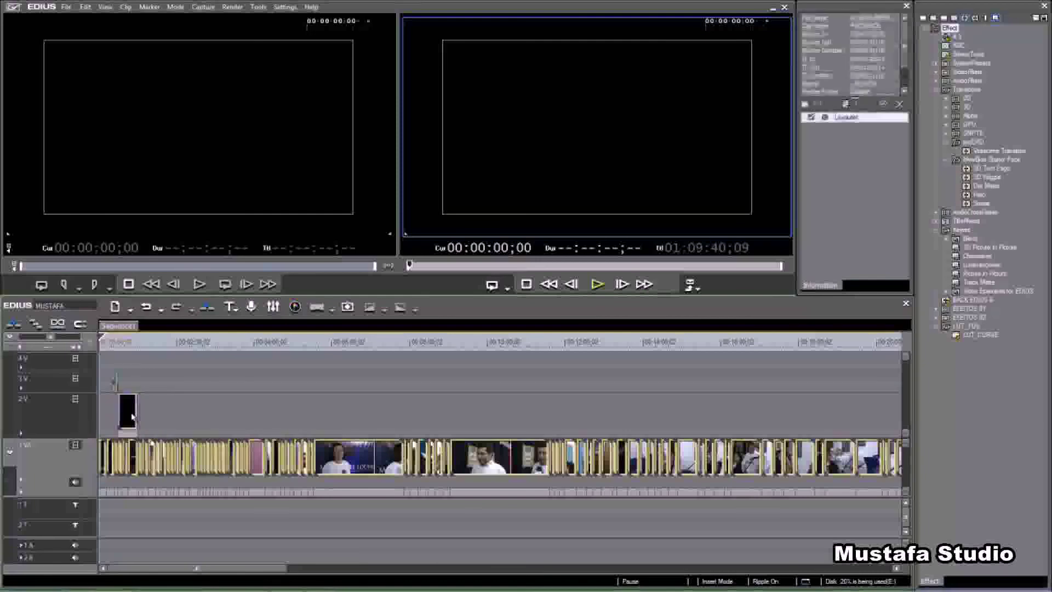
key("Delete")
Play the AVCHD clips from about 00:03:03 and scrub ahead to about 00:03:17 to check real-time playback.
left_click(218, 339)
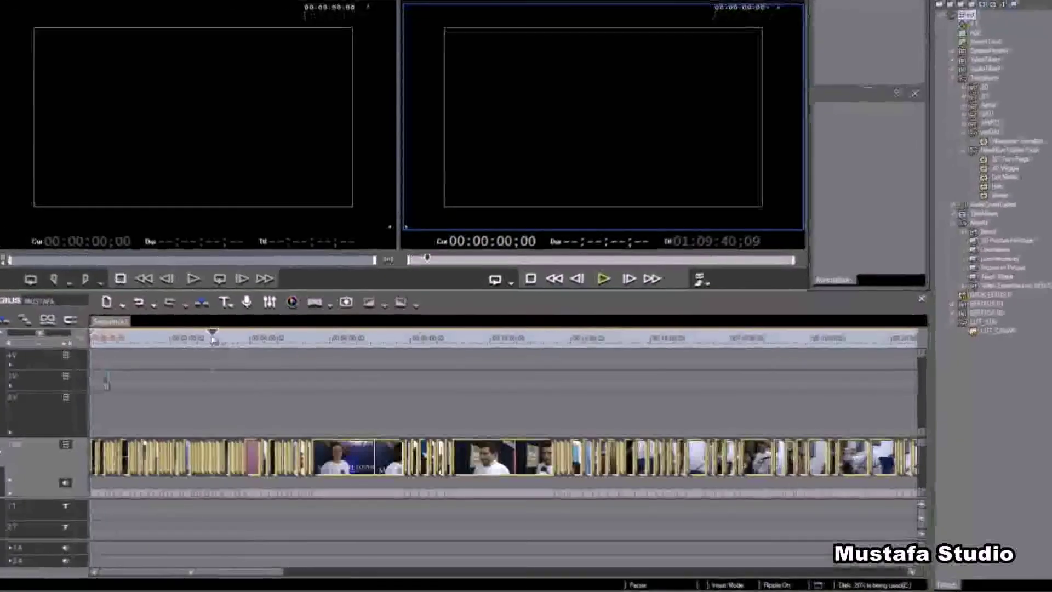
scroll(521, 406, "up", 5)
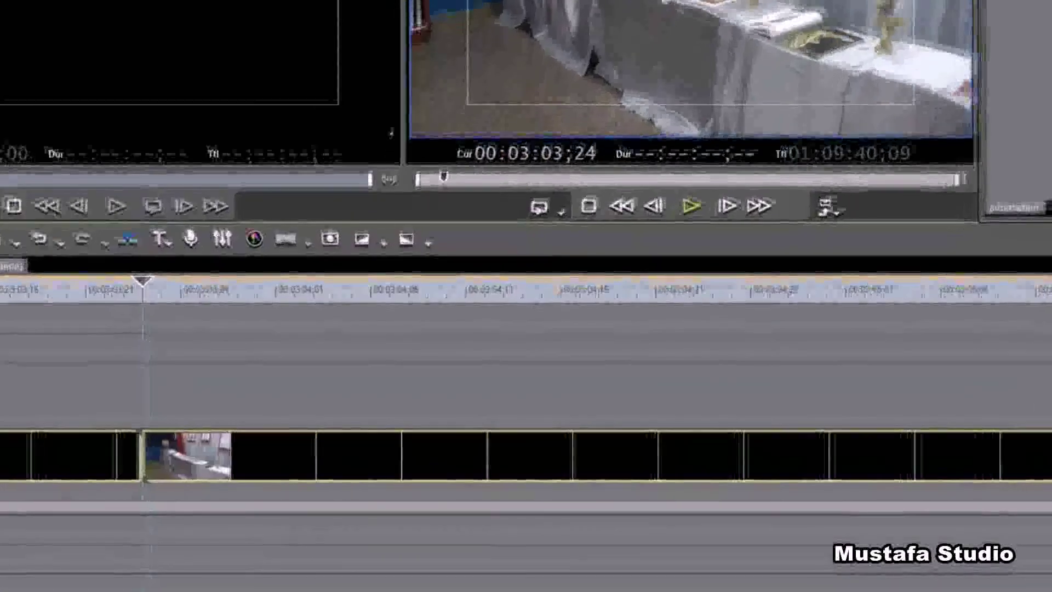
key("space")
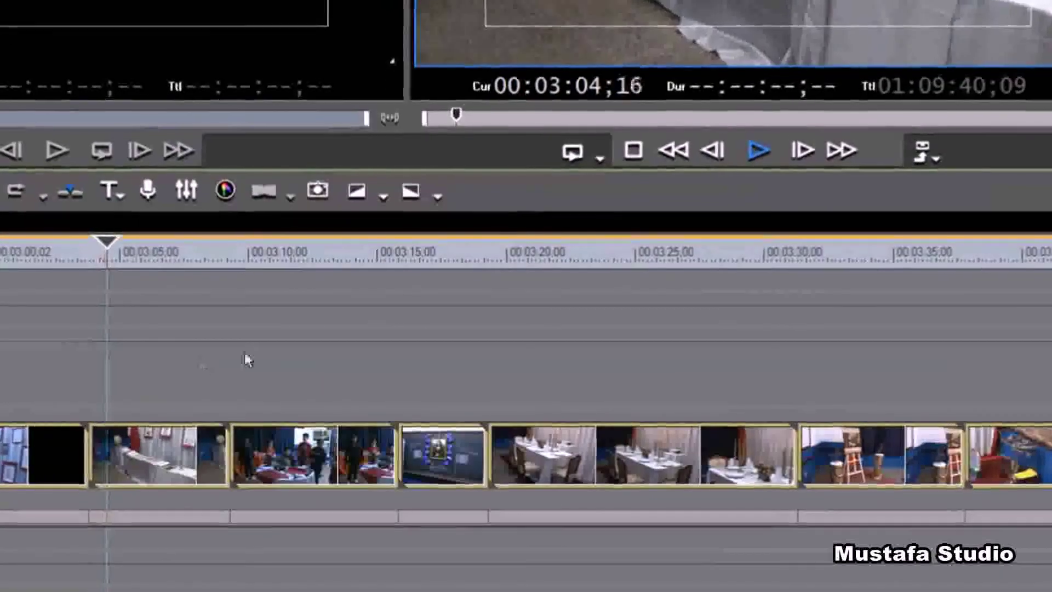
left_click_drag(129, 250, 430, 293)
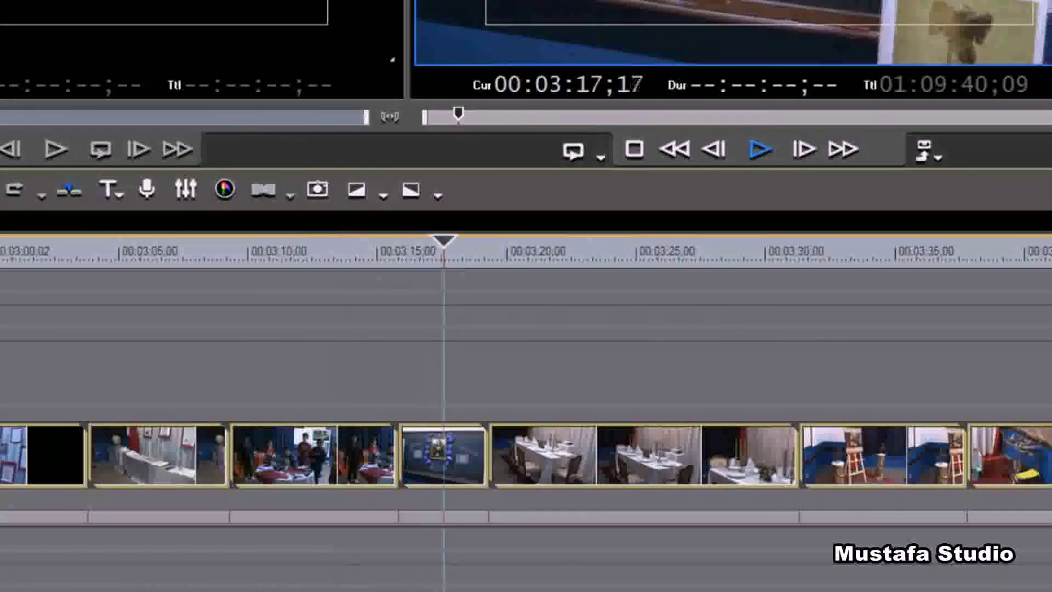